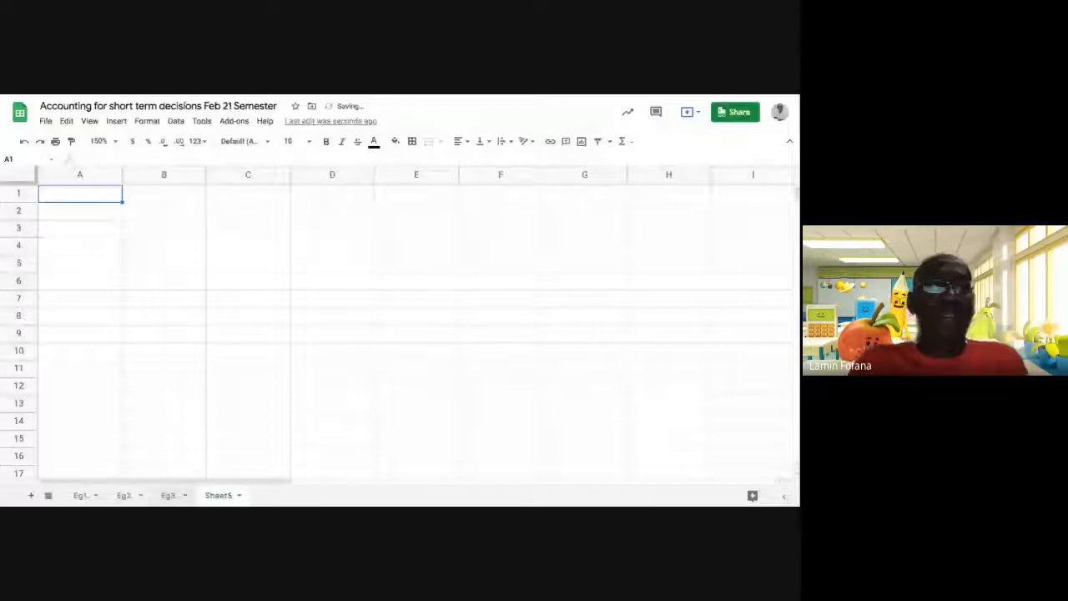
Rename the new Sheet5 tab to 'Eg.4', leaving the sheet blank.
{"action": "double_click", "coordinate": [219, 496]}
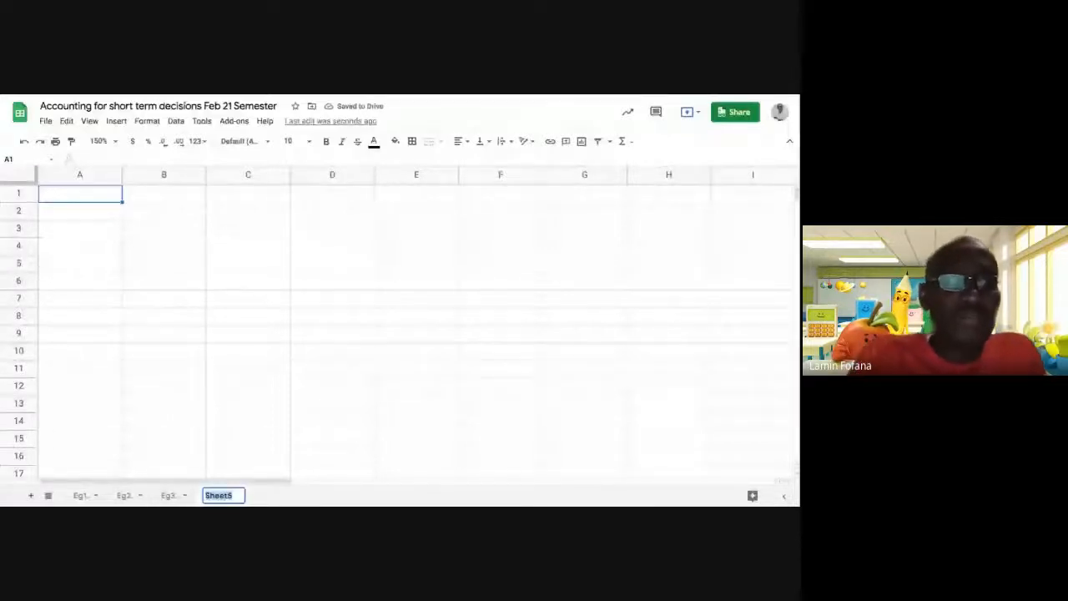
{"action": "type", "text": "Eg"}
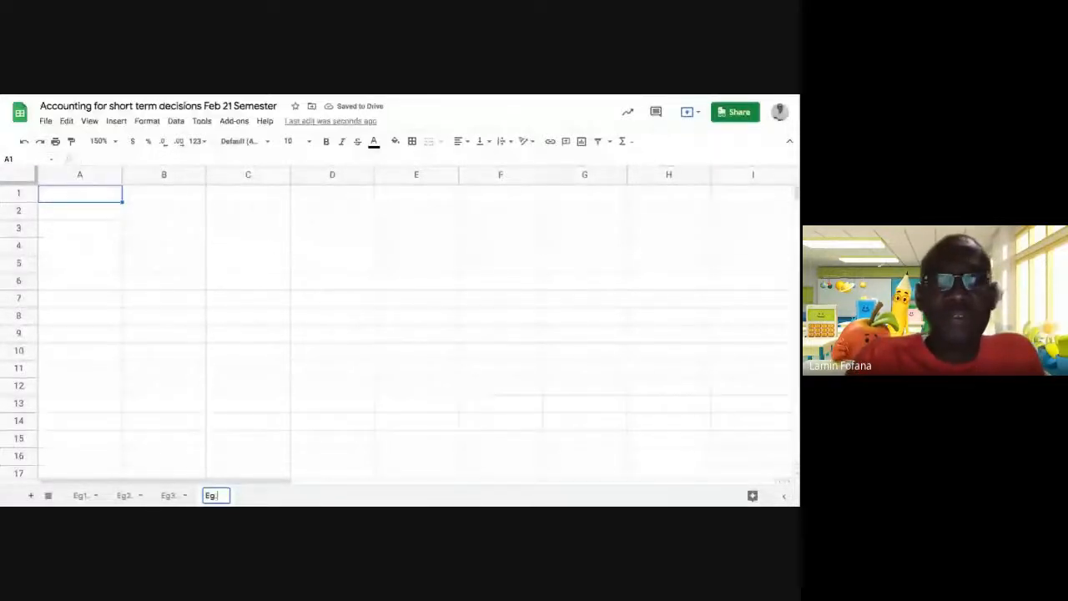
{"action": "type", "text": "."}
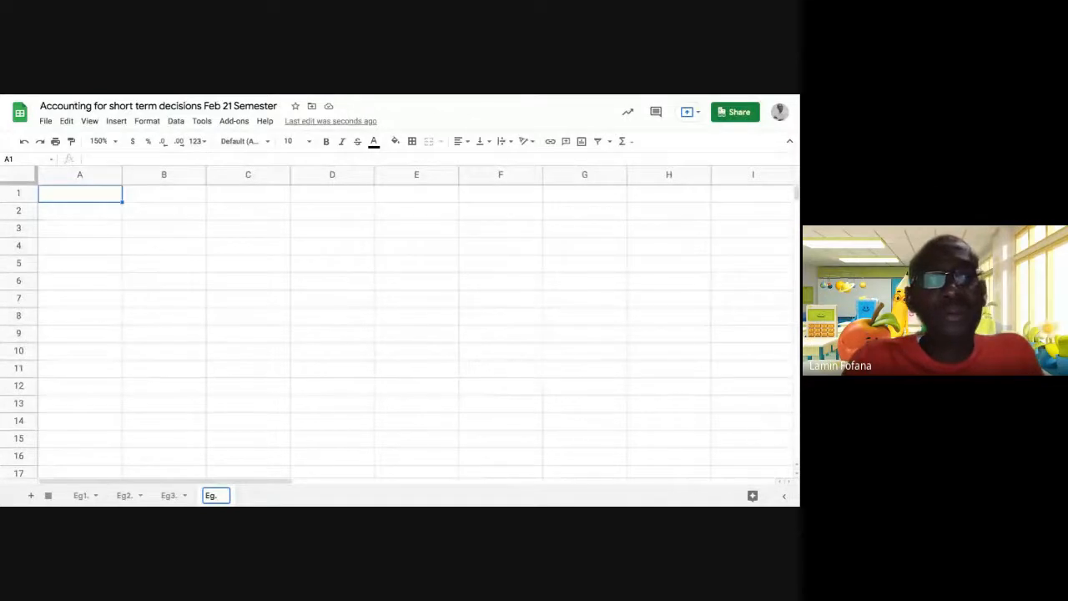
{"action": "type", "text": "4"}
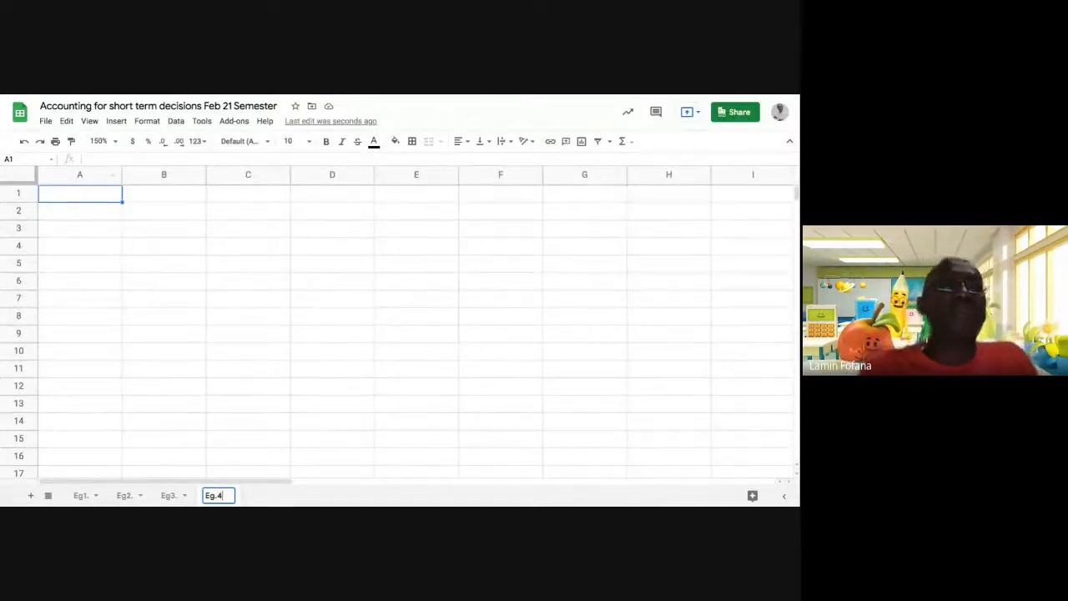
{"action": "left_click", "coordinate": [164, 211]}
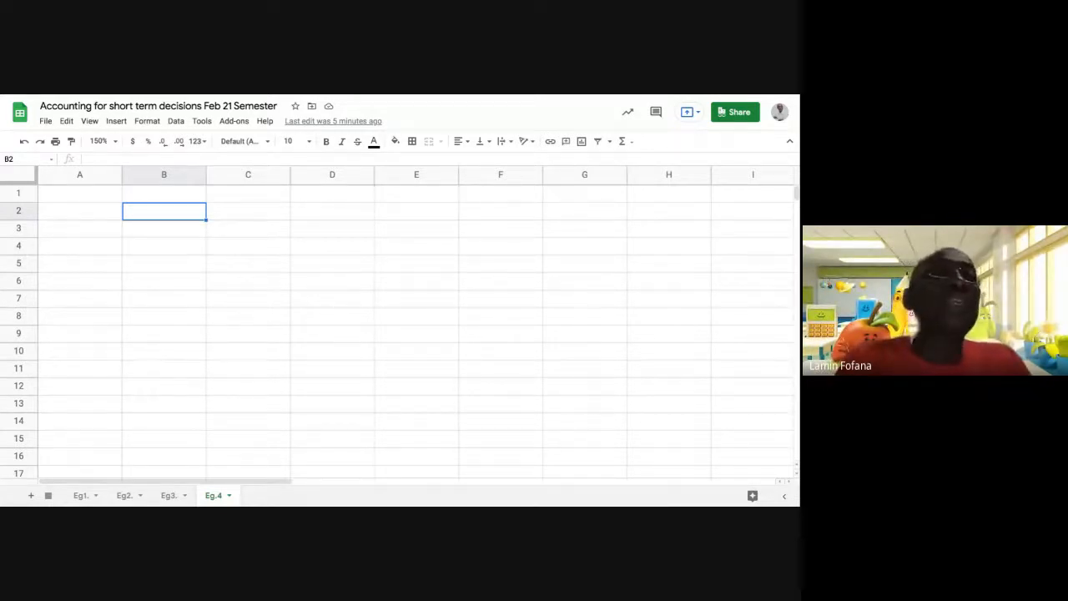
Begin the B2 intro with 'If Division C is shut down as per the CEO's'.
{"action": "left_click", "coordinate": [167, 230]}
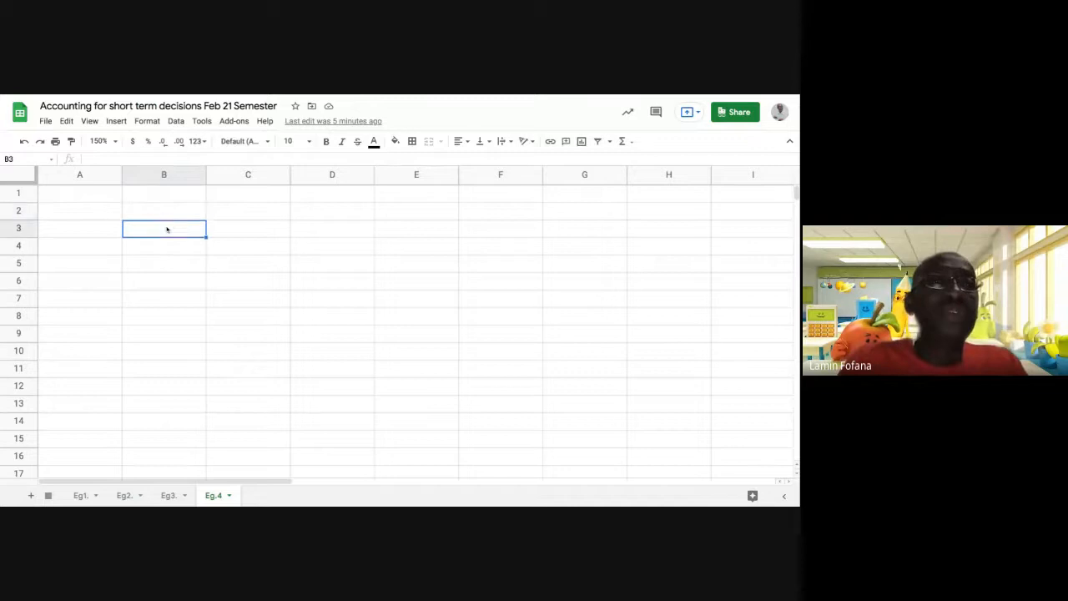
{"action": "left_click", "coordinate": [164, 216]}
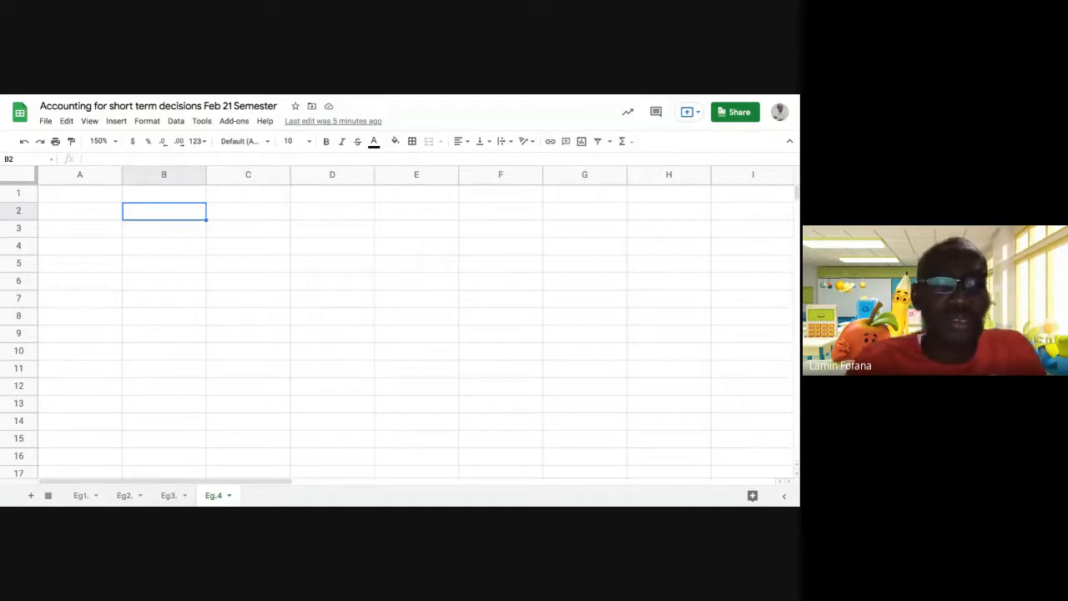
{"action": "type", "text": "If "}
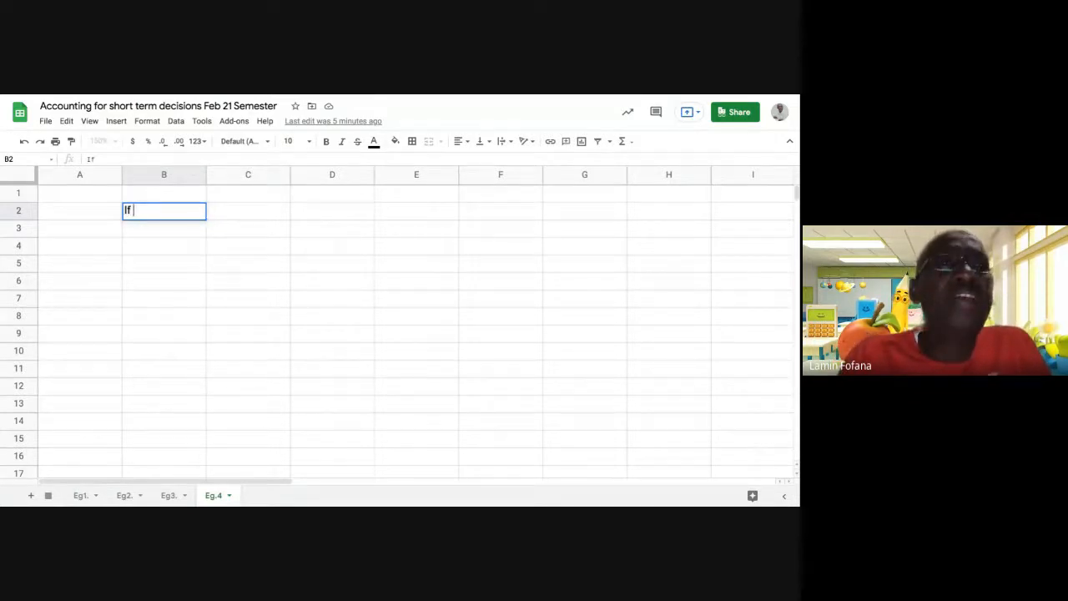
{"action": "type", "text": "Div"}
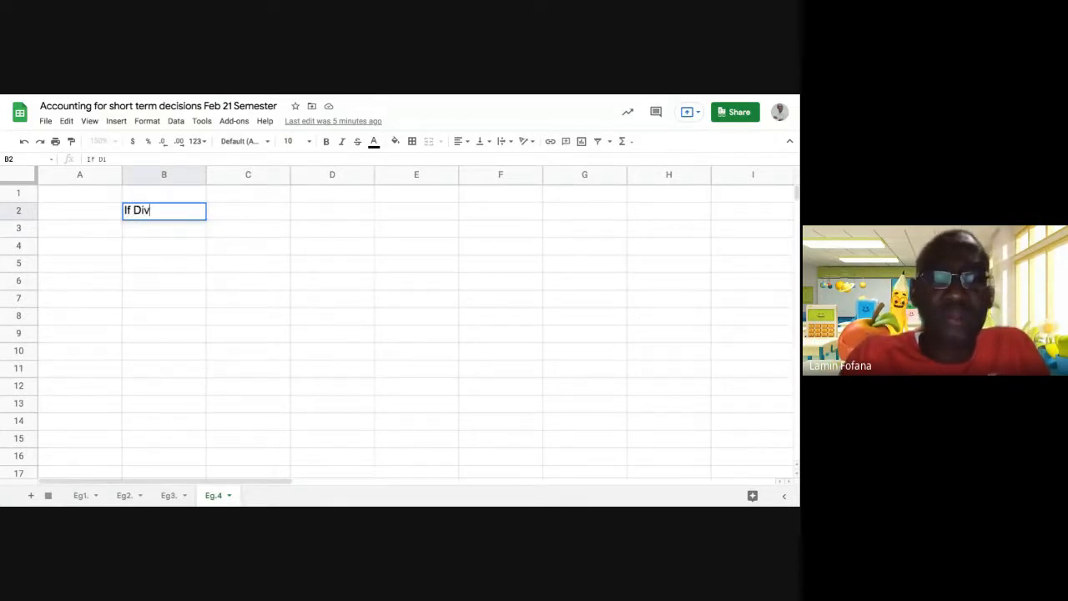
{"action": "type", "text": "ision"}
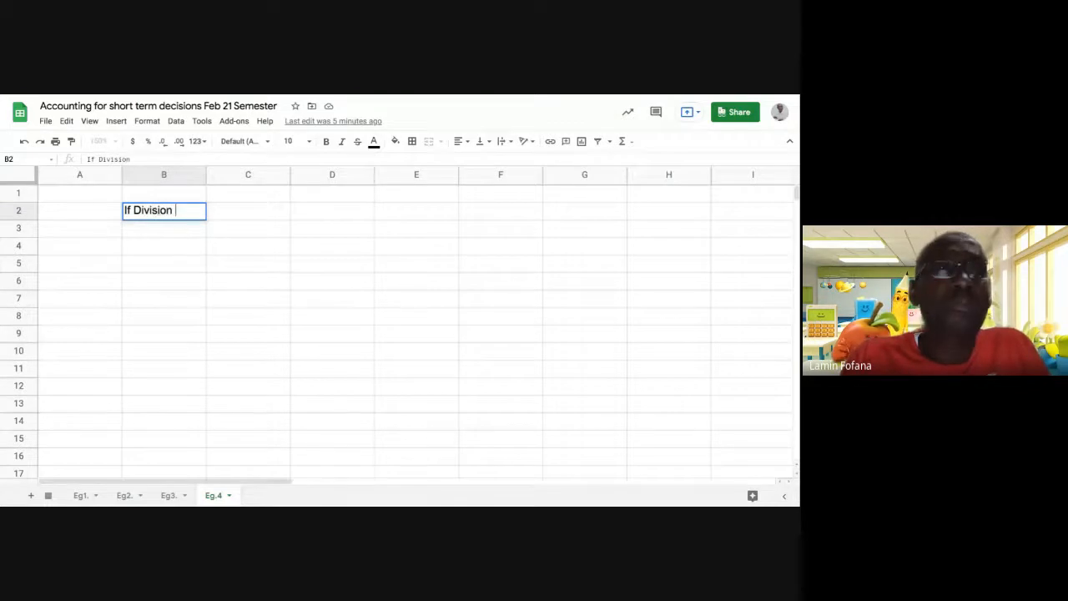
{"action": "type", "text": " C i"}
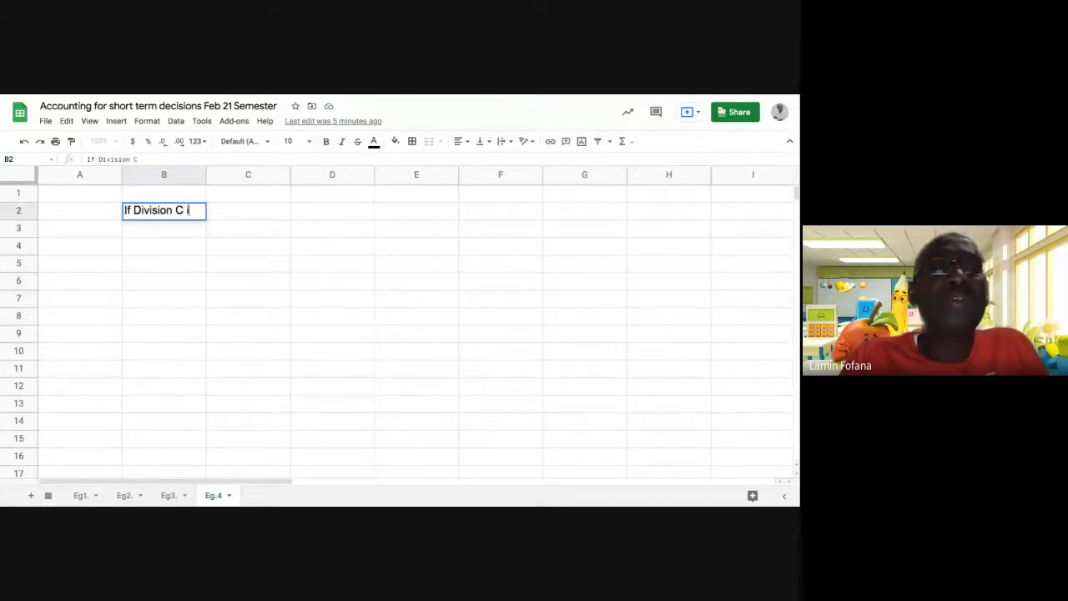
{"action": "type", "text": "s shut don"}
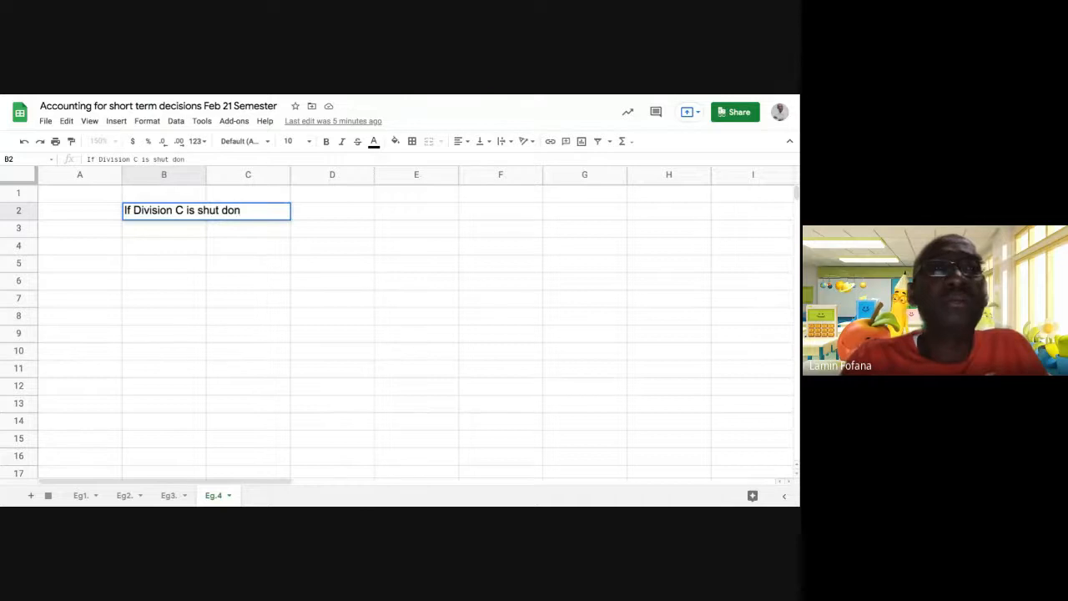
{"action": "key", "text": "BackSpace"}
{"action": "type", "text": "wn"}
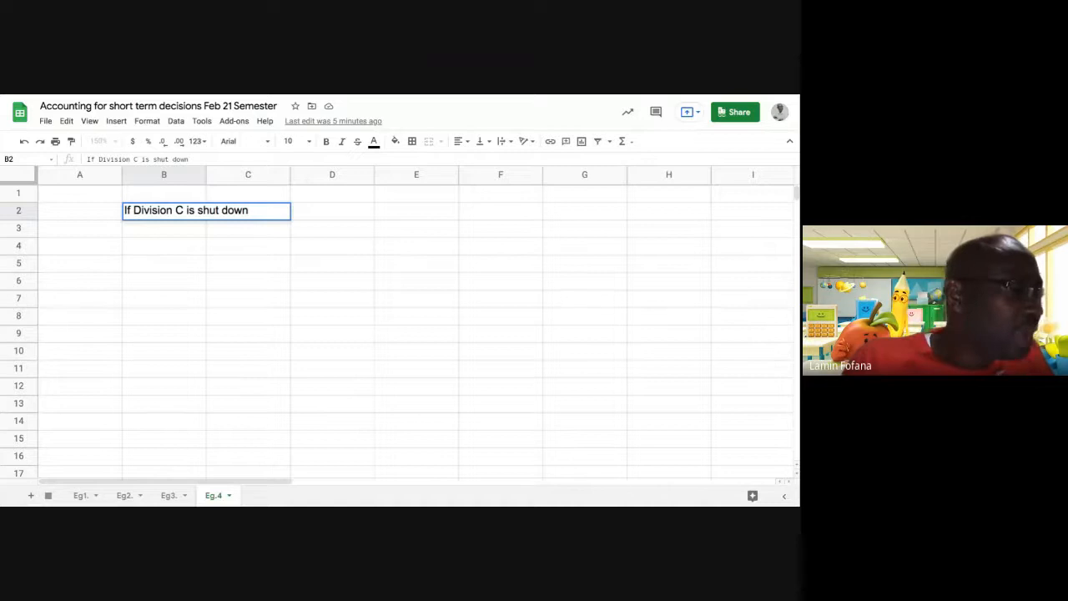
{"action": "type", "text": " as per"}
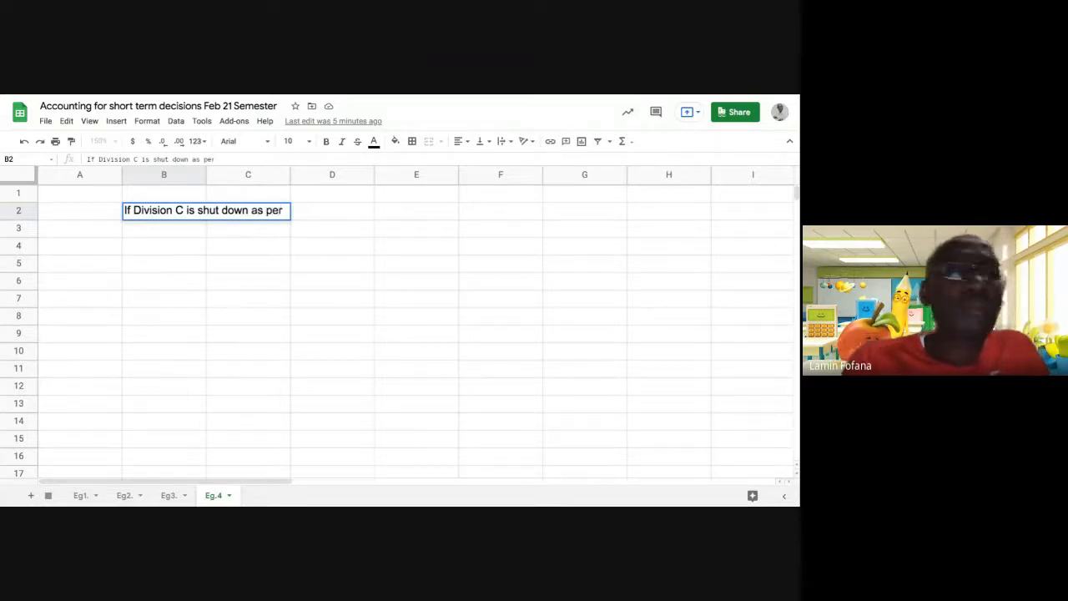
{"action": "type", "text": " the "}
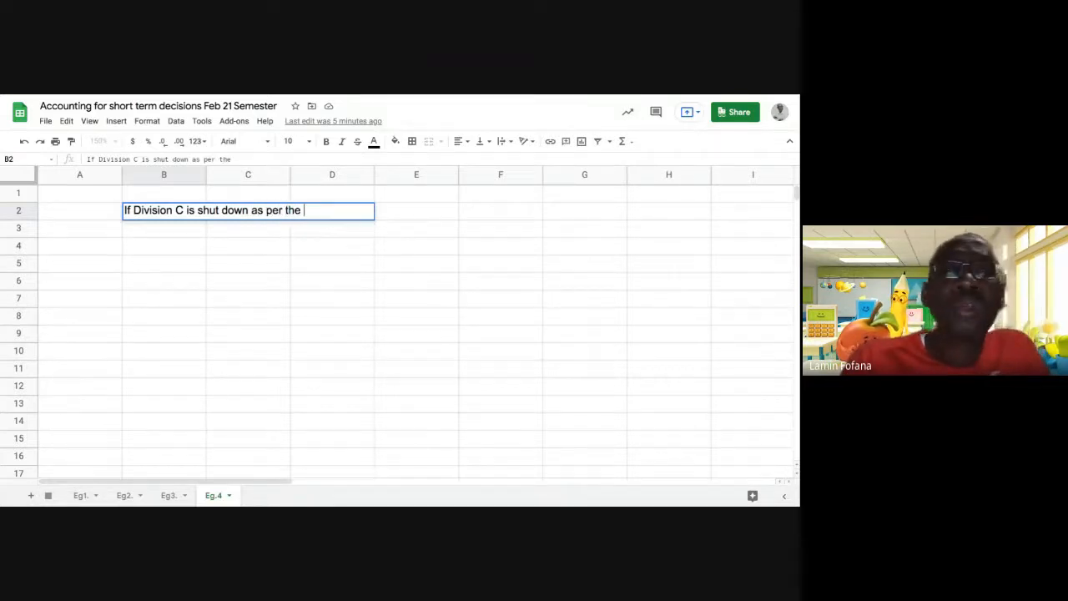
{"action": "type", "text": "CE"}
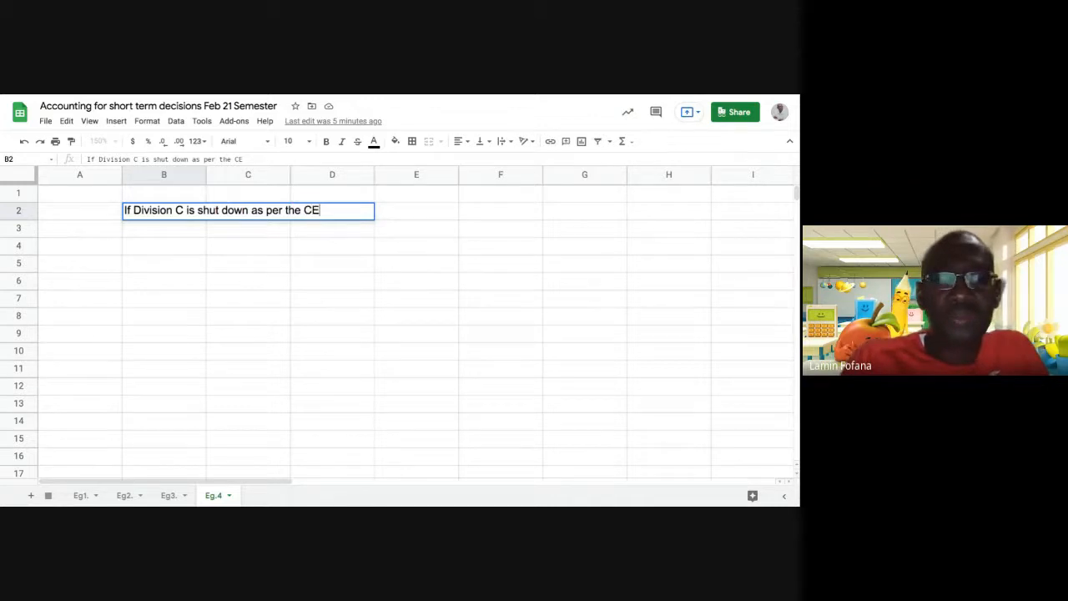
{"action": "type", "text": "O's"}
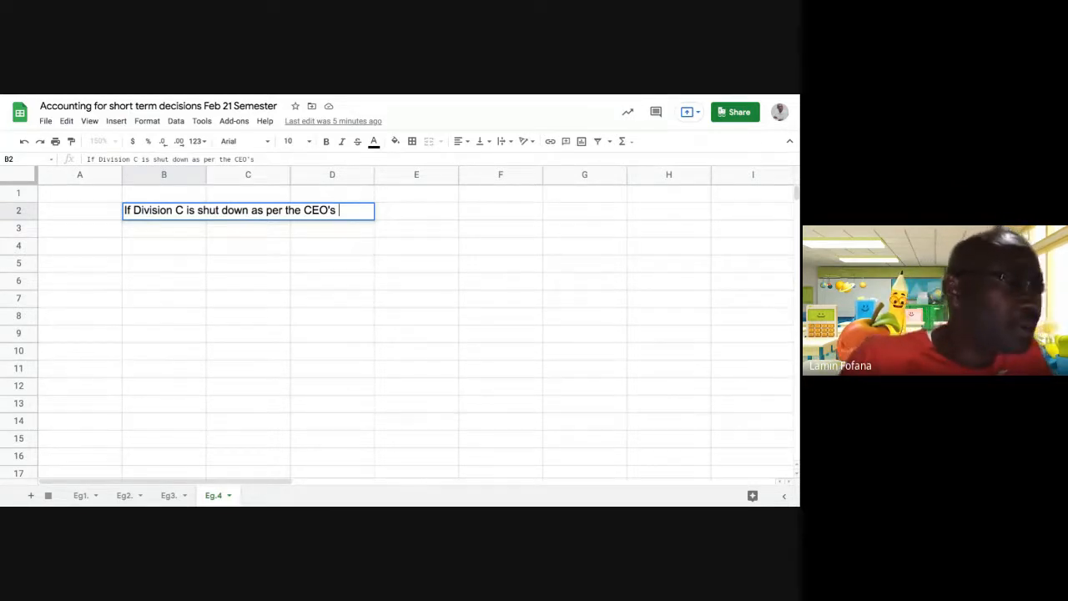
Complete B2 with 'concerns, the following would be the financial impact… as a whole'.
{"action": "type", "text": "concern"}
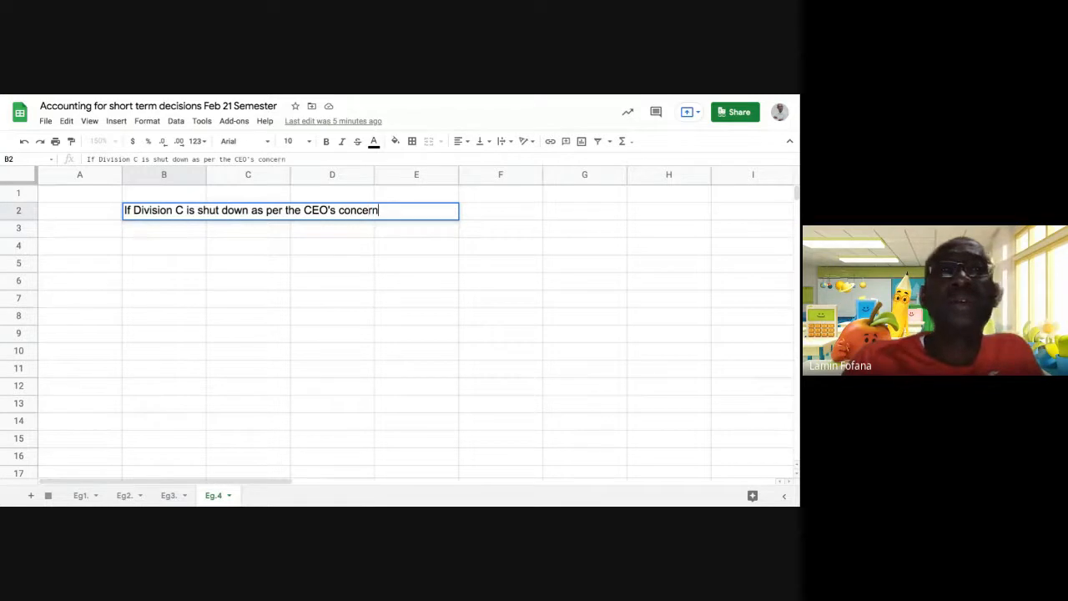
{"action": "type", "text": "s"}
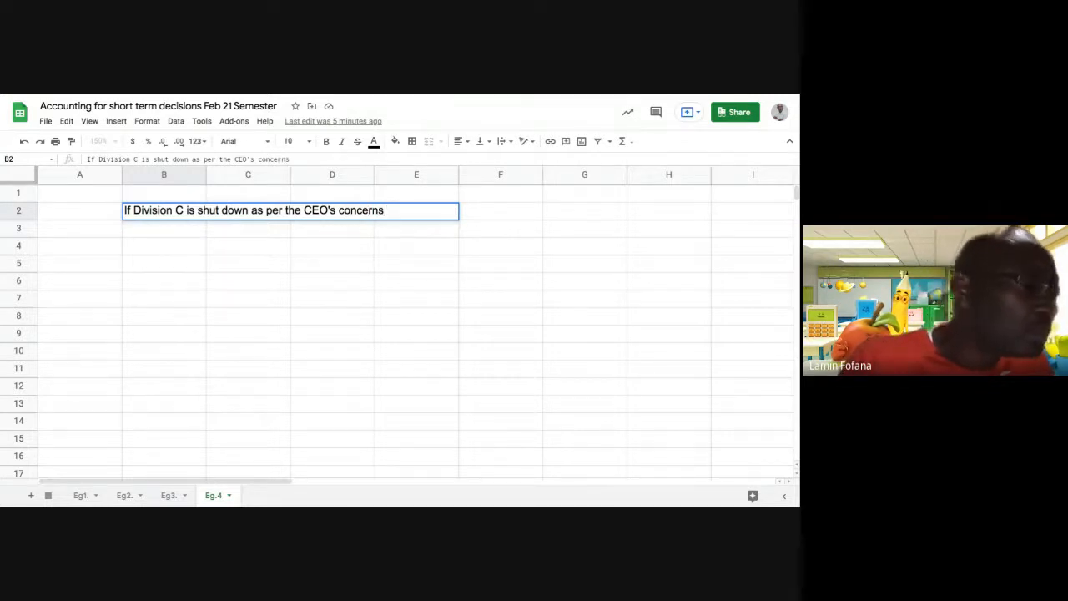
{"action": "type", "text": ", the"}
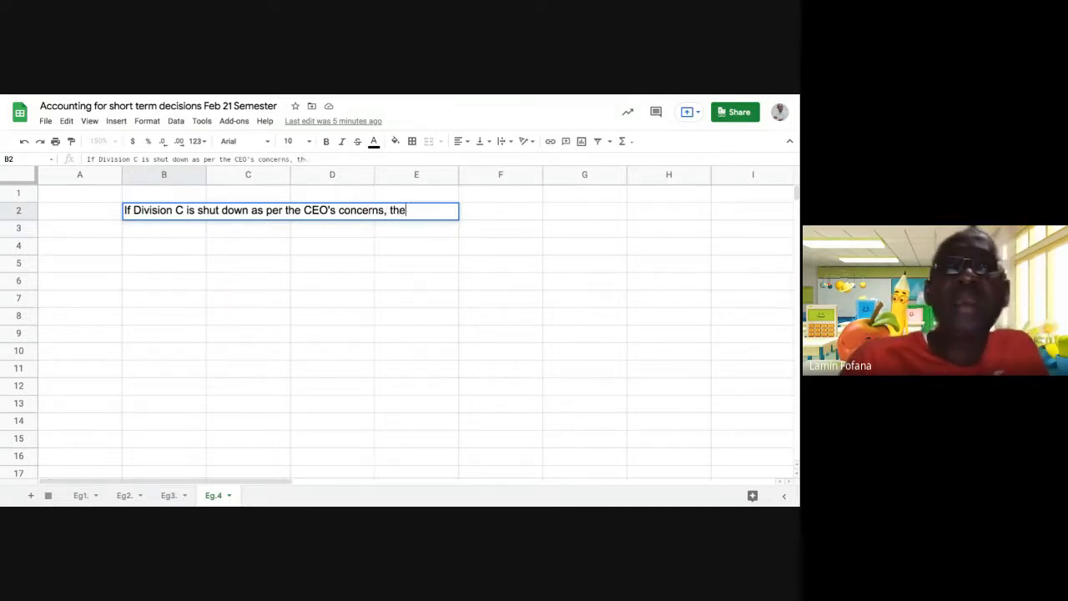
{"action": "type", "text": " following"}
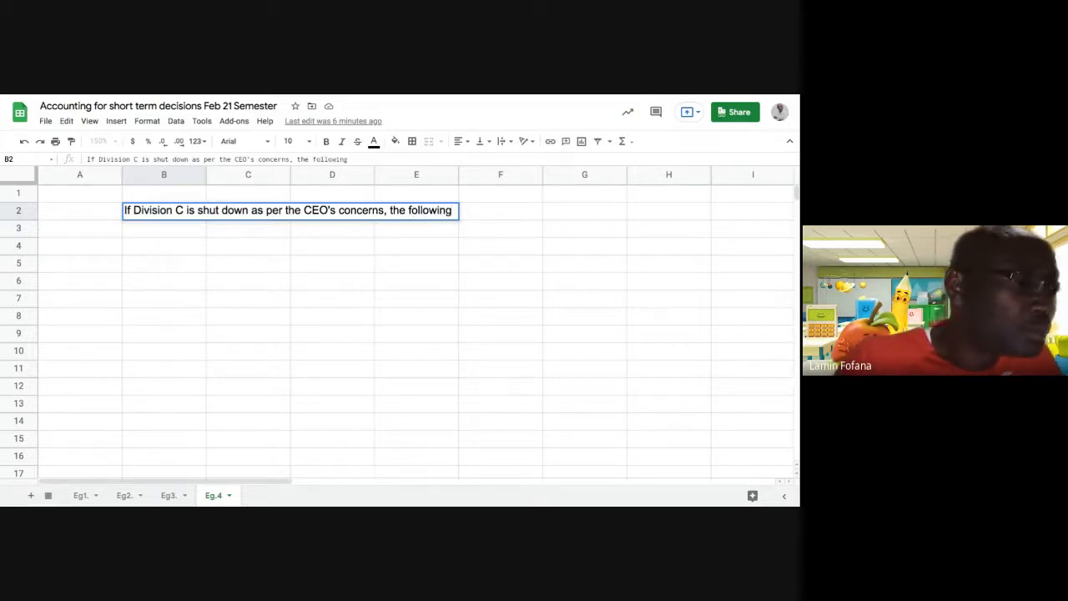
{"action": "type", "text": " would"}
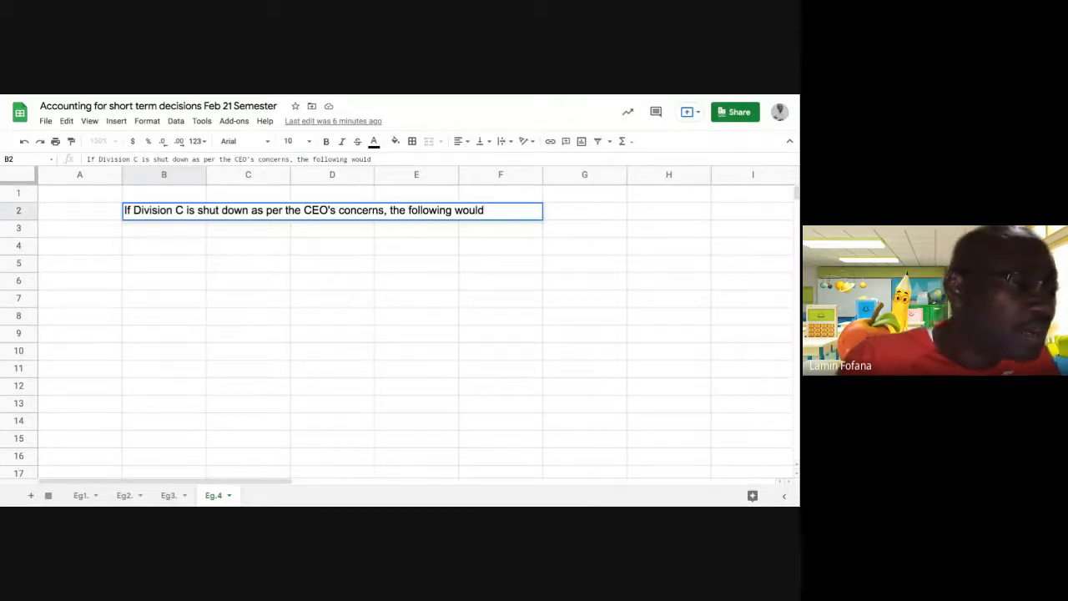
{"action": "type", "text": " be the fin"}
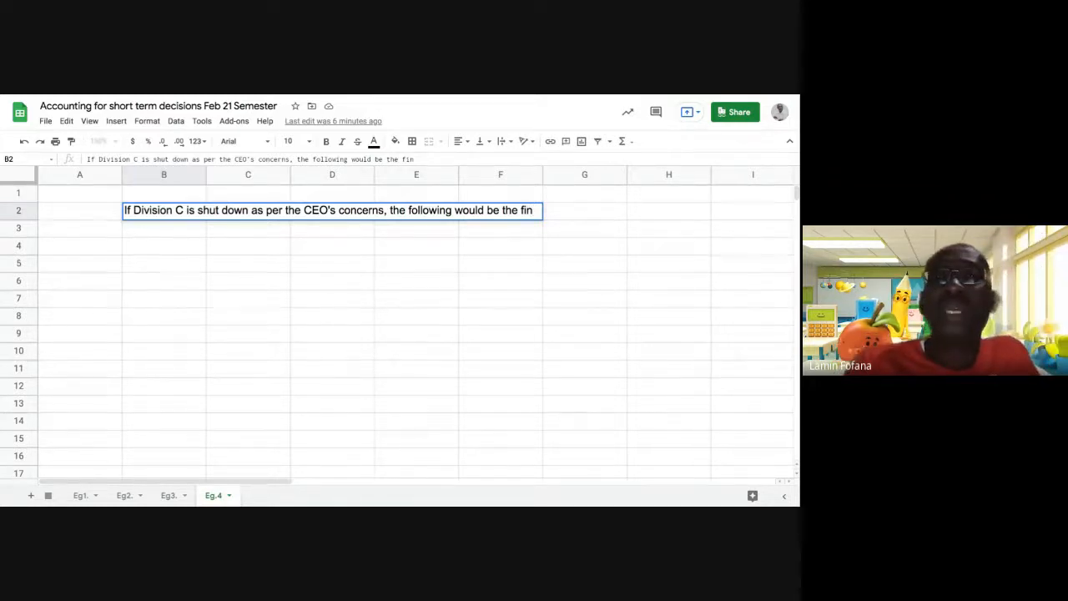
{"action": "type", "text": "ancial in"}
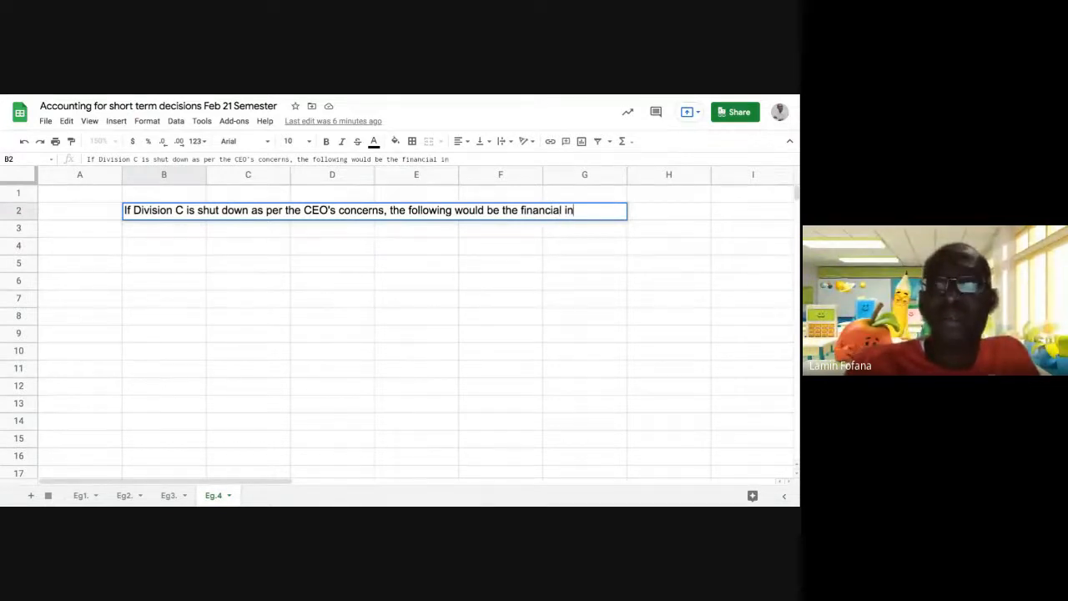
{"action": "key", "text": "BackSpace"}
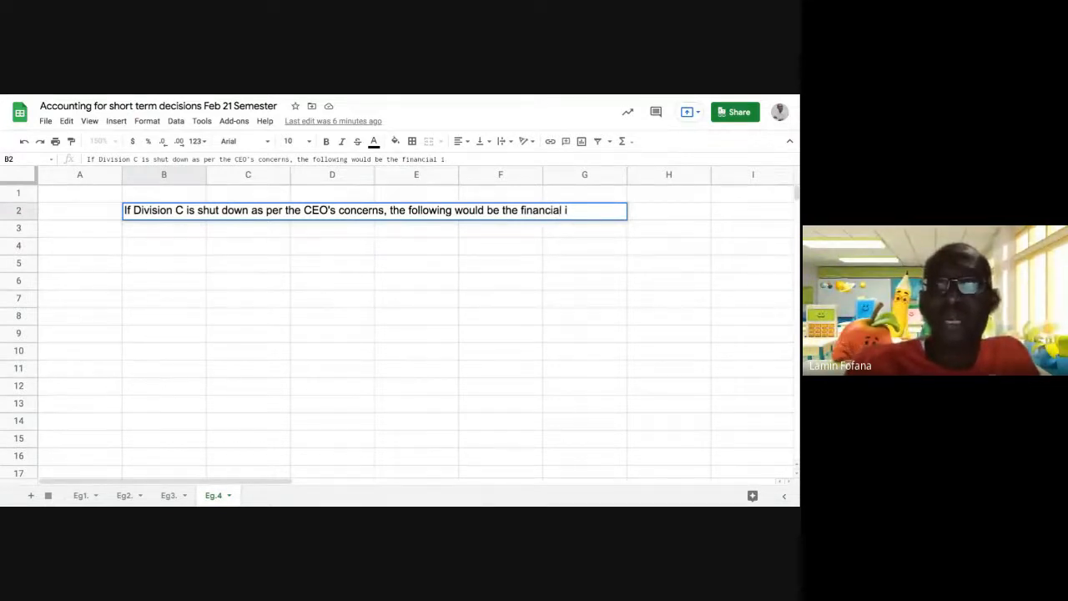
{"action": "type", "text": "mpact on the Company"}
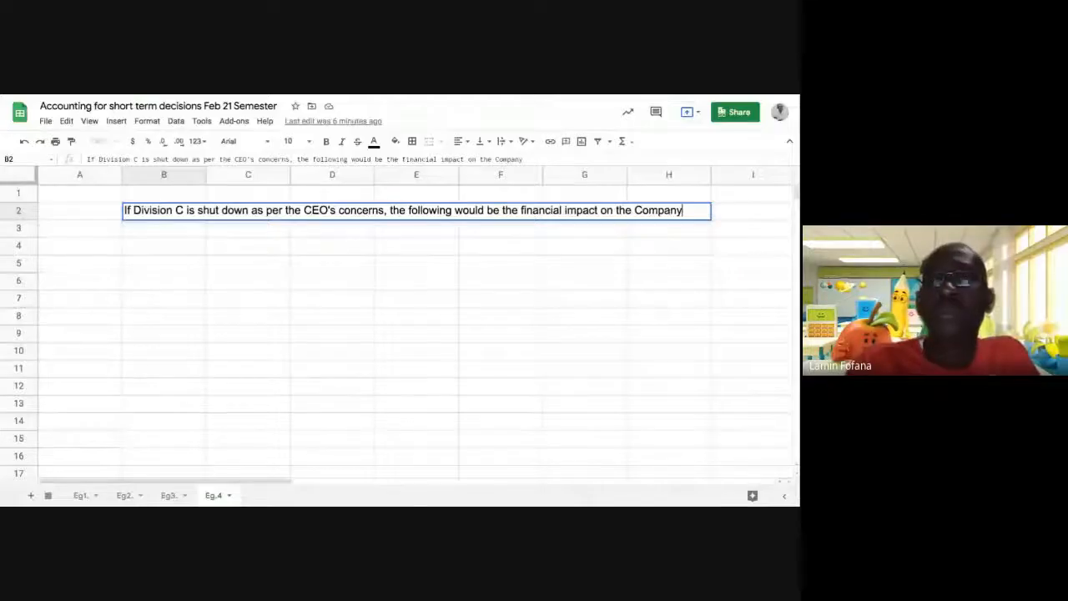
{"action": "type", "text": "as"}
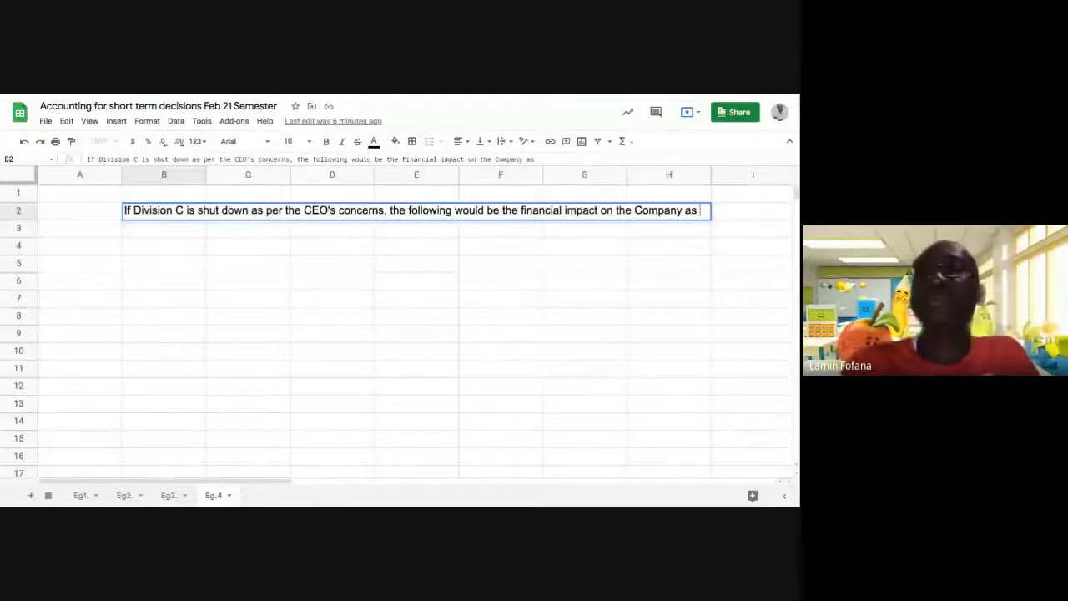
{"action": "type", "text": " a sho"}
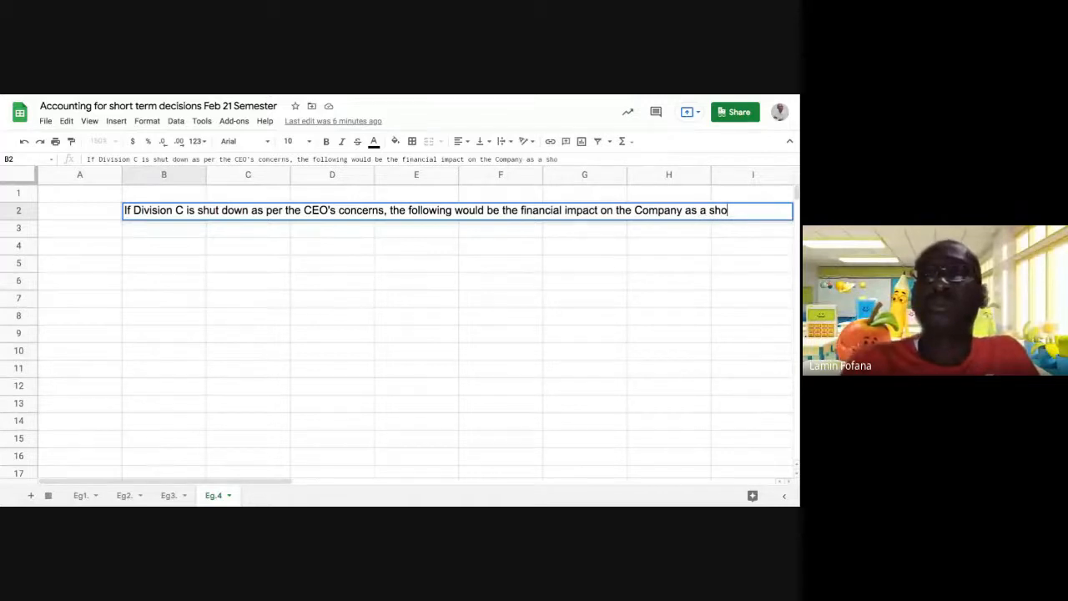
{"action": "key", "text": "BackSpace"}
{"action": "key", "text": "BackSpace"}
{"action": "key", "text": "BackSpace"}
{"action": "type", "text": "whole"}
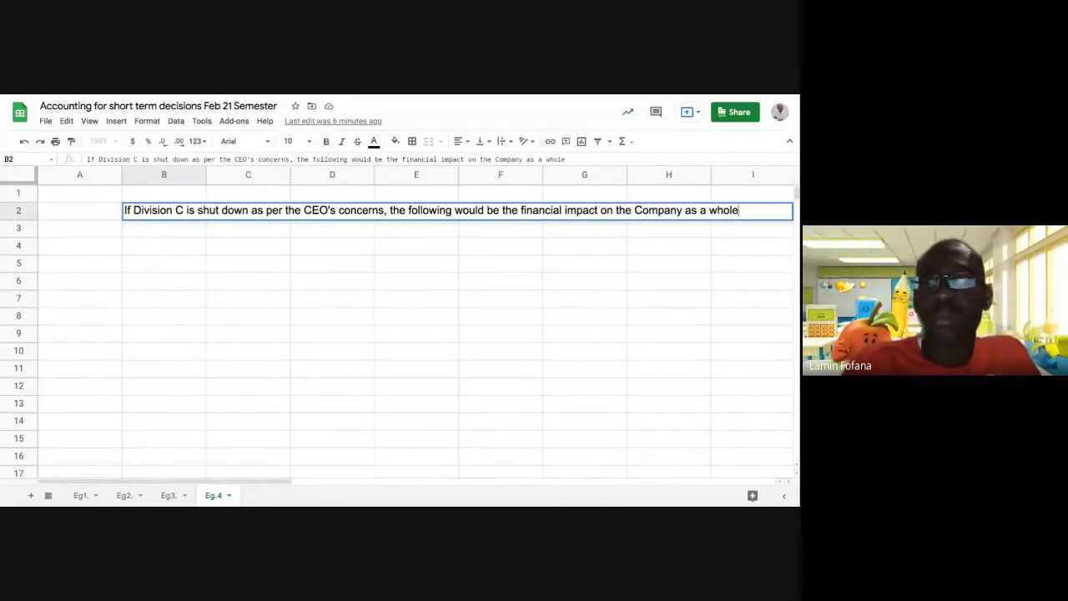
{"action": "key", "text": "Return"}
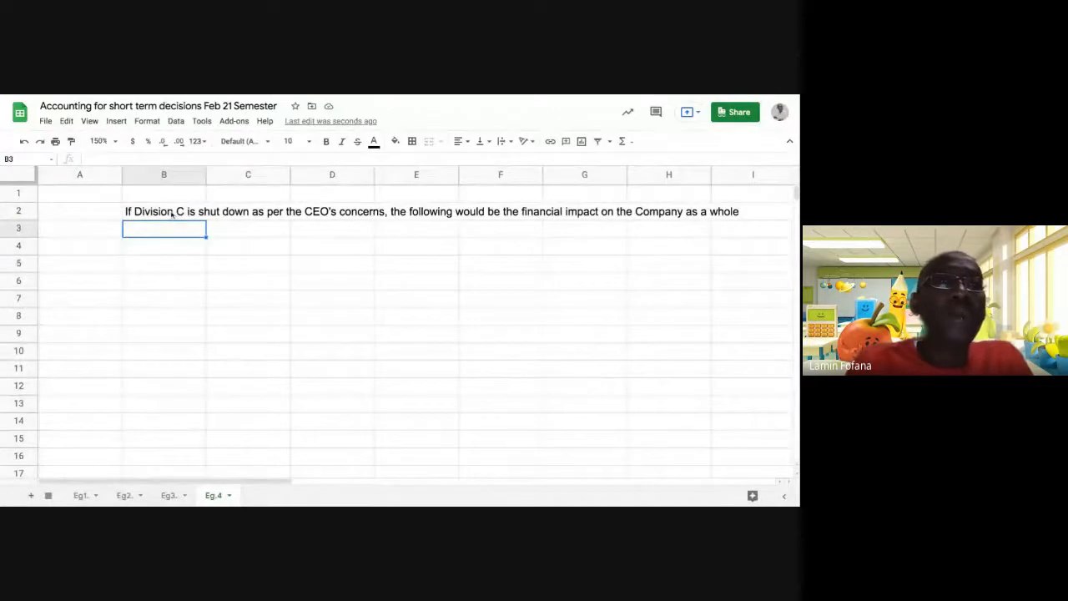
Merge cells B2 and C2 holding the intro sentence.
{"action": "left_click", "coordinate": [277, 285]}
{"action": "left_click_drag", "start_coordinate": [185, 211], "coordinate": [257, 213]}
{"action": "left_click", "coordinate": [237, 266]}
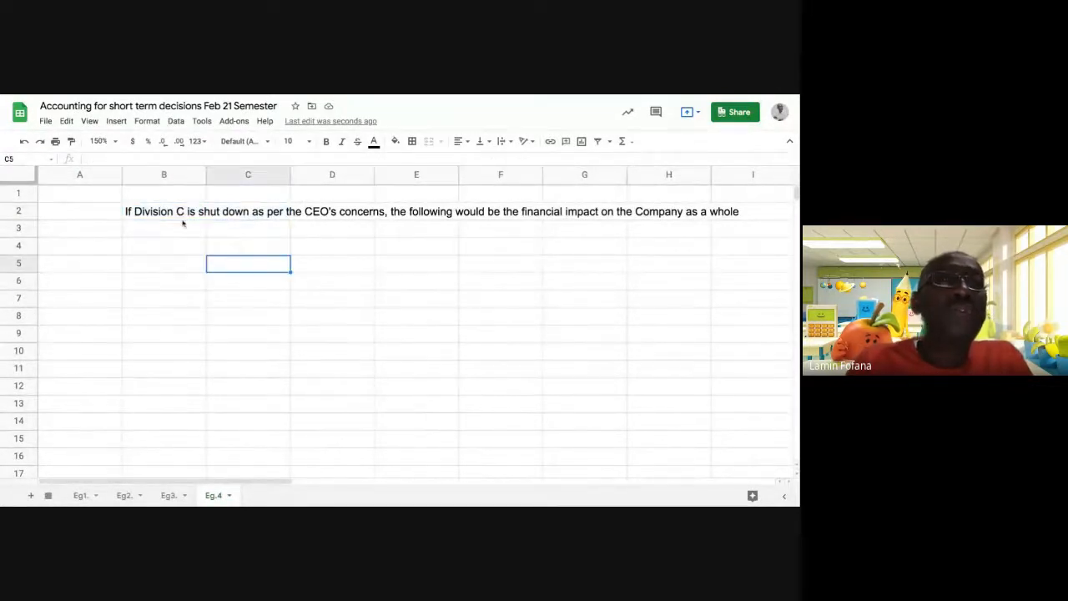
{"action": "left_click", "coordinate": [178, 214]}
{"action": "left_click", "coordinate": [264, 277]}
{"action": "left_click_drag", "start_coordinate": [181, 214], "coordinate": [221, 214]}
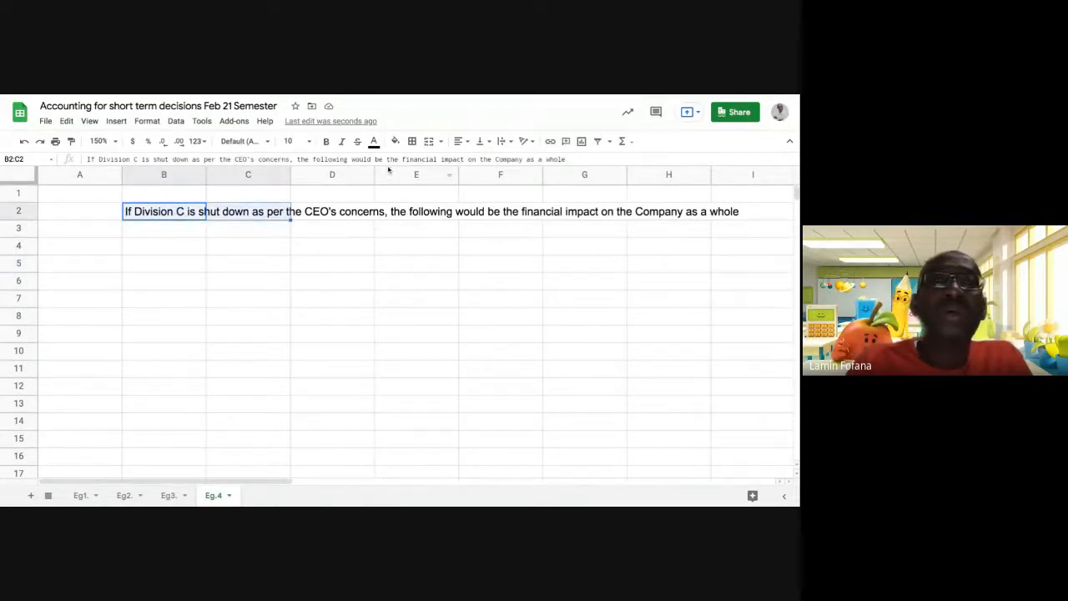
{"action": "left_click", "coordinate": [429, 141]}
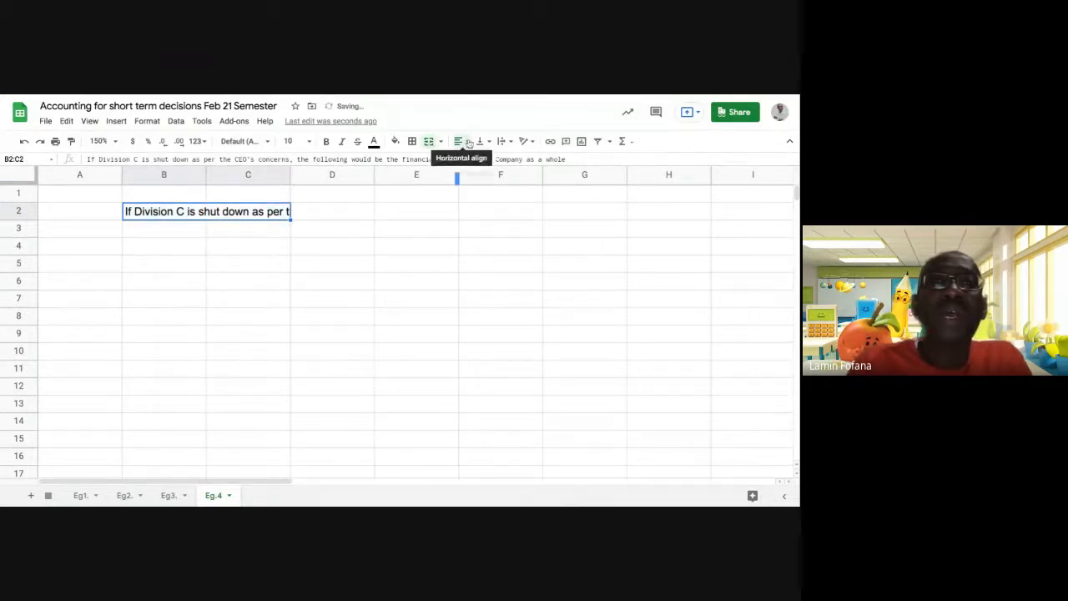
Set the merged cell's horizontal alignment and turn on text wrapping.
{"action": "left_click", "coordinate": [469, 143]}
{"action": "left_click", "coordinate": [473, 161]}
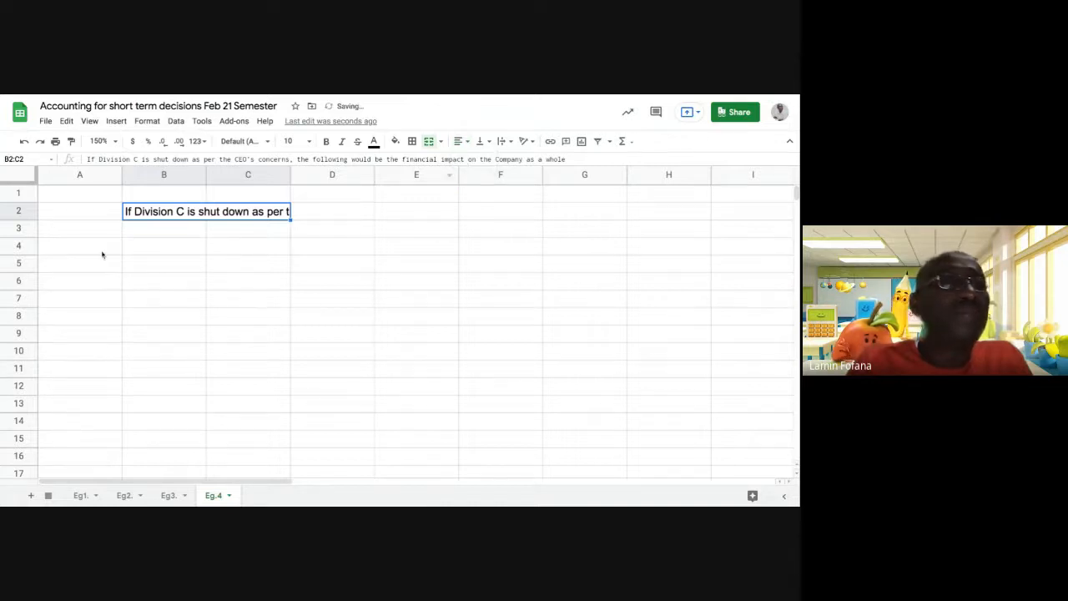
{"action": "left_click", "coordinate": [147, 121]}
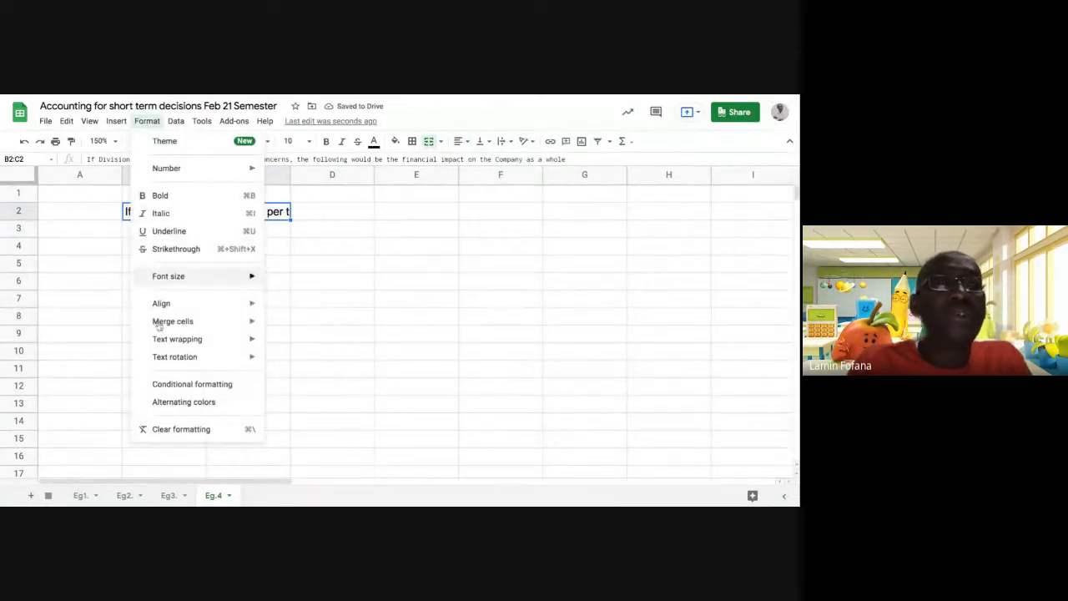
{"action": "mouse_move", "coordinate": [196, 341]}
{"action": "left_click", "coordinate": [292, 360]}
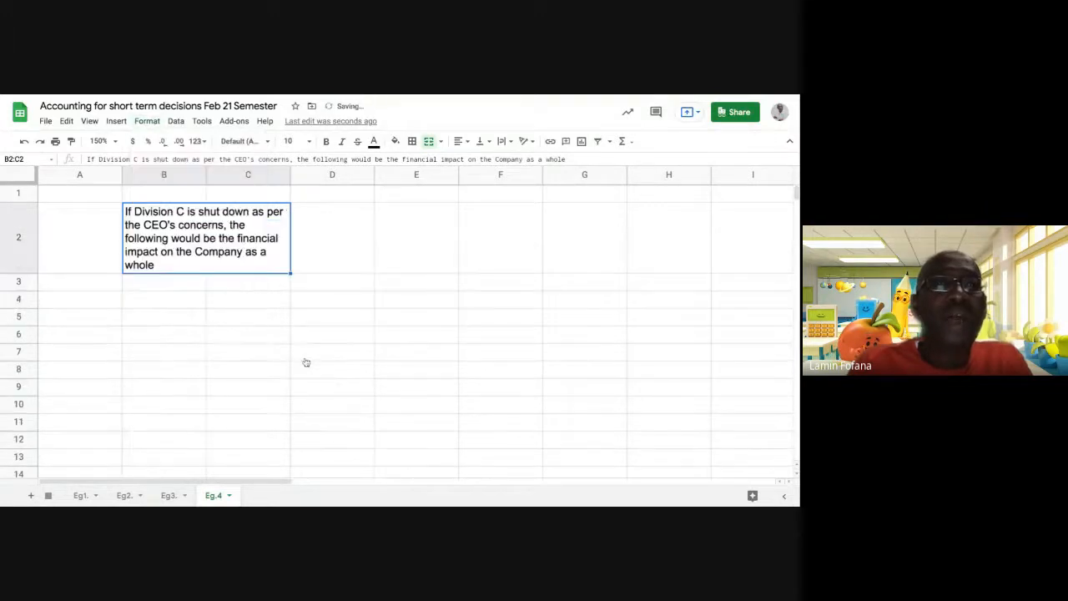
Drag columns B and C wider so the merged B2:C2 sentence wraps onto three lines.
{"action": "left_click", "coordinate": [282, 319]}
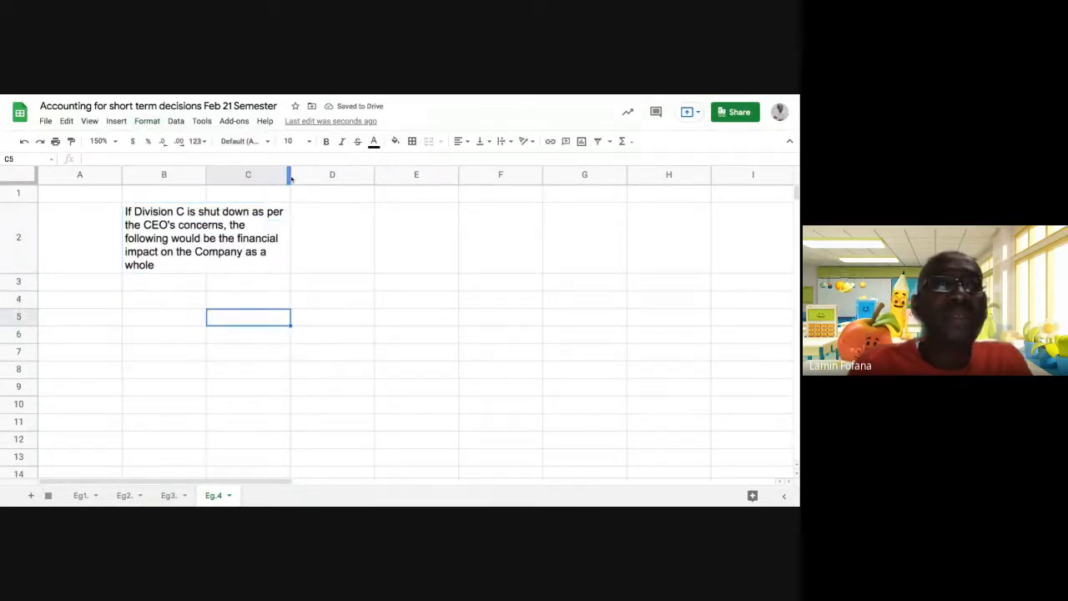
{"action": "left_click_drag", "start_coordinate": [287, 174], "coordinate": [294, 174]}
{"action": "left_click", "coordinate": [270, 257]}
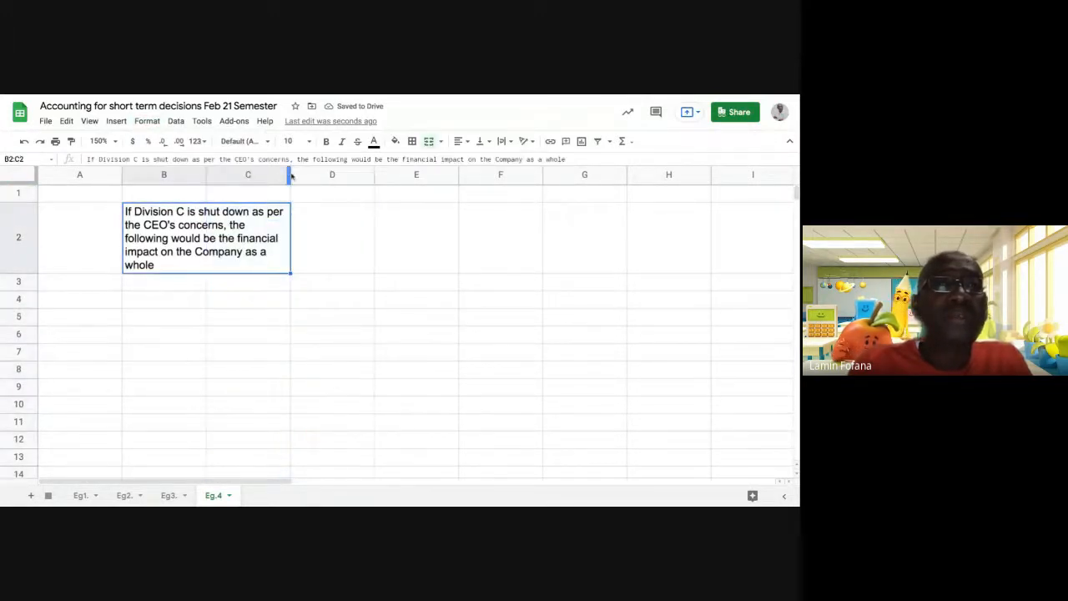
{"action": "left_click_drag", "start_coordinate": [206, 179], "coordinate": [262, 180]}
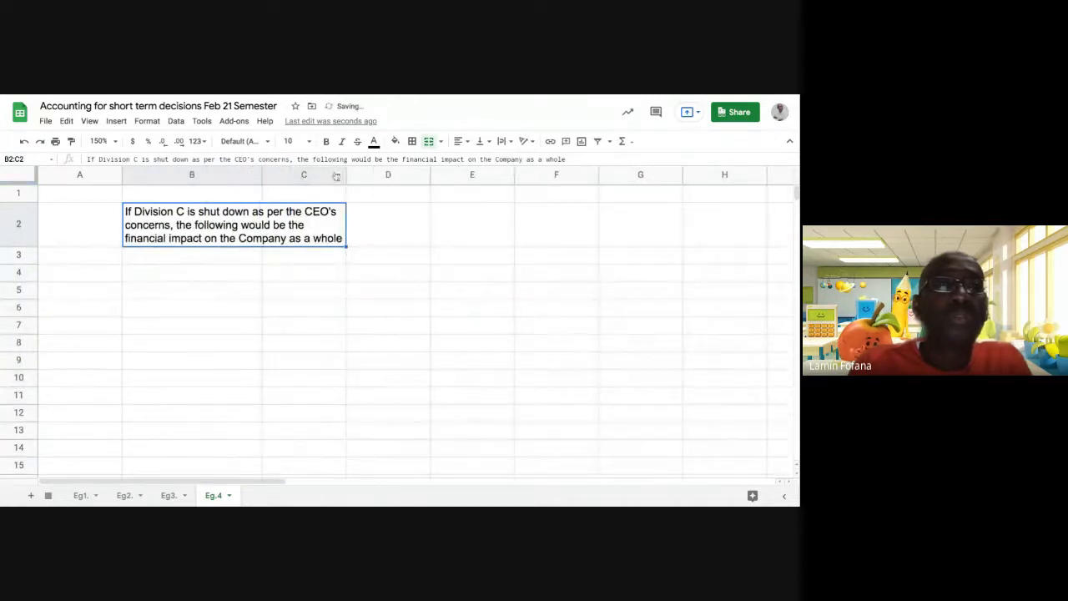
{"action": "left_click_drag", "start_coordinate": [345, 174], "coordinate": [374, 175]}
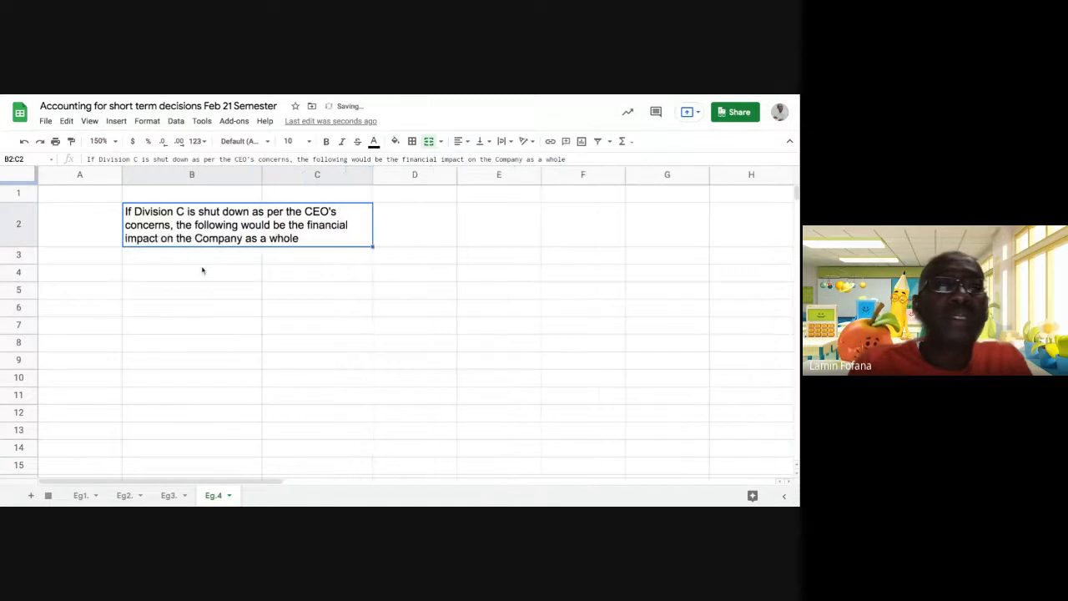
{"action": "left_click", "coordinate": [203, 273]}
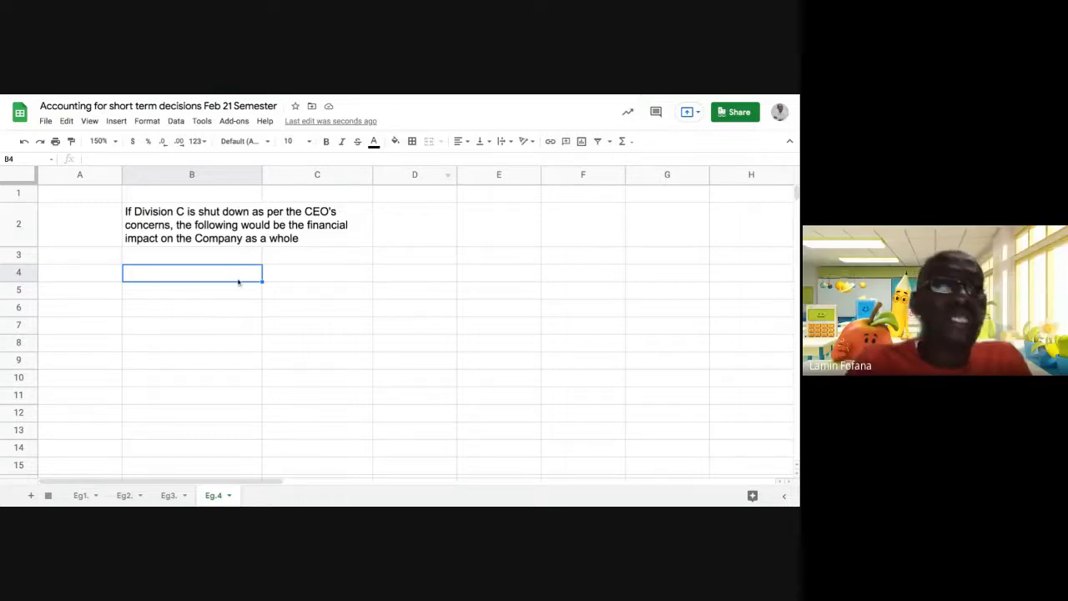
{"action": "left_click", "coordinate": [220, 307]}
{"action": "left_click", "coordinate": [214, 276]}
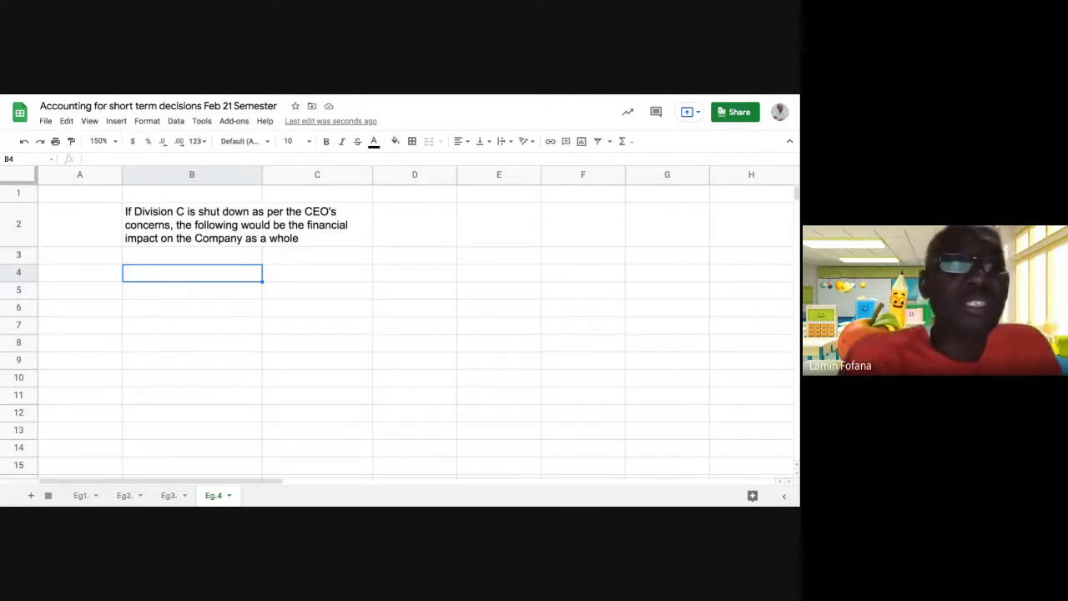
Enter 'Loss of sales due to closure' in B4 and -40000 in C4, widening column B.
{"action": "type", "text": "Loss"}
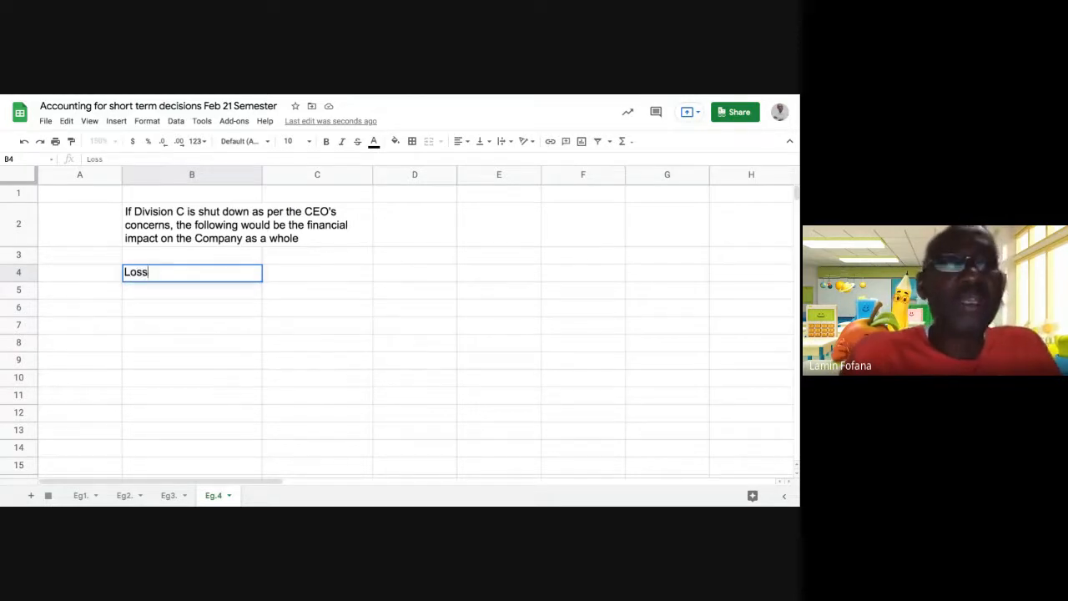
{"action": "type", "text": " of sale"}
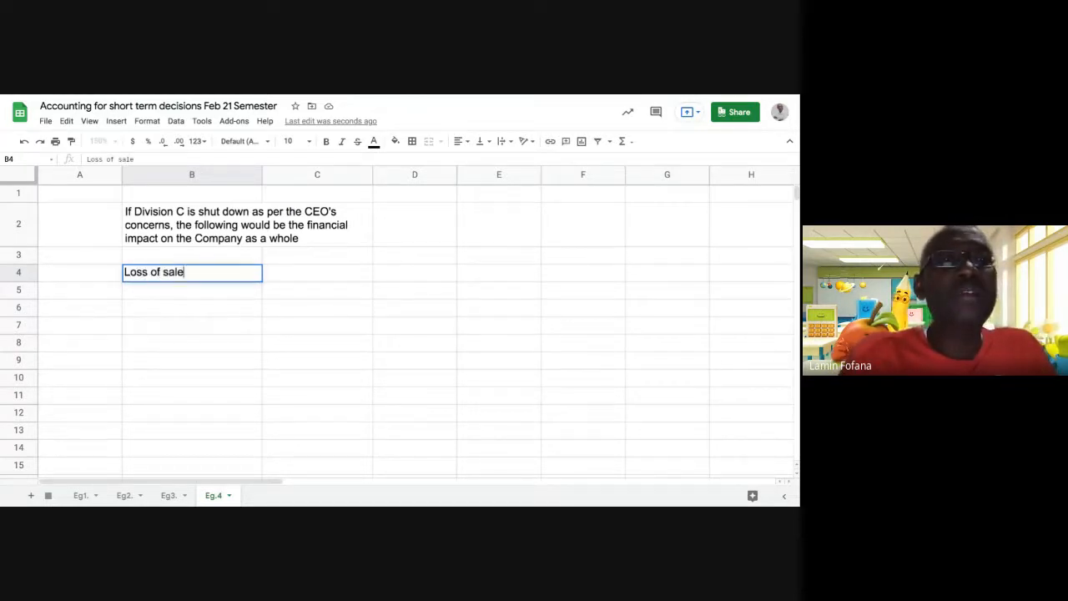
{"action": "type", "text": "s due "}
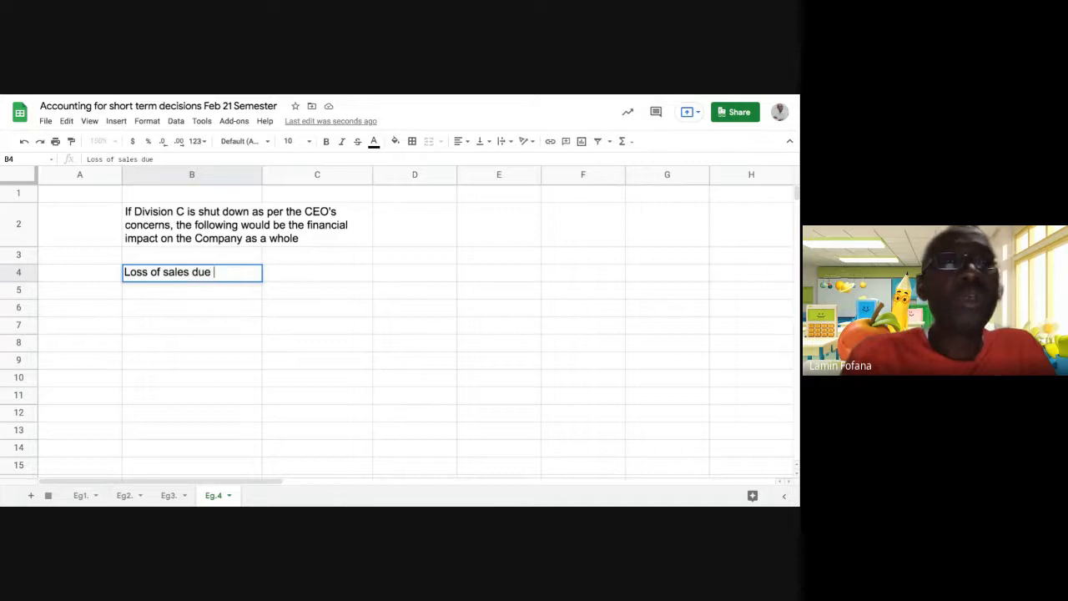
{"action": "type", "text": "to cl"}
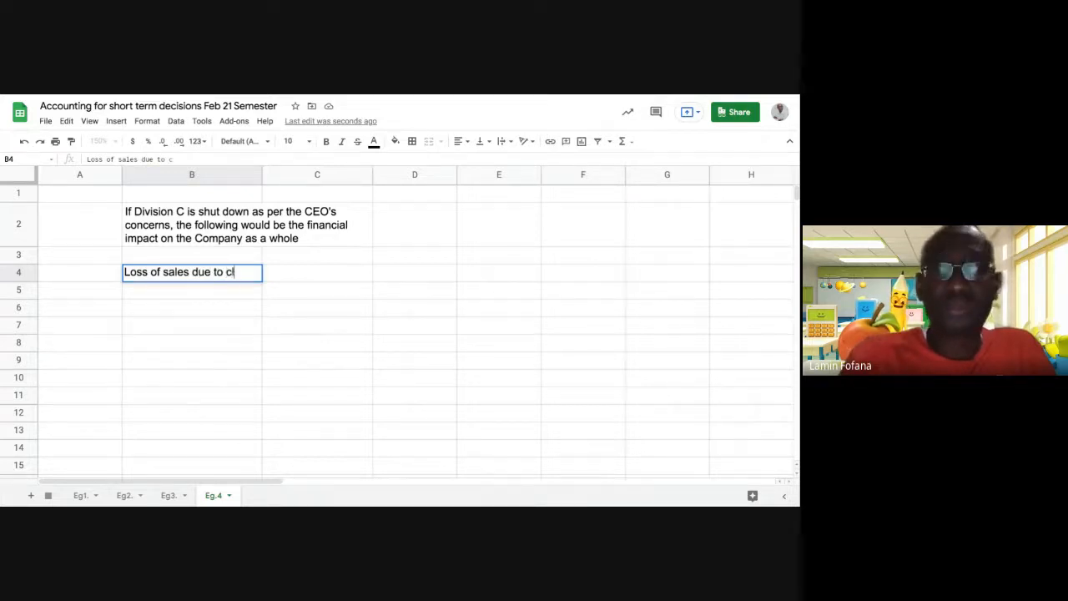
{"action": "type", "text": "osure"}
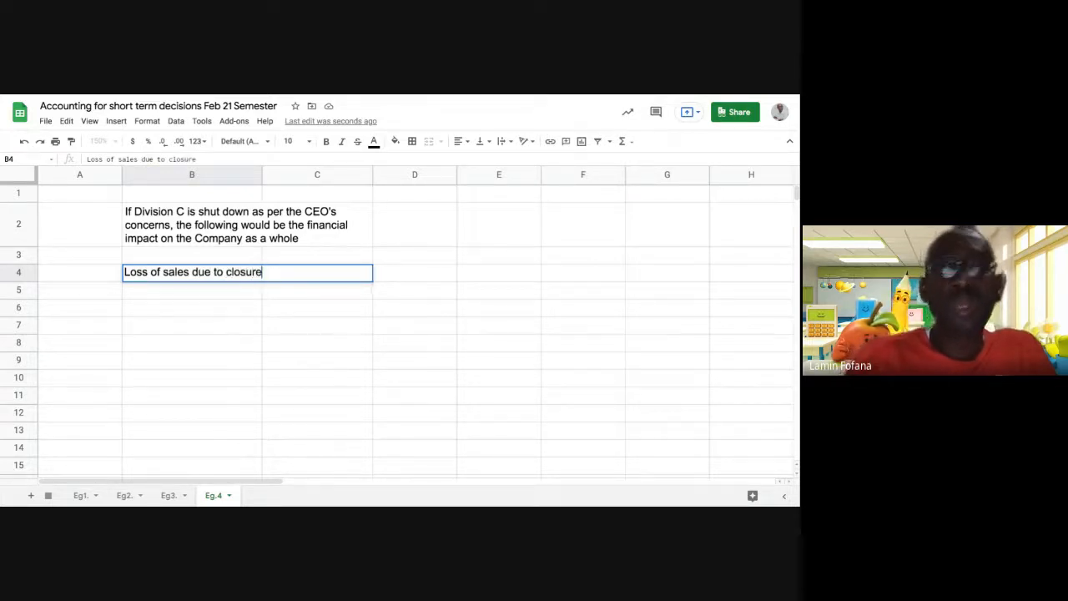
{"action": "key", "text": "Return"}
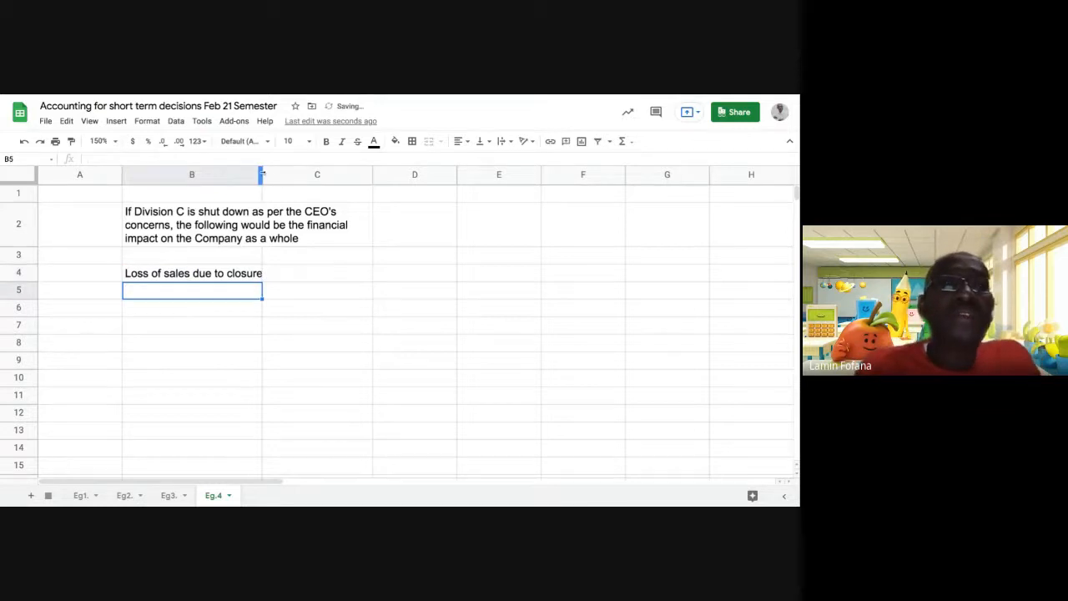
{"action": "left_click_drag", "start_coordinate": [262, 174], "coordinate": [309, 175]}
{"action": "left_click", "coordinate": [346, 277]}
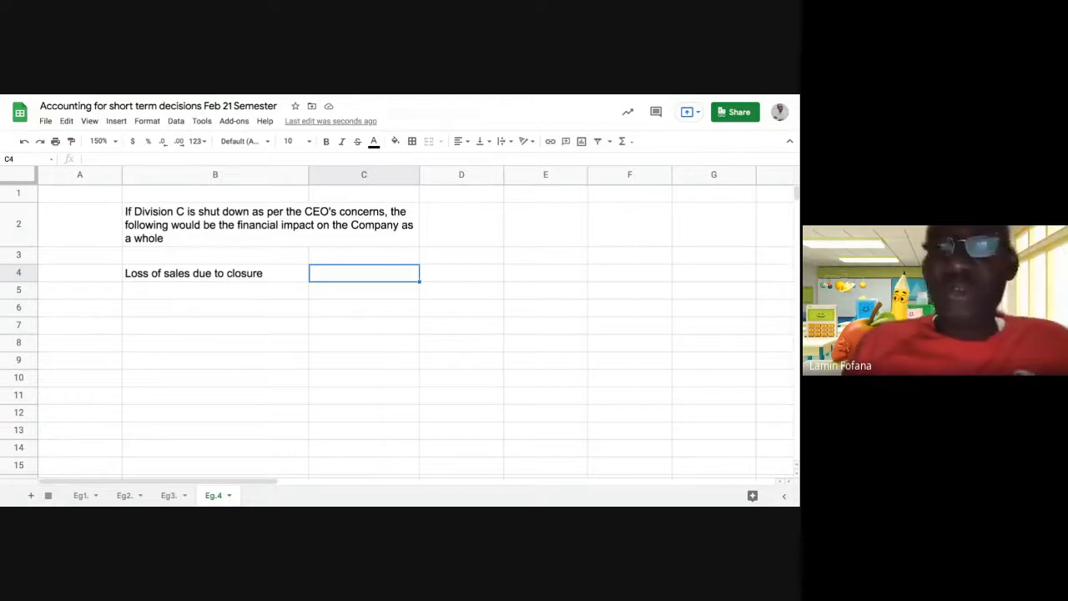
{"action": "type", "text": "="}
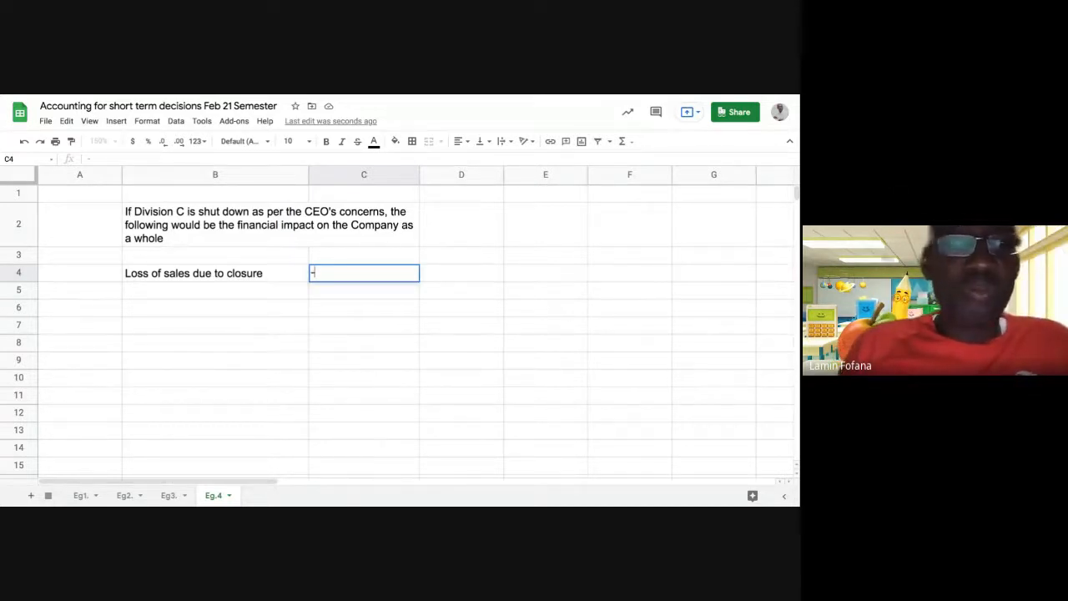
{"action": "type", "text": "4000"}
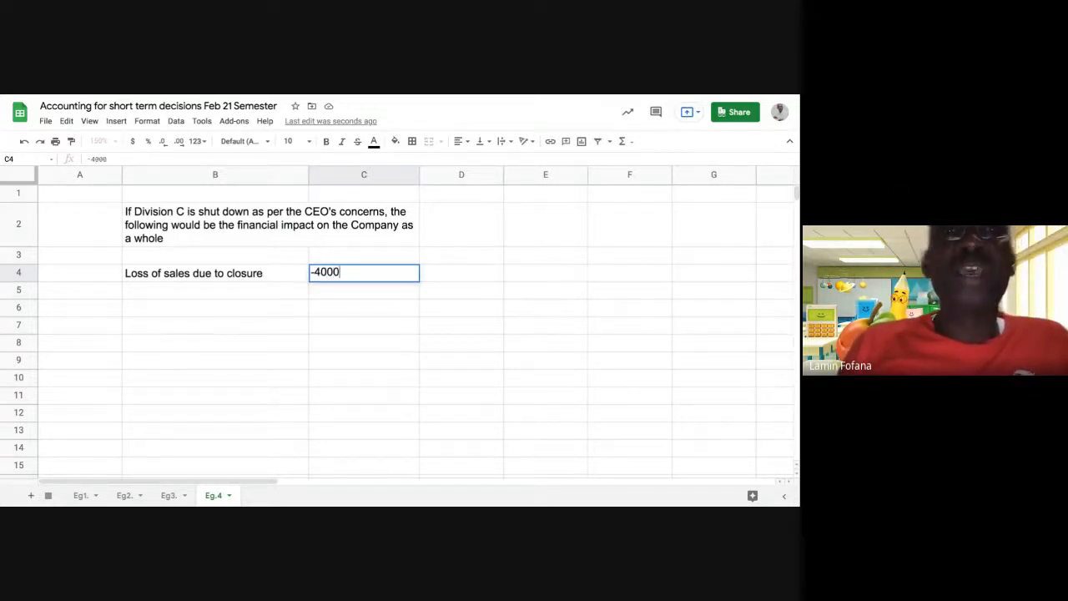
{"action": "type", "text": "0"}
{"action": "key", "text": "Return"}
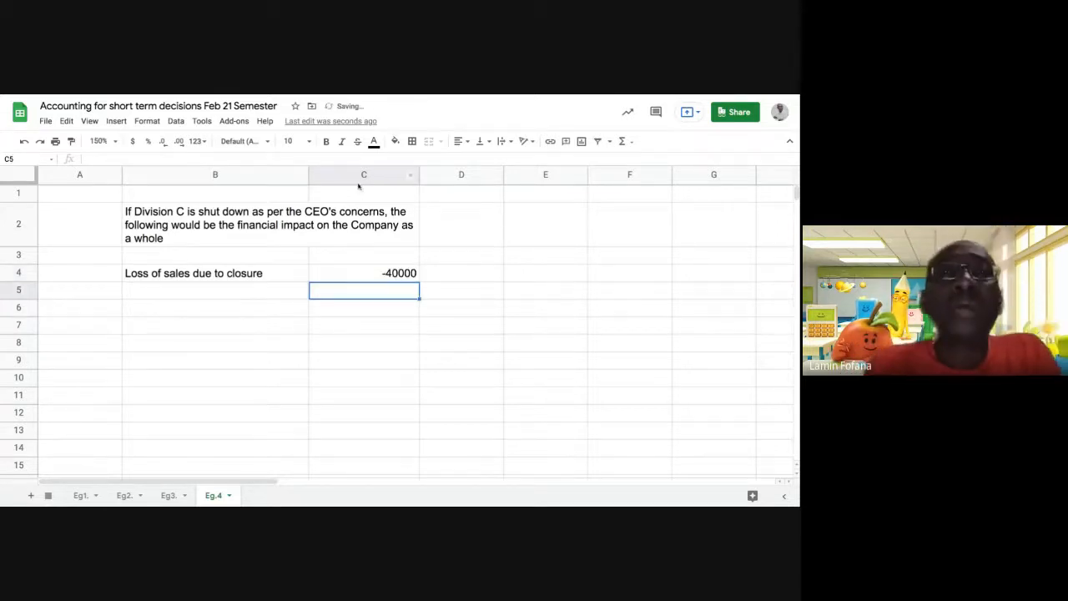
Apply the Financial number format to column C so C4 shows (40,000.00).
{"action": "left_click", "coordinate": [364, 176]}
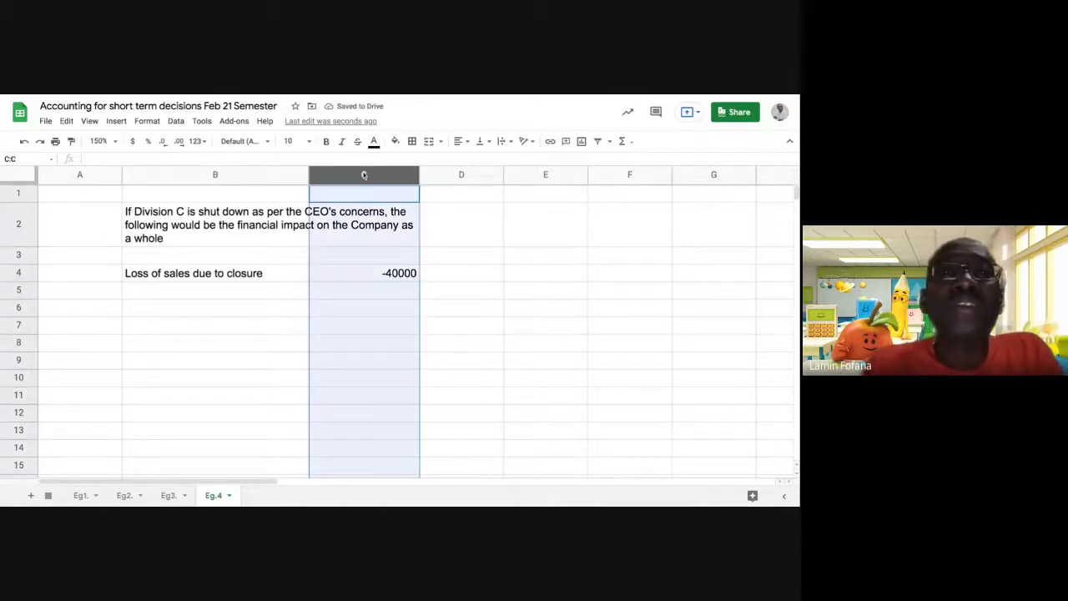
{"action": "left_click", "coordinate": [147, 121]}
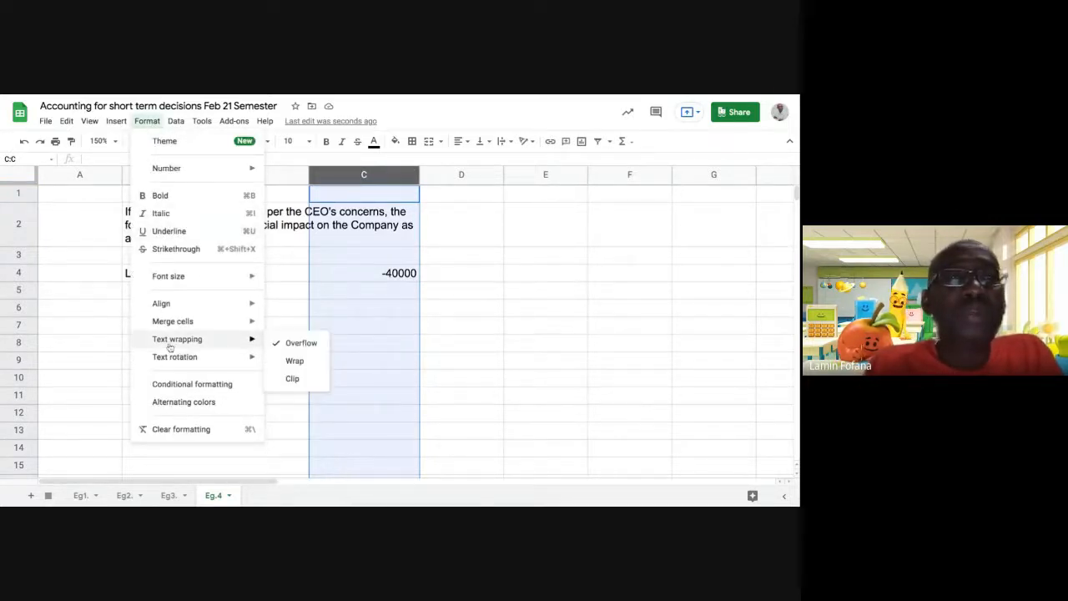
{"action": "mouse_move", "coordinate": [207, 171]}
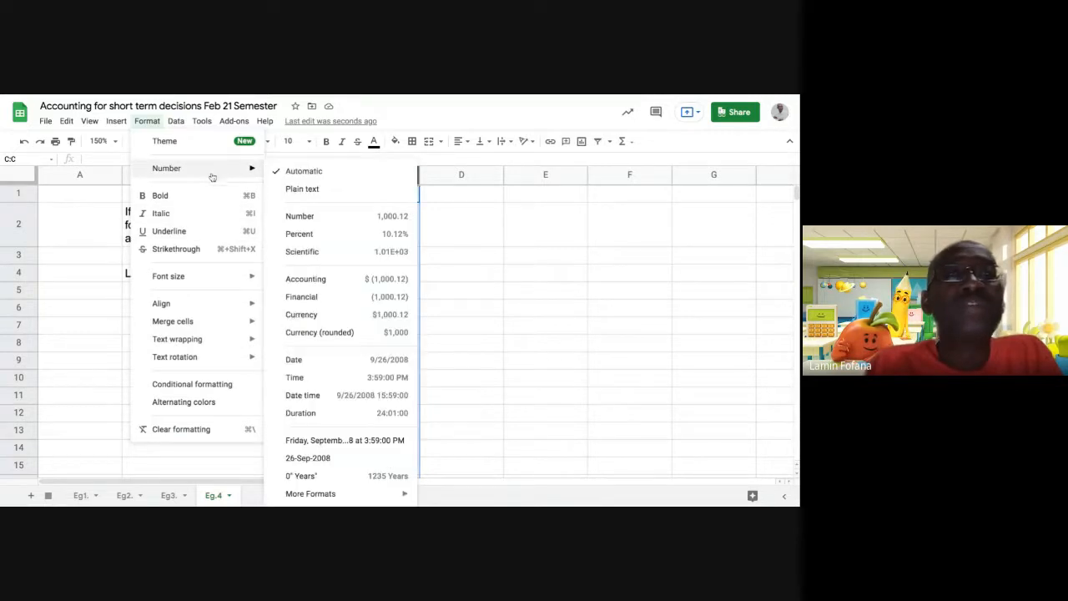
{"action": "left_click", "coordinate": [316, 297]}
{"action": "left_click", "coordinate": [367, 278]}
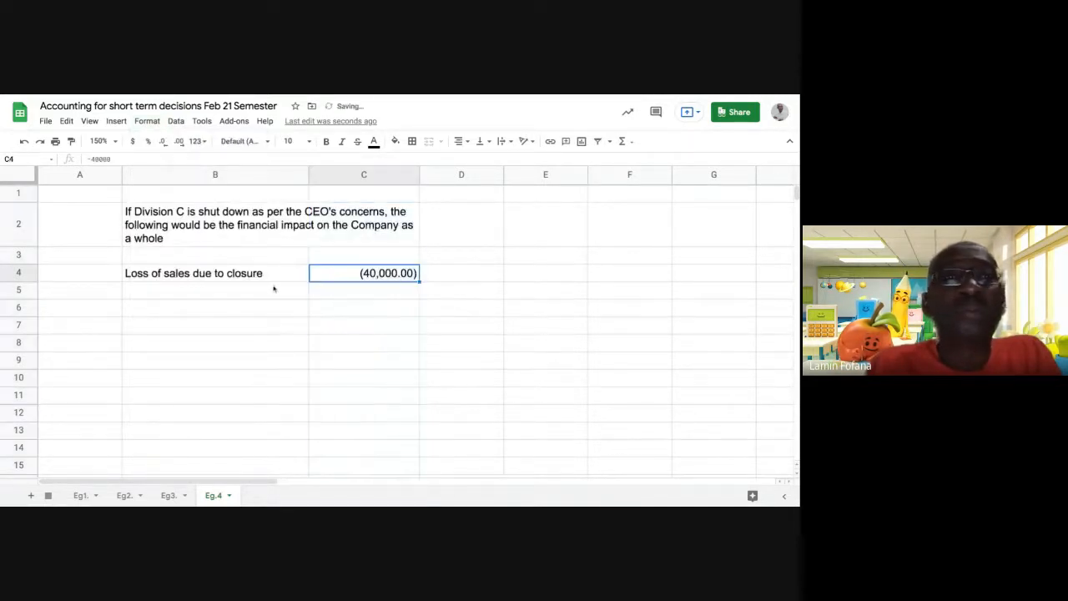
{"action": "left_click", "coordinate": [264, 294]}
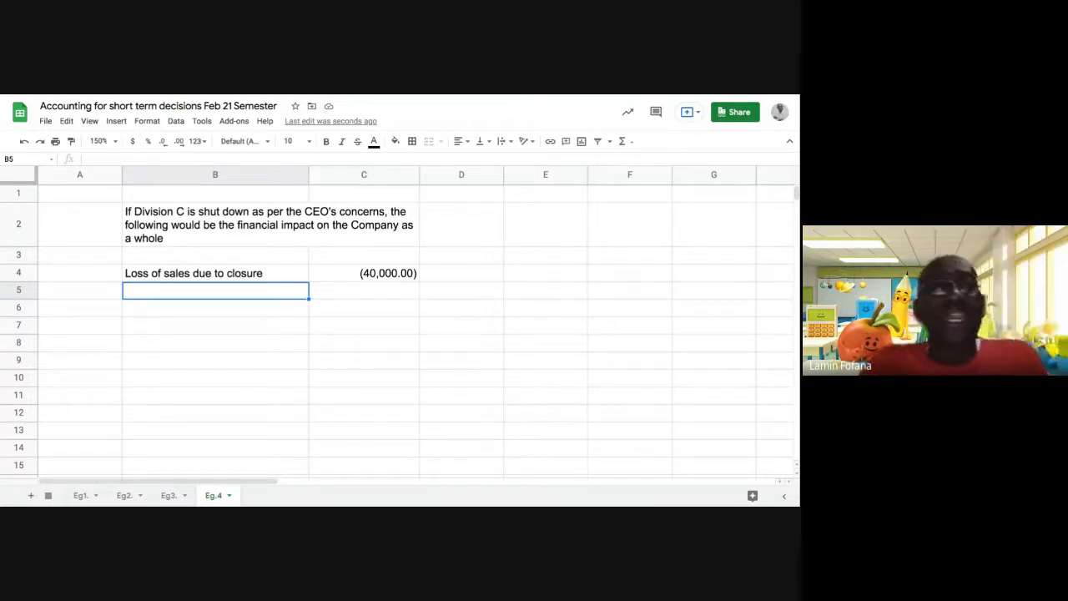
Enter 'Savings of VC' in B5 with 30,000 in C5.
{"action": "type", "text": "Sa"}
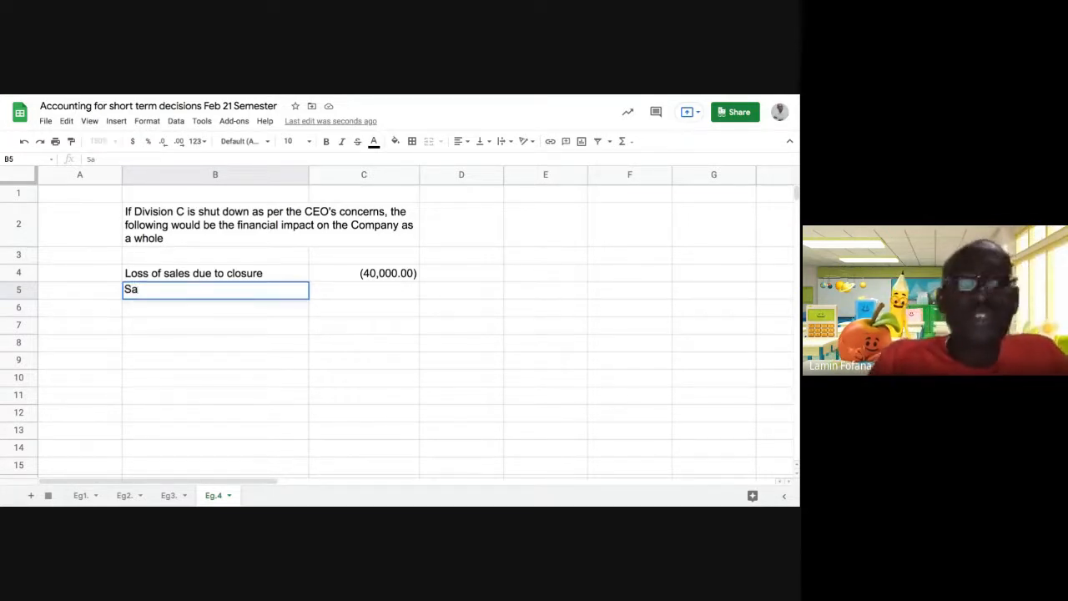
{"action": "type", "text": "ving"}
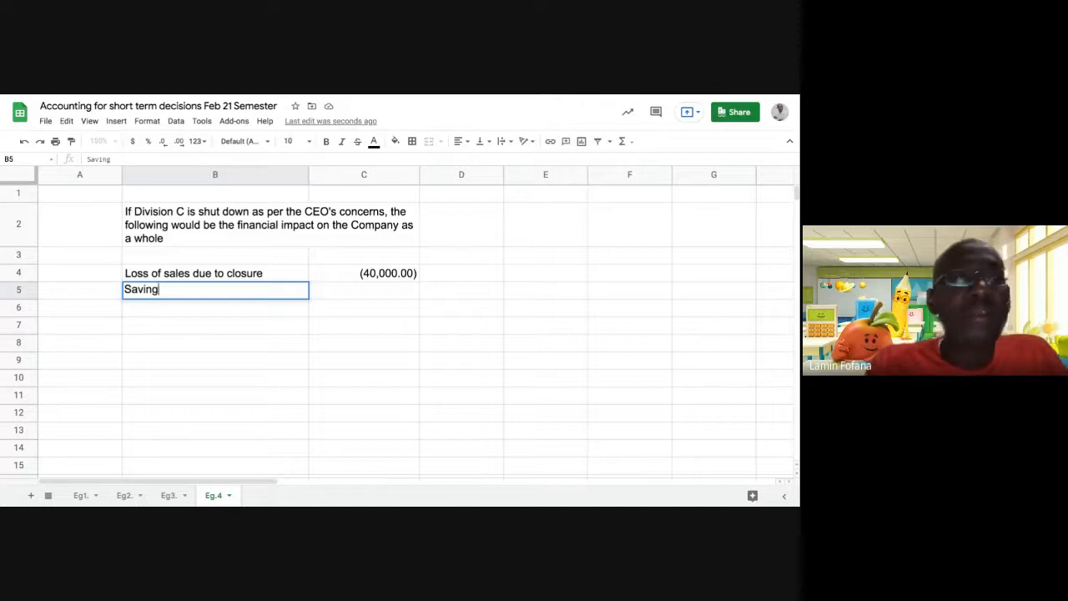
{"action": "type", "text": "s of "}
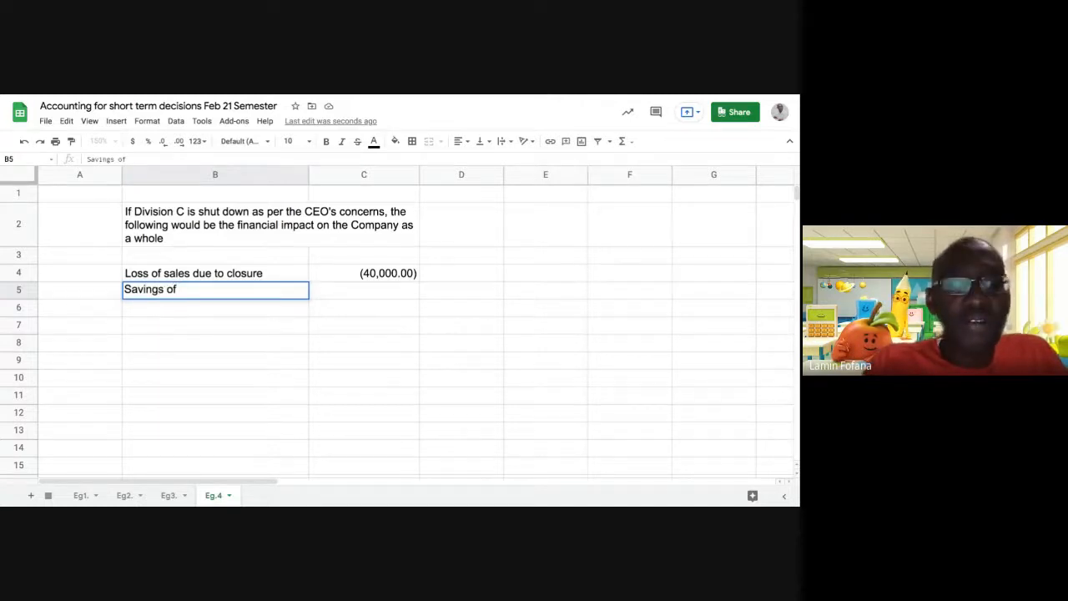
{"action": "type", "text": "VCV"}
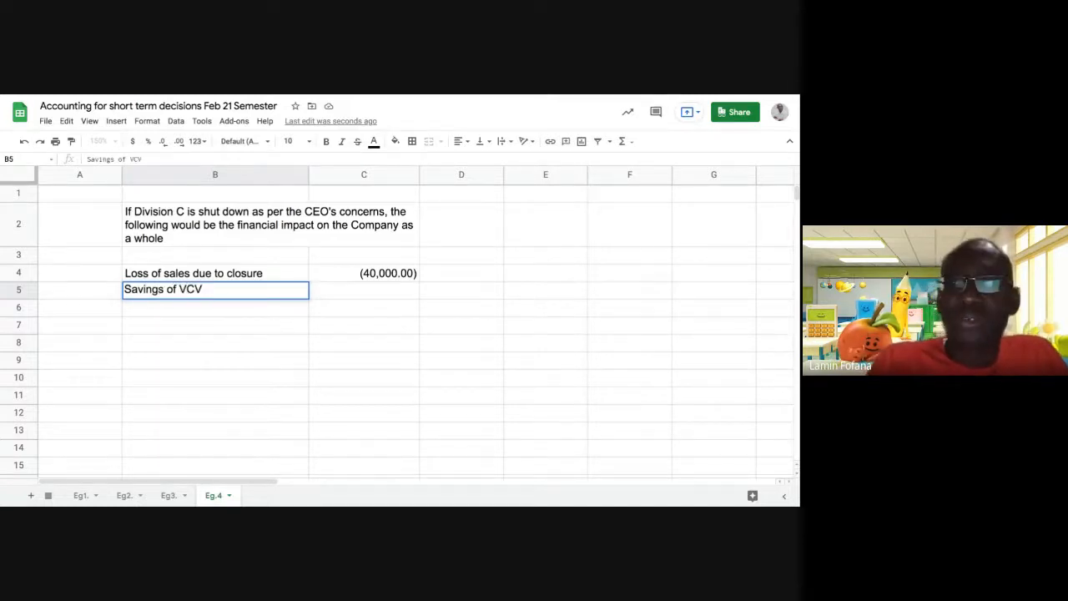
{"action": "key", "text": "BackSpace"}
{"action": "key", "text": "BackSpace"}
{"action": "key", "text": "BackSpace"}
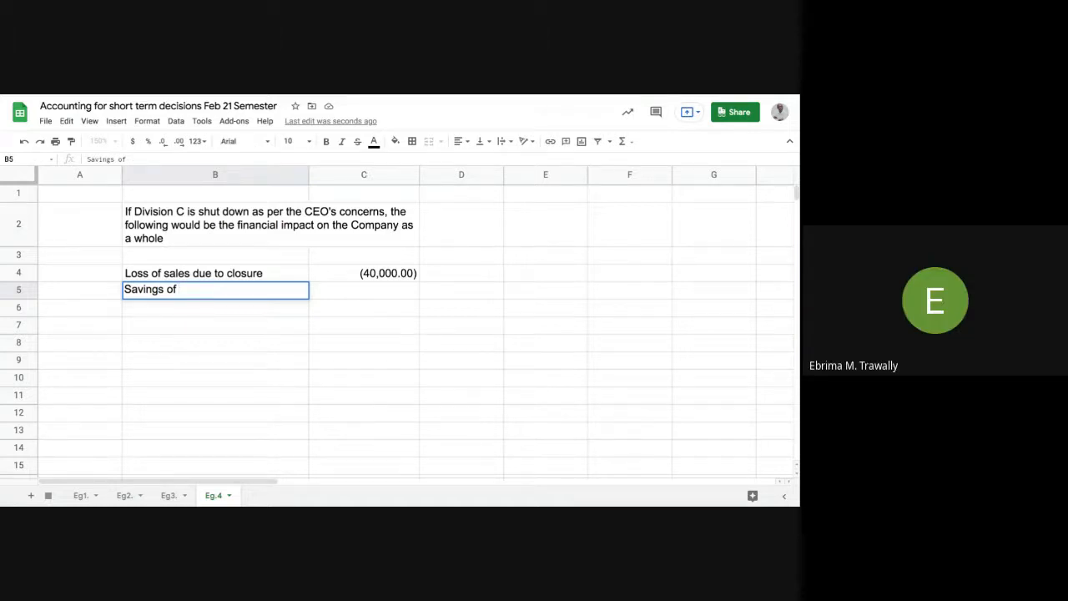
{"action": "type", "text": "VC"}
{"action": "key", "text": "Return"}
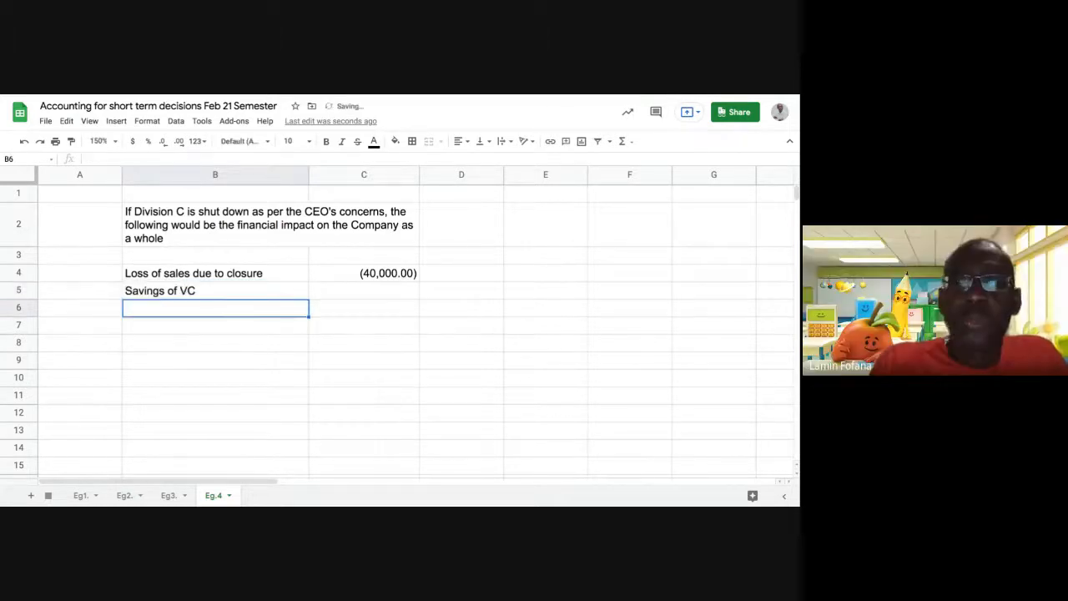
{"action": "left_click", "coordinate": [371, 298]}
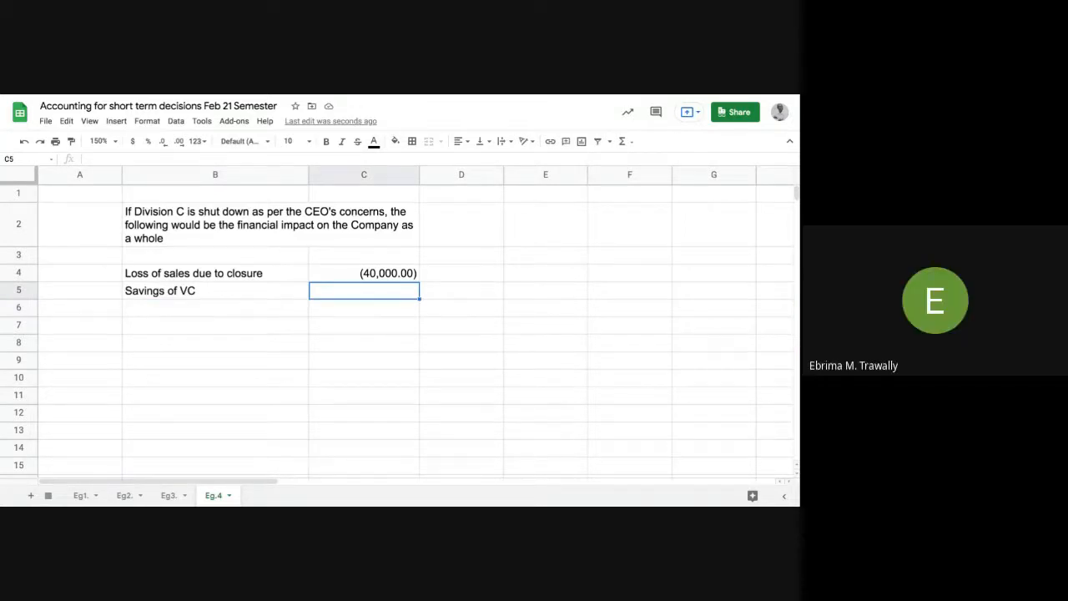
{"action": "type", "text": "30,00"}
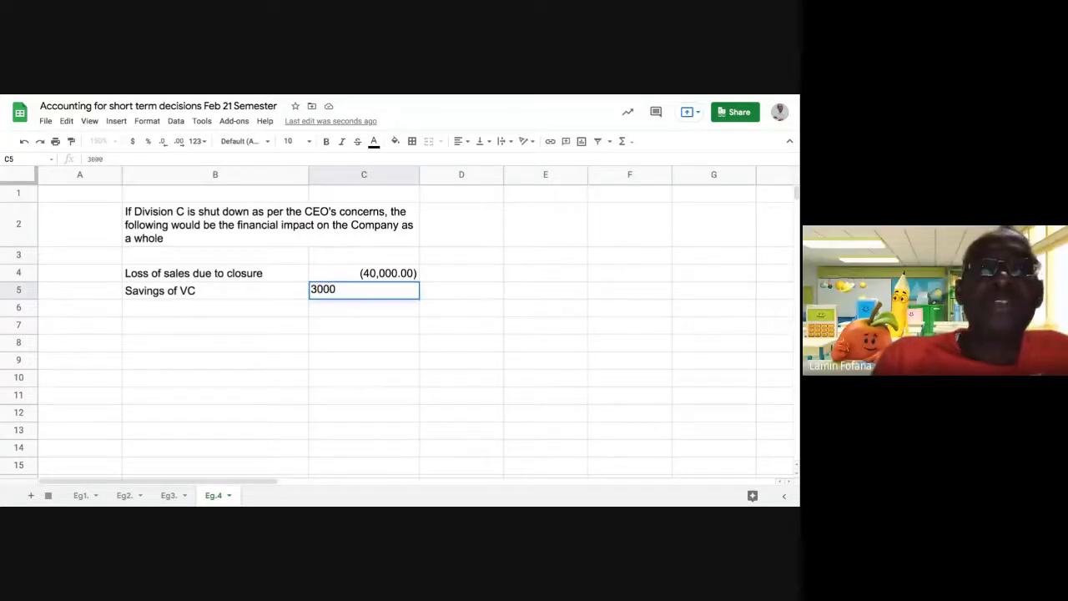
{"action": "type", "text": "0"}
{"action": "key", "text": "Return"}
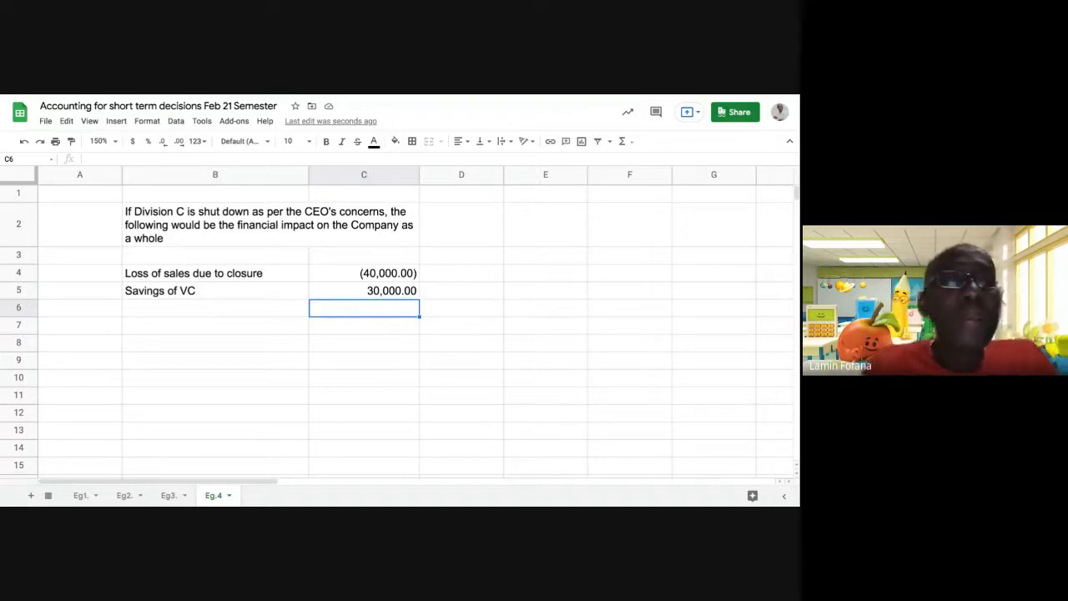
{"action": "left_click", "coordinate": [256, 312]}
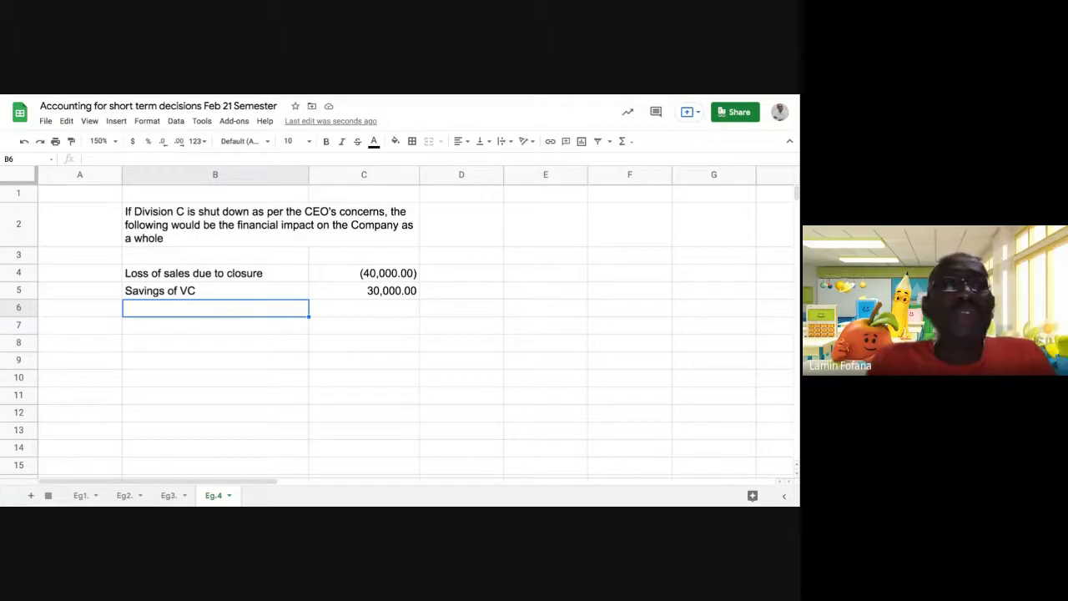
Label B6 'Fall in contribution'.
{"action": "left_click", "coordinate": [349, 276]}
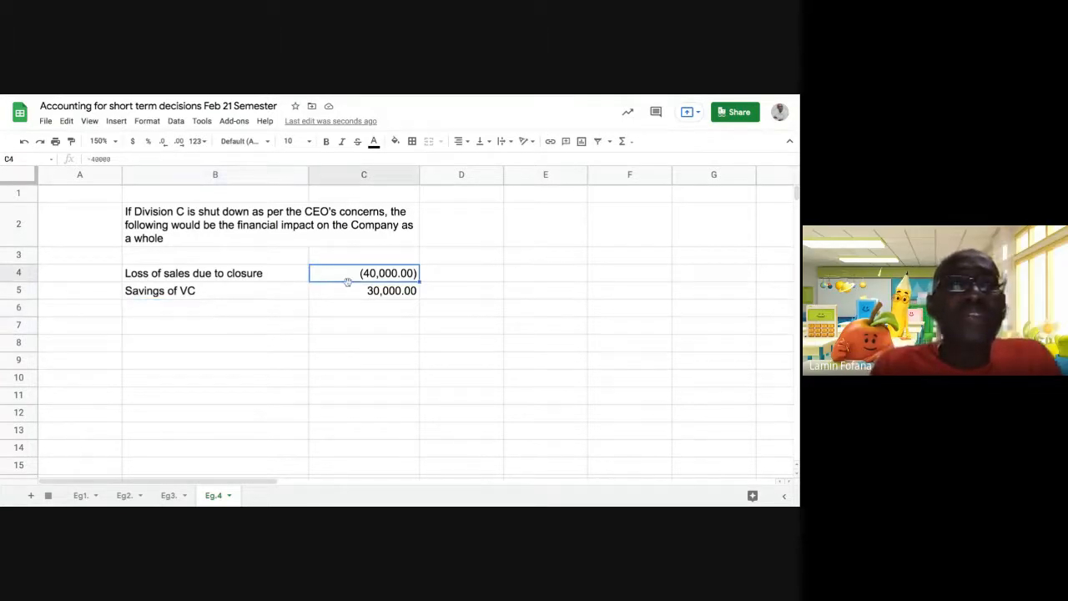
{"action": "left_click", "coordinate": [343, 295]}
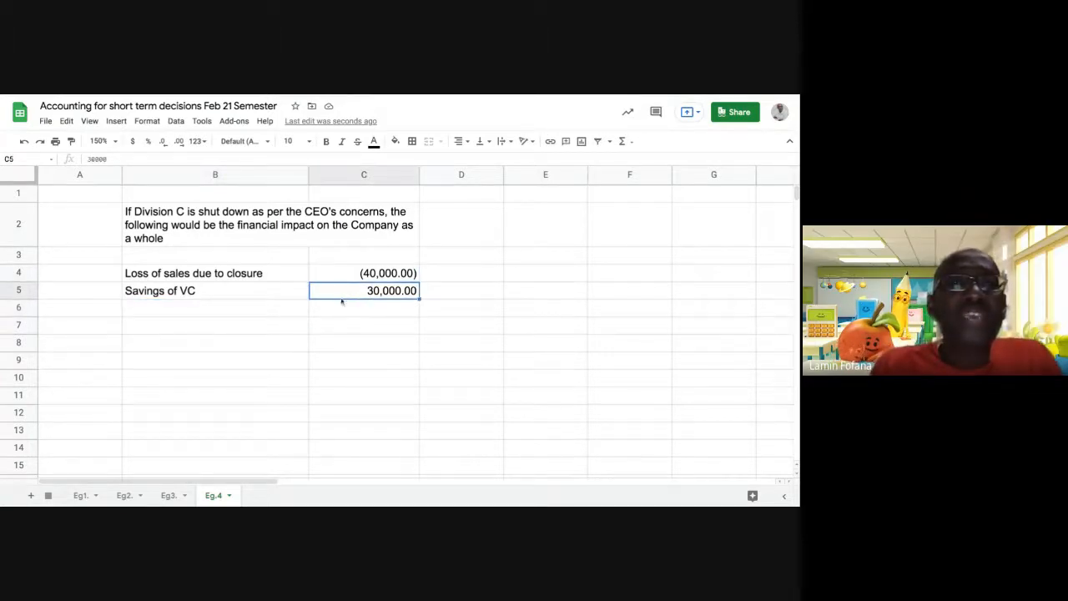
{"action": "left_click", "coordinate": [248, 313]}
{"action": "type", "text": "F"}
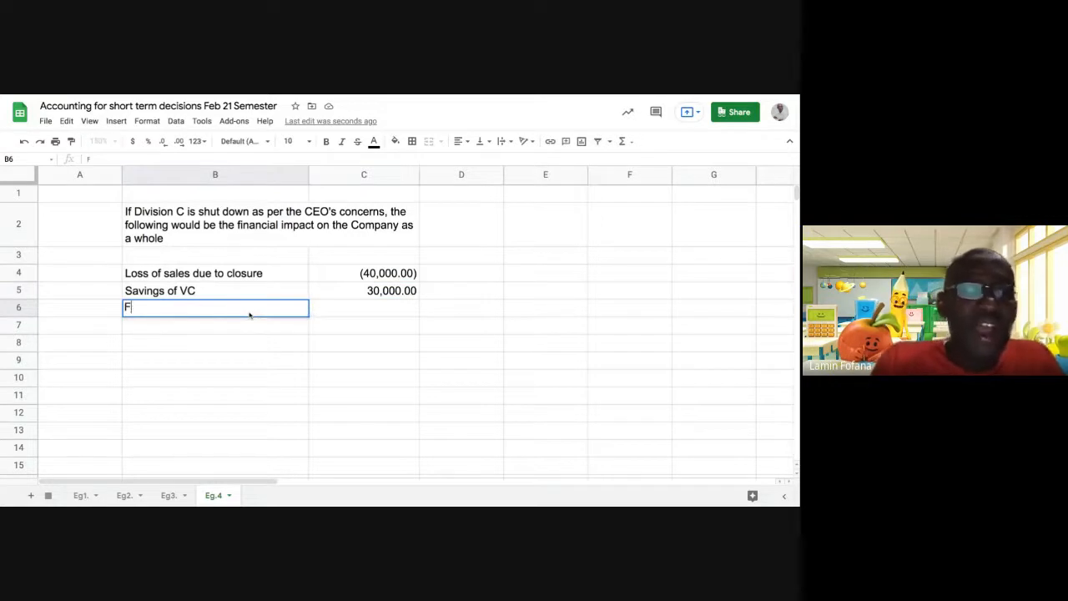
{"action": "type", "text": "all in"}
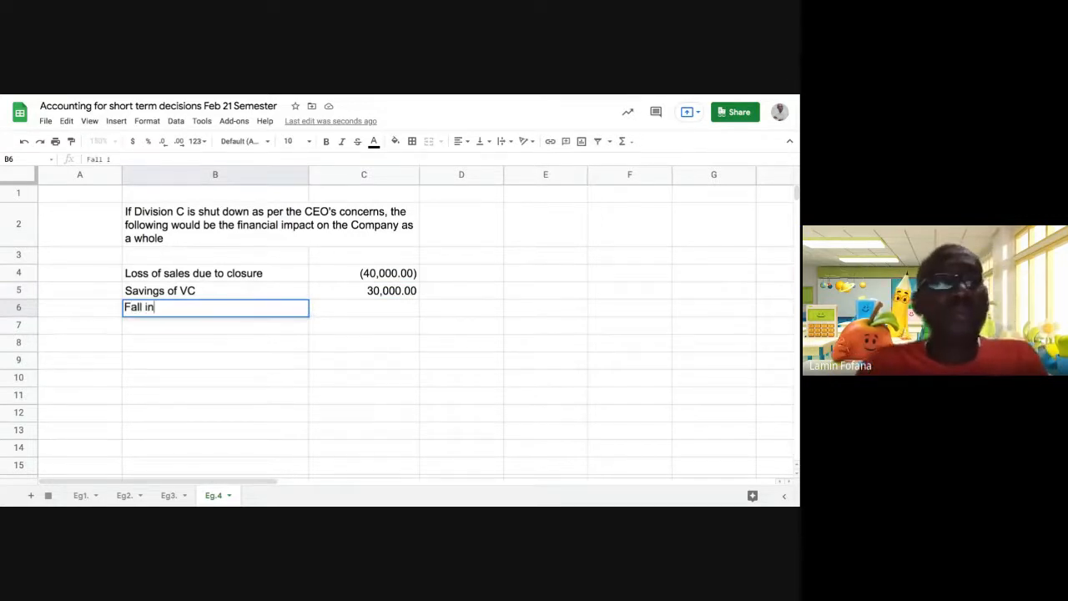
{"action": "type", "text": " contri"}
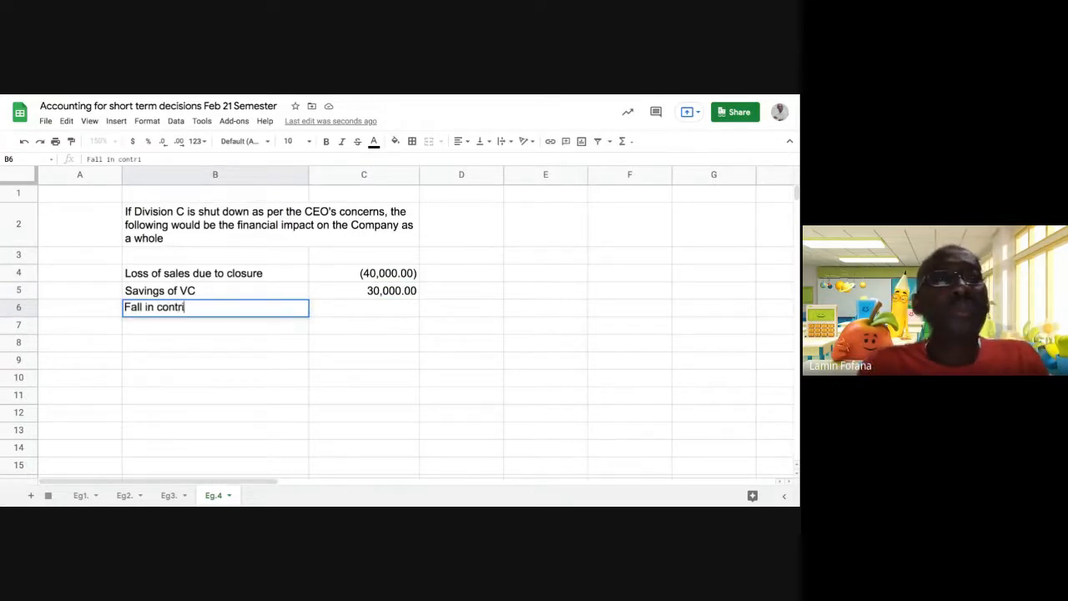
{"action": "type", "text": "bution"}
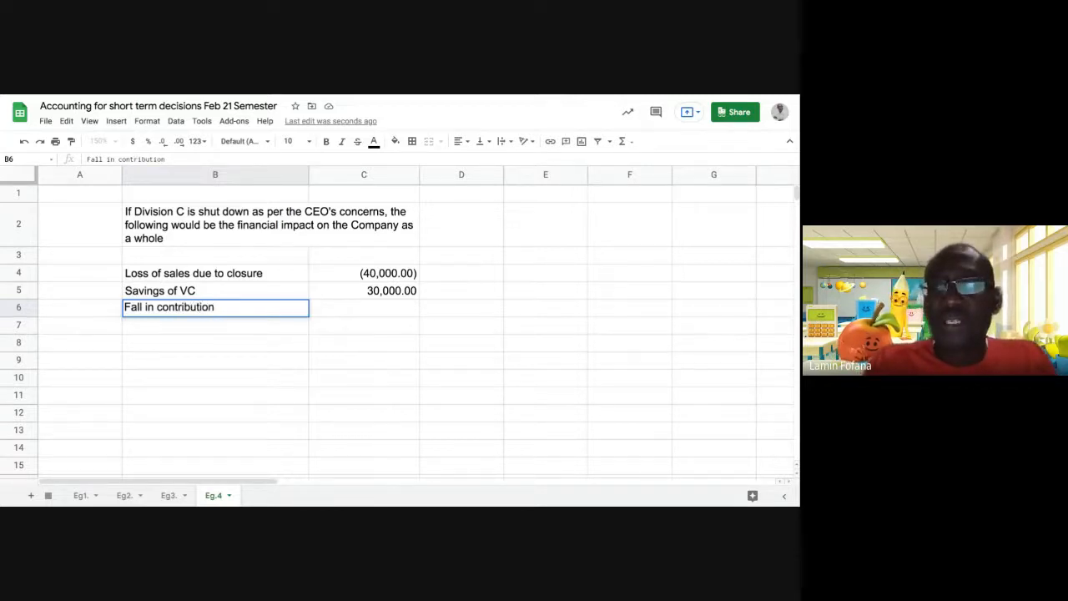
{"action": "key", "text": "Tab"}
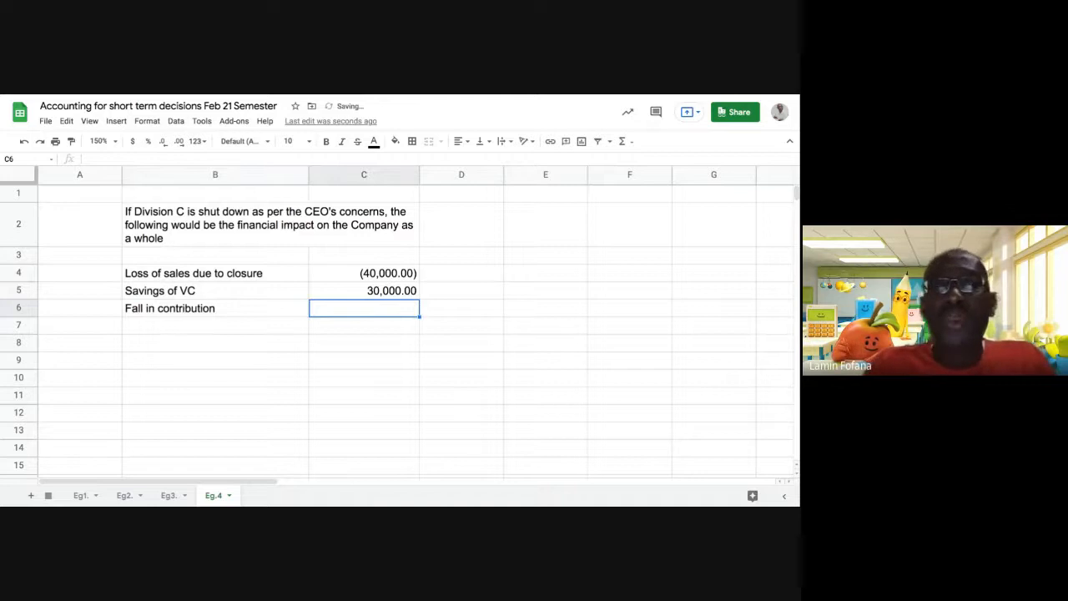
Enter =C4+C5 in C6 so it shows the (10,000.00) fall.
{"action": "type", "text": "="}
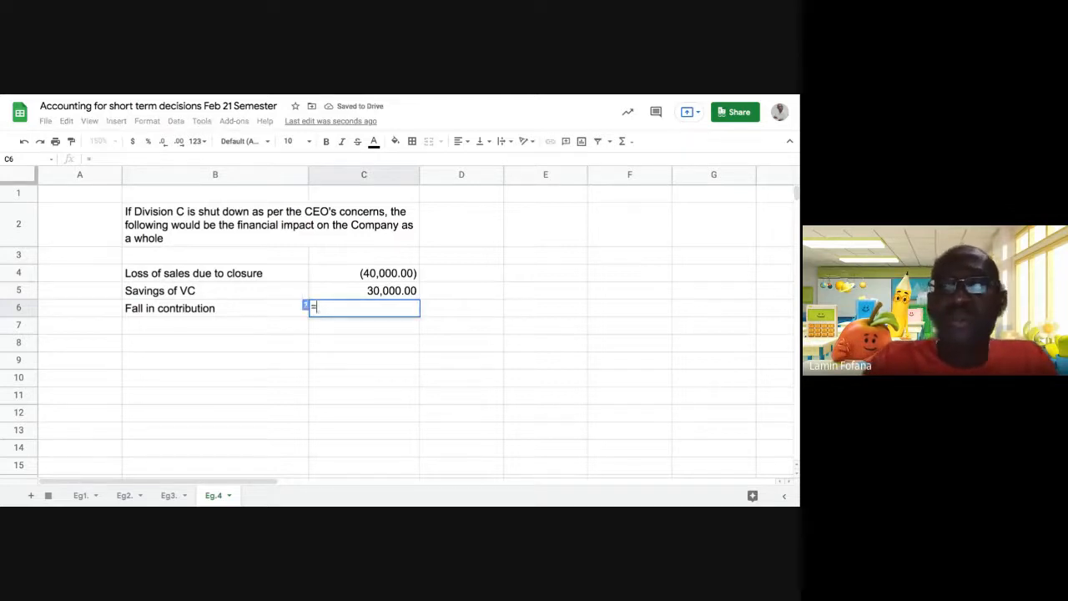
{"action": "left_click", "coordinate": [341, 278]}
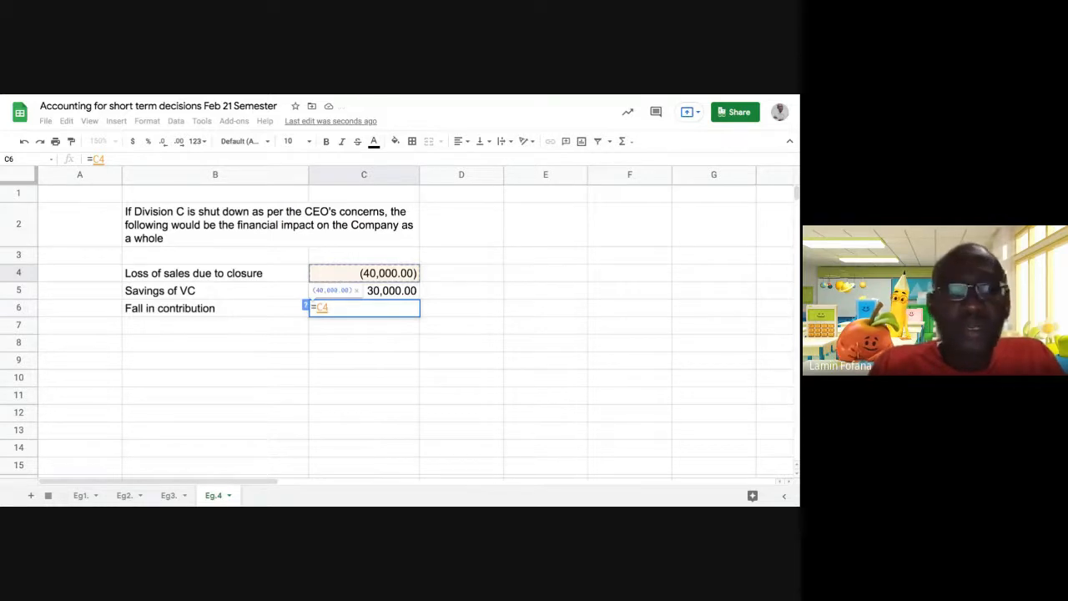
{"action": "type", "text": "+"}
{"action": "left_click", "coordinate": [346, 292]}
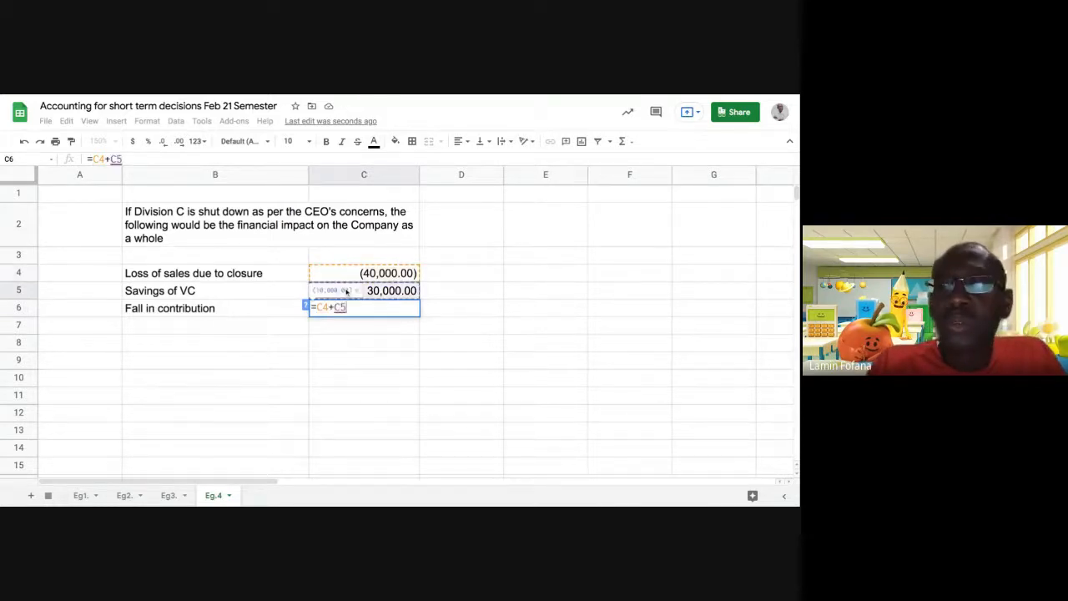
{"action": "key", "text": "Return"}
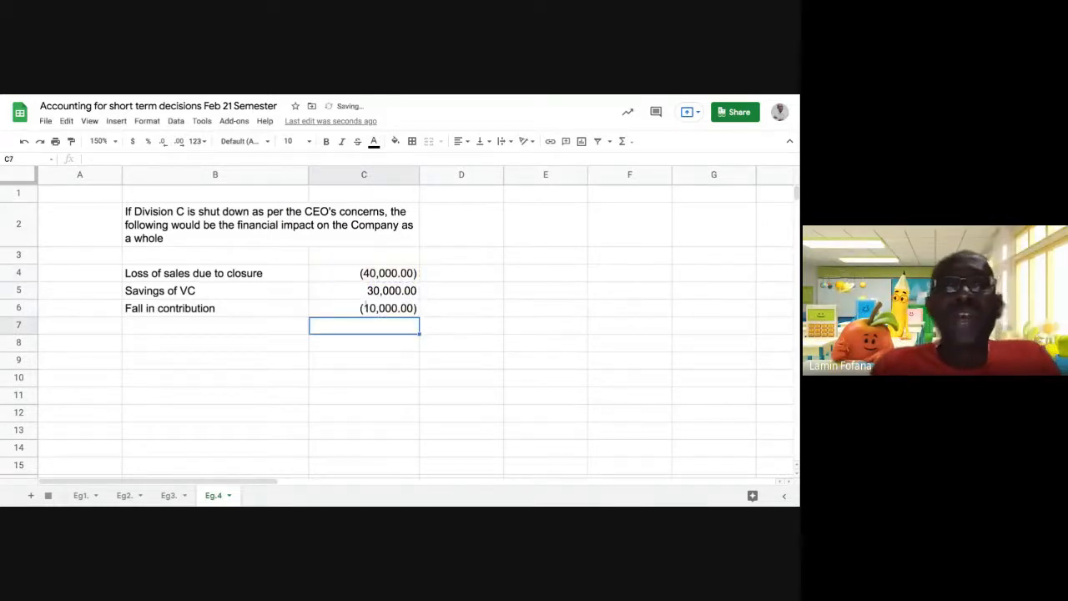
{"action": "left_click", "coordinate": [362, 381]}
{"action": "left_click", "coordinate": [344, 310]}
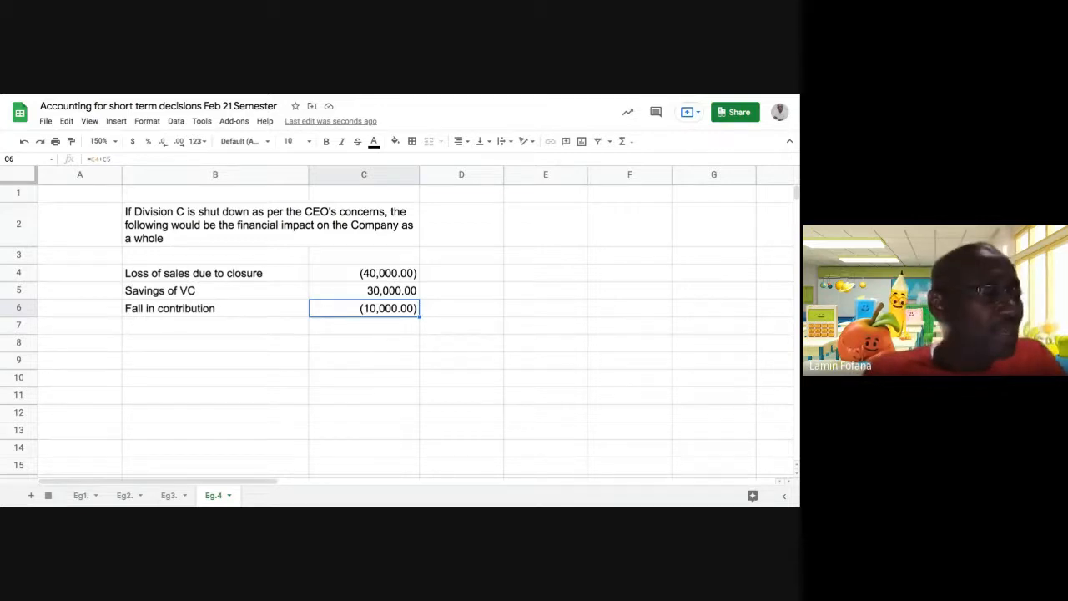
Label B7 'Relevant FC' and enter =20000*.4 in C7, giving 8,000.00.
{"action": "left_click", "coordinate": [243, 329]}
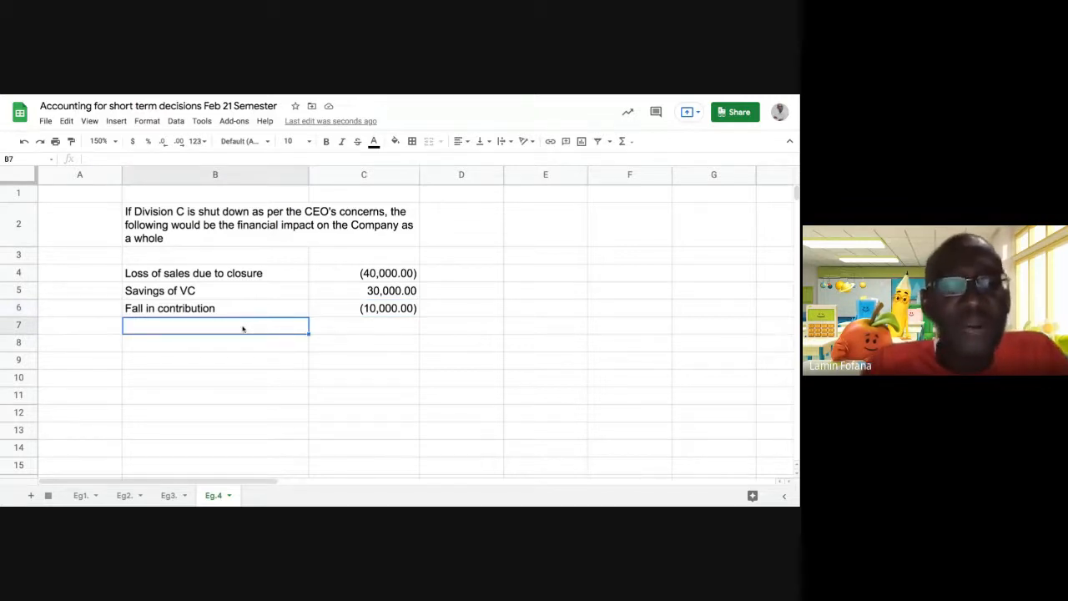
{"action": "type", "text": "Re"}
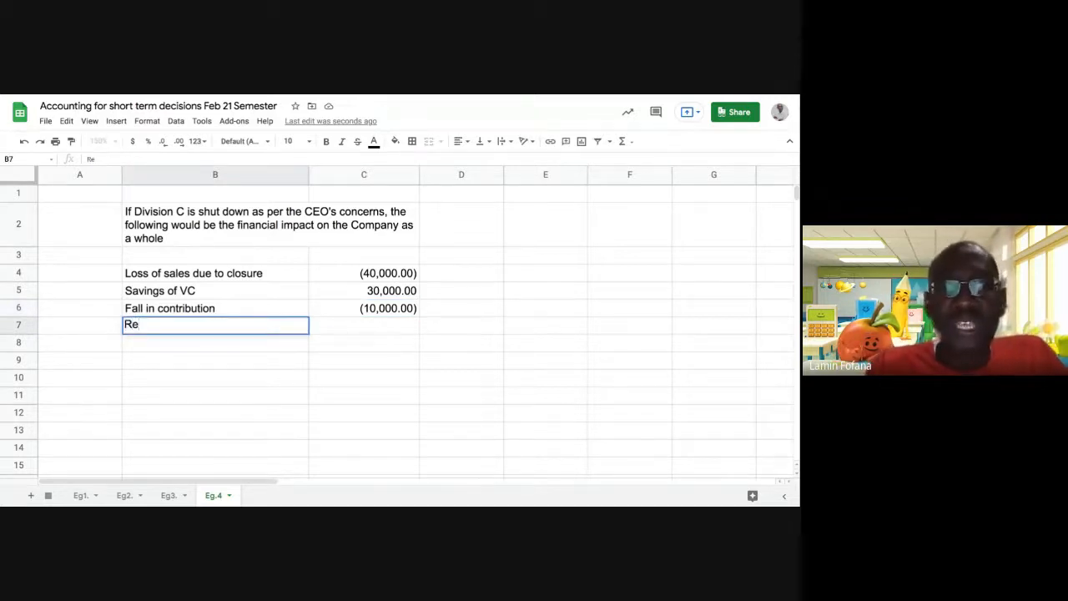
{"action": "type", "text": "len"}
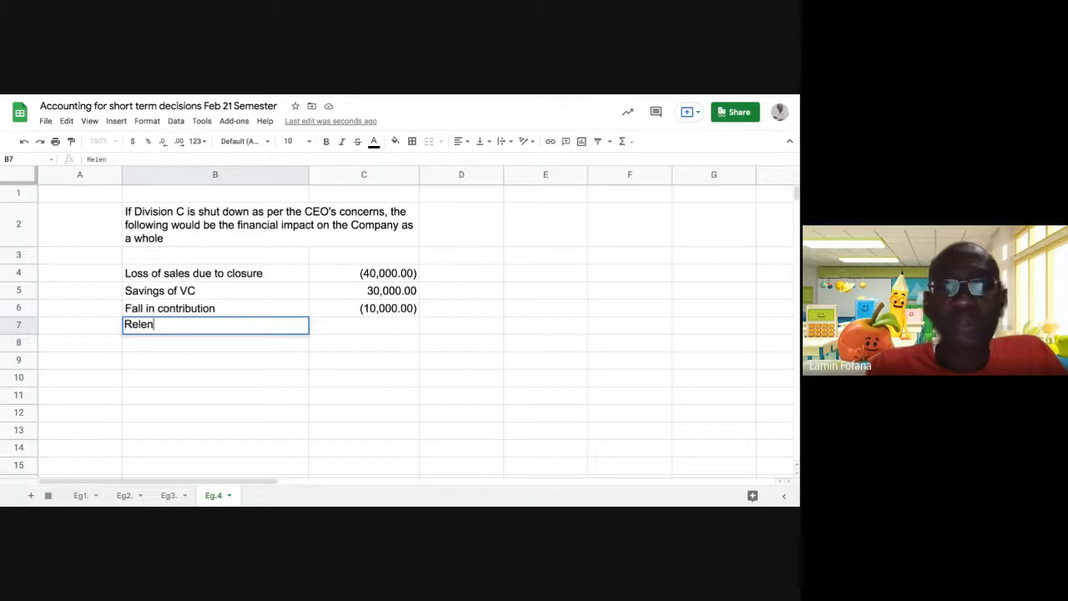
{"action": "key", "text": "BackSpace"}
{"action": "type", "text": "va"}
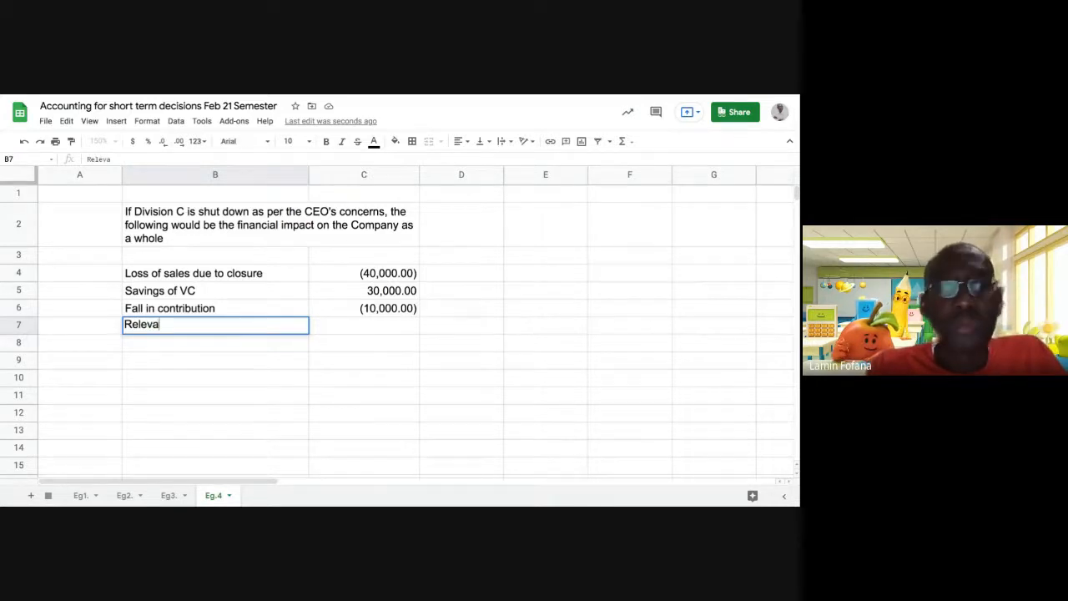
{"action": "type", "text": "nt FC"}
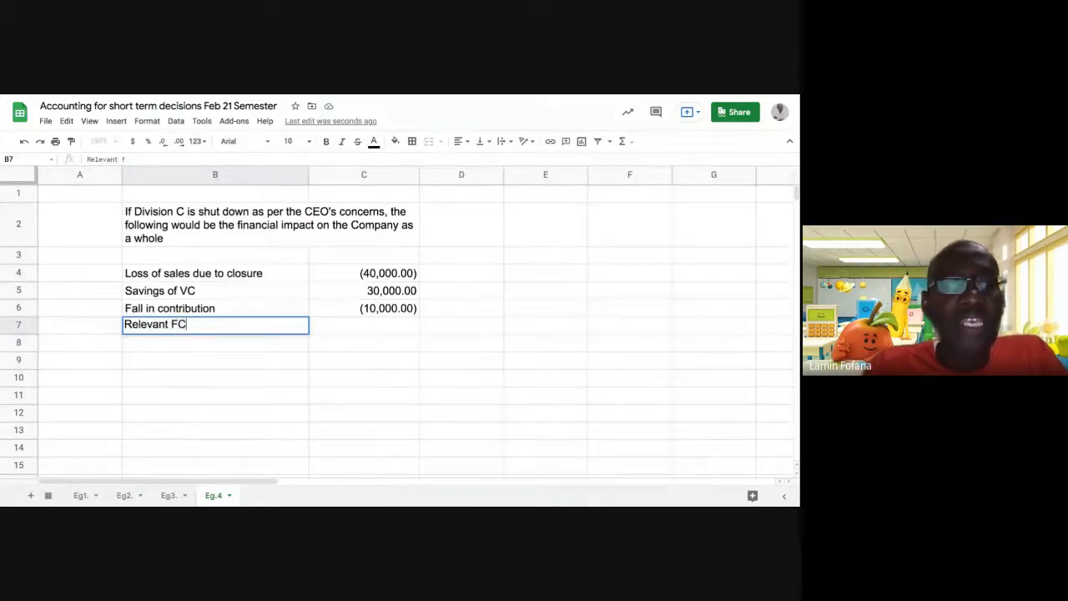
{"action": "key", "text": "Tab"}
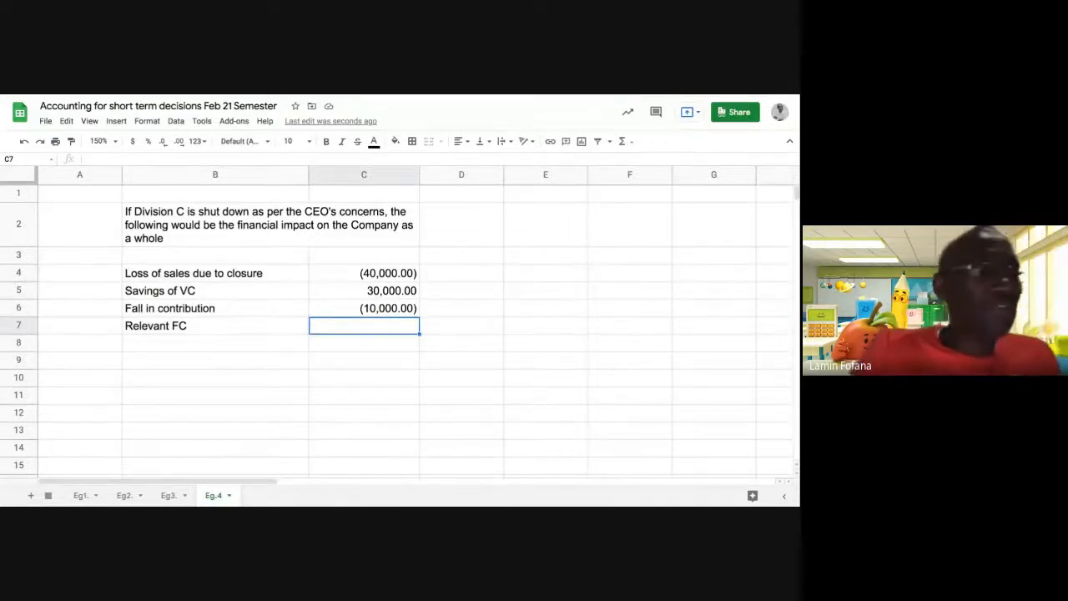
{"action": "type", "text": "="}
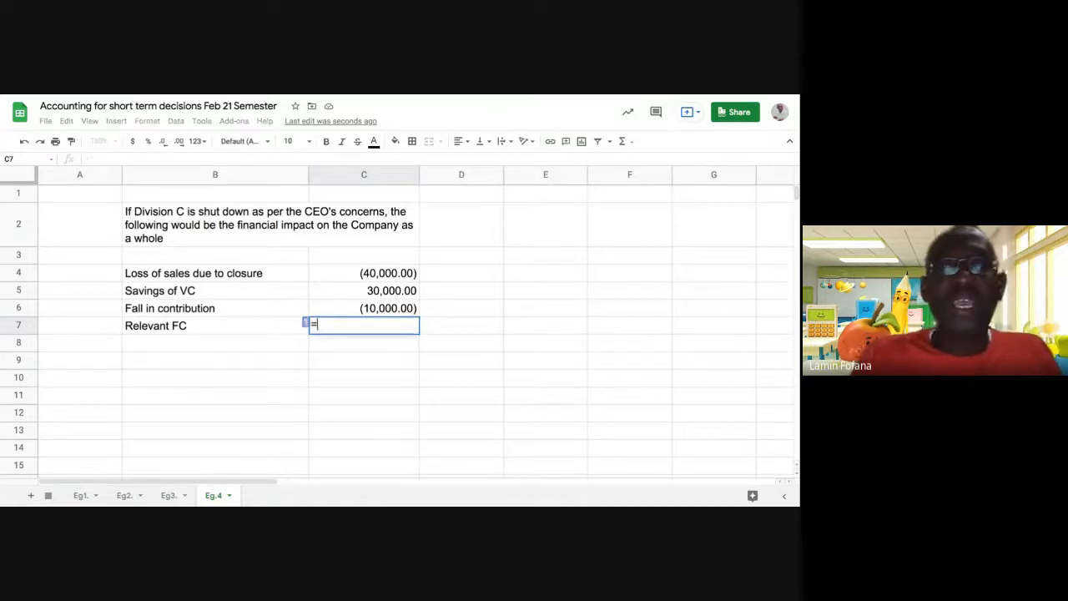
{"action": "type", "text": "20000"}
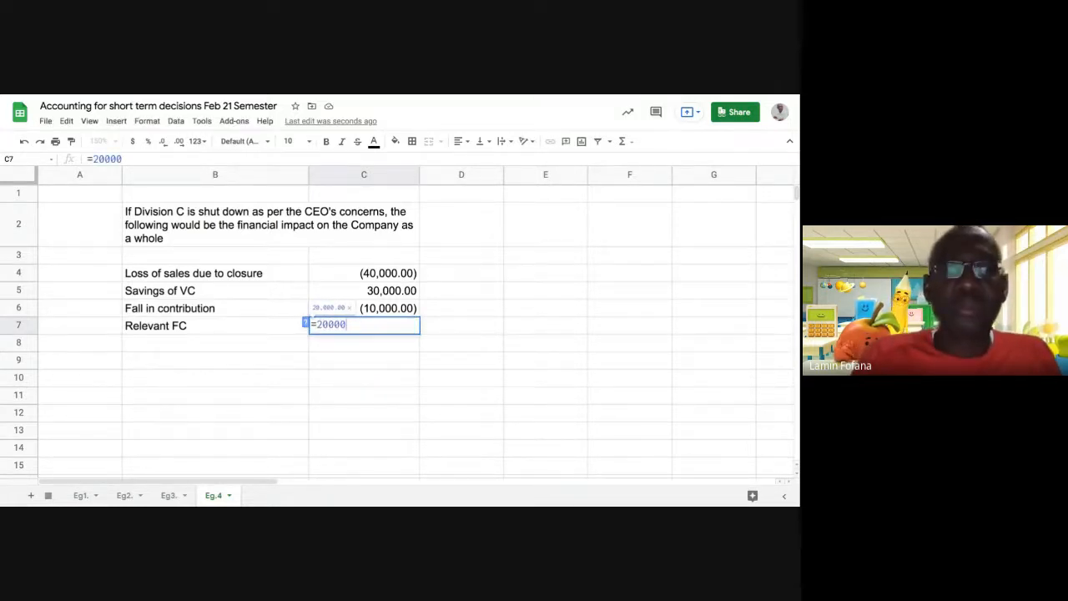
{"action": "type", "text": "*."}
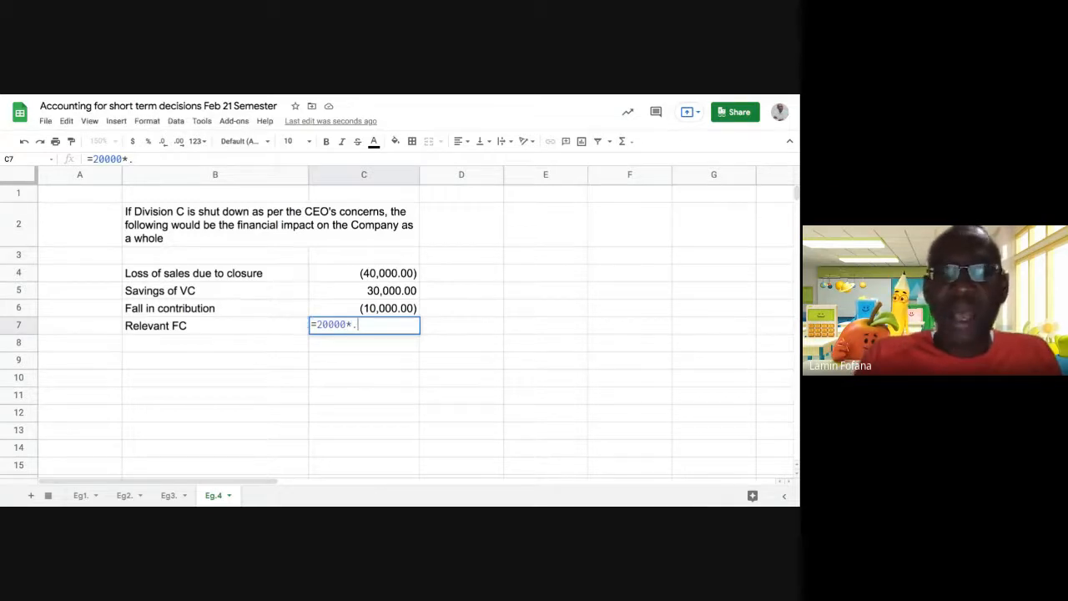
{"action": "type", "text": "4"}
{"action": "key", "text": "Return"}
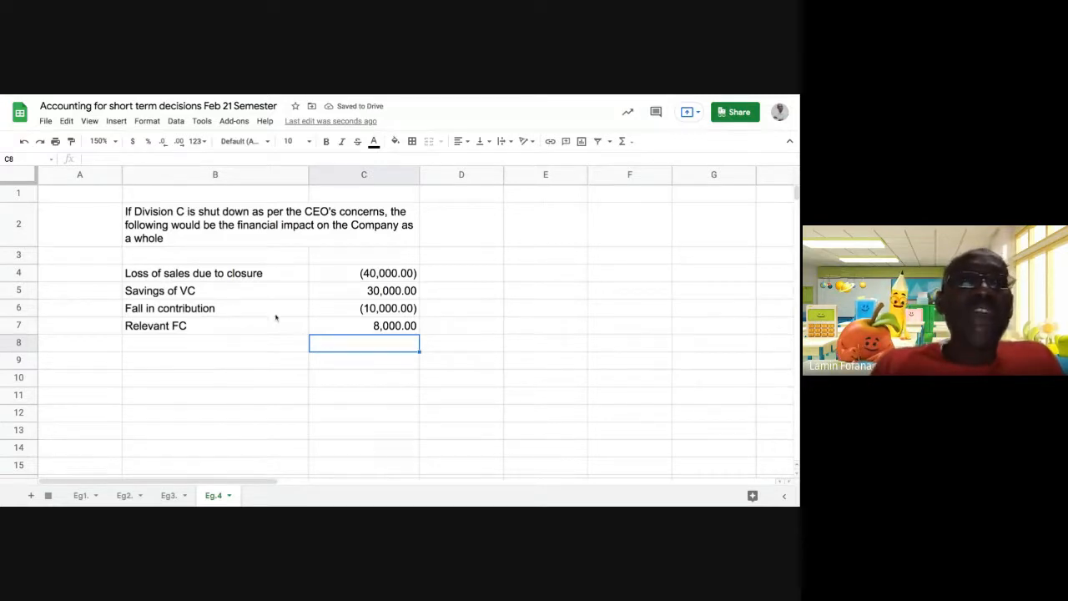
Change the B7 label to 'Relevant FC savings' and review the C6 and C7 formulas.
{"action": "left_click", "coordinate": [346, 307]}
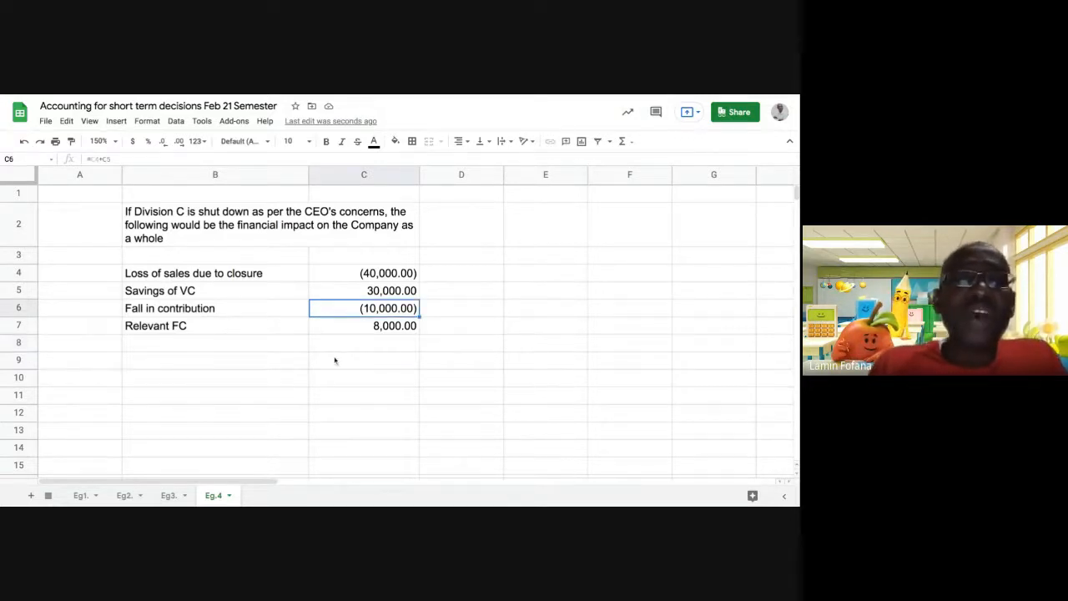
{"action": "left_click", "coordinate": [189, 331]}
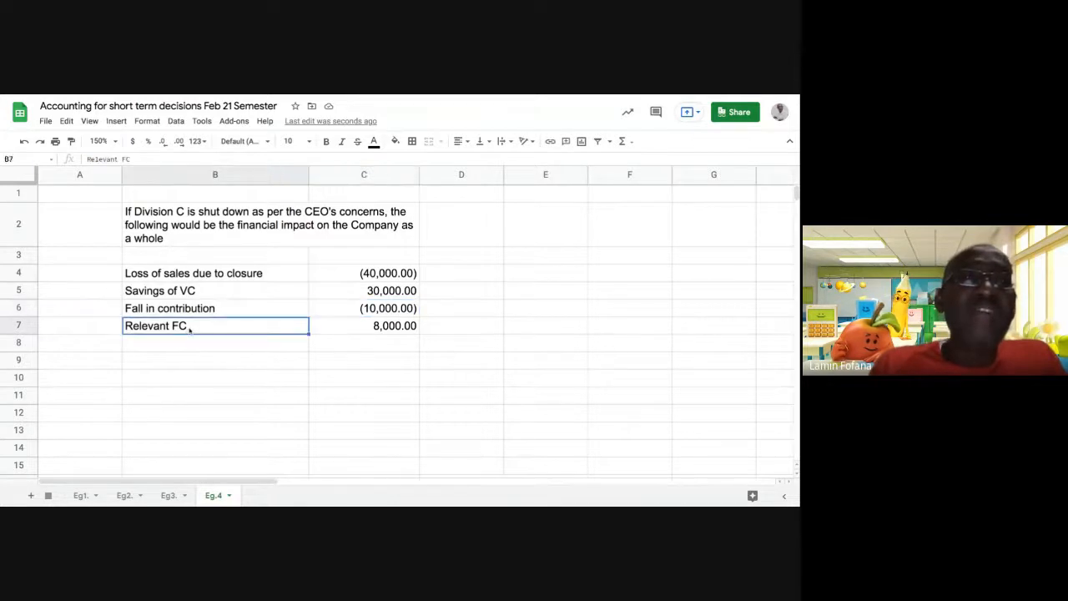
{"action": "key", "text": "Return"}
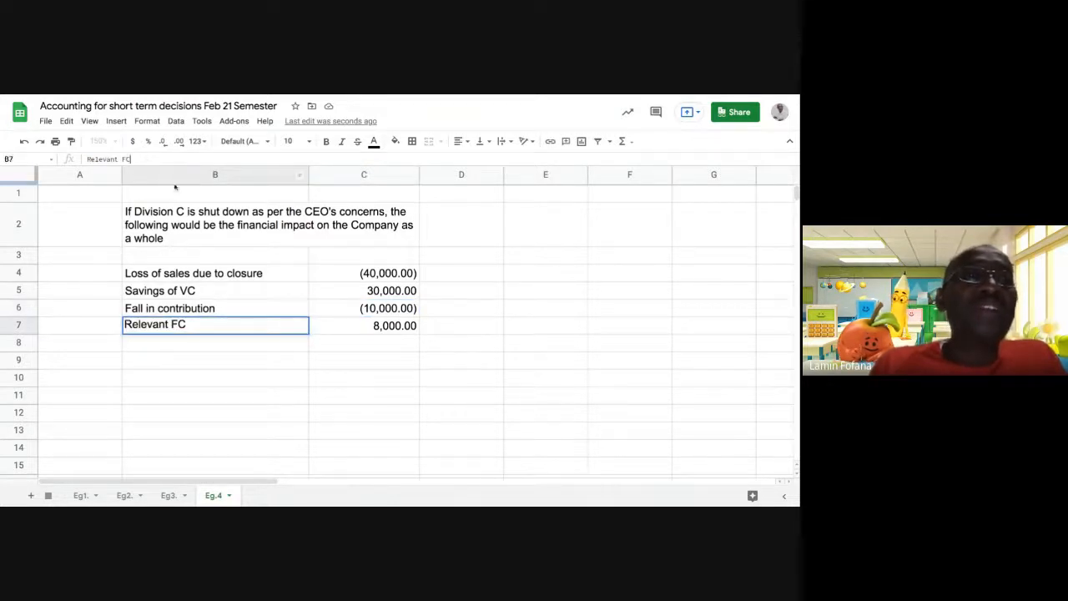
{"action": "type", "text": "sa"}
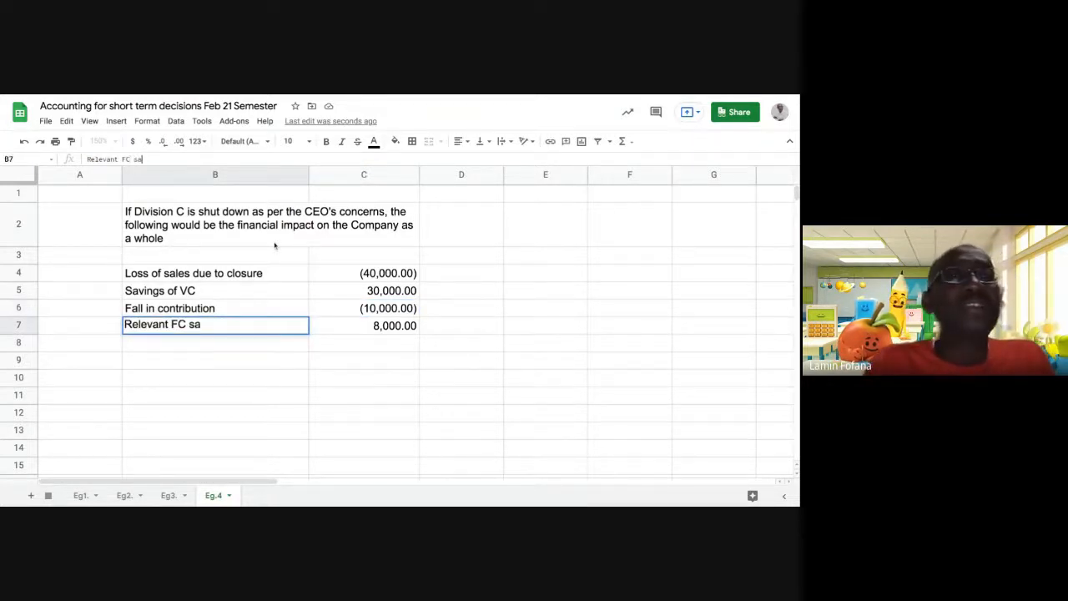
{"action": "type", "text": "vibg"}
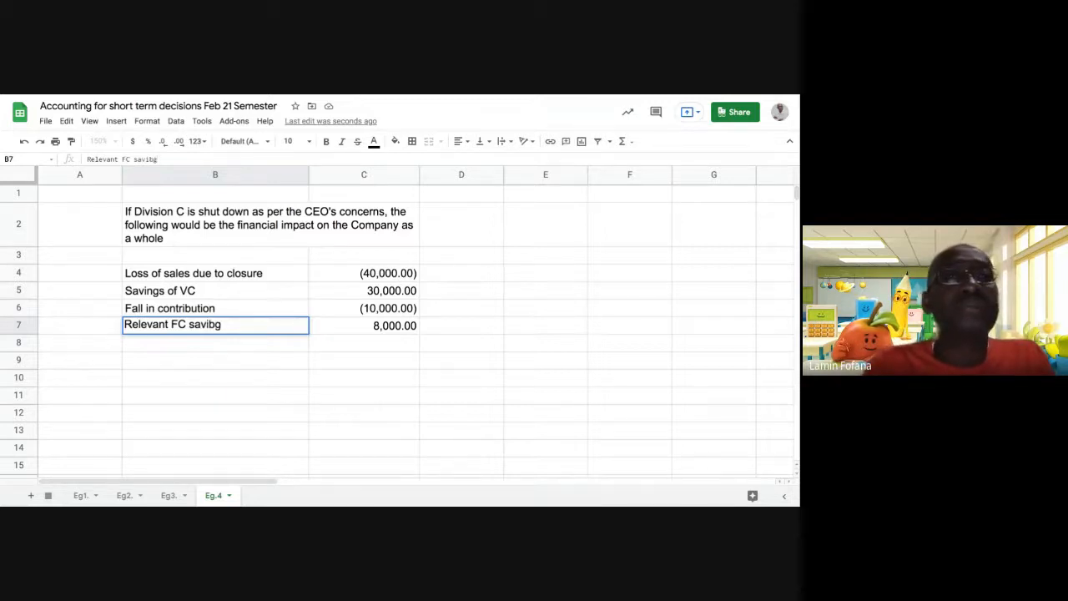
{"action": "key", "text": "BackSpace"}
{"action": "key", "text": "BackSpace"}
{"action": "type", "text": "ngs"}
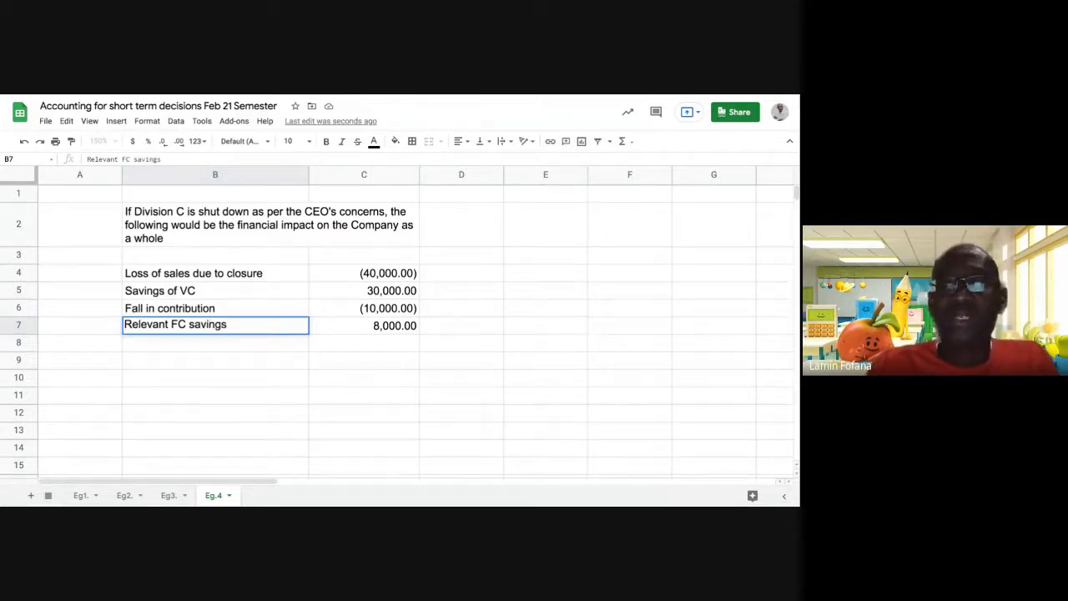
{"action": "key", "text": "Return"}
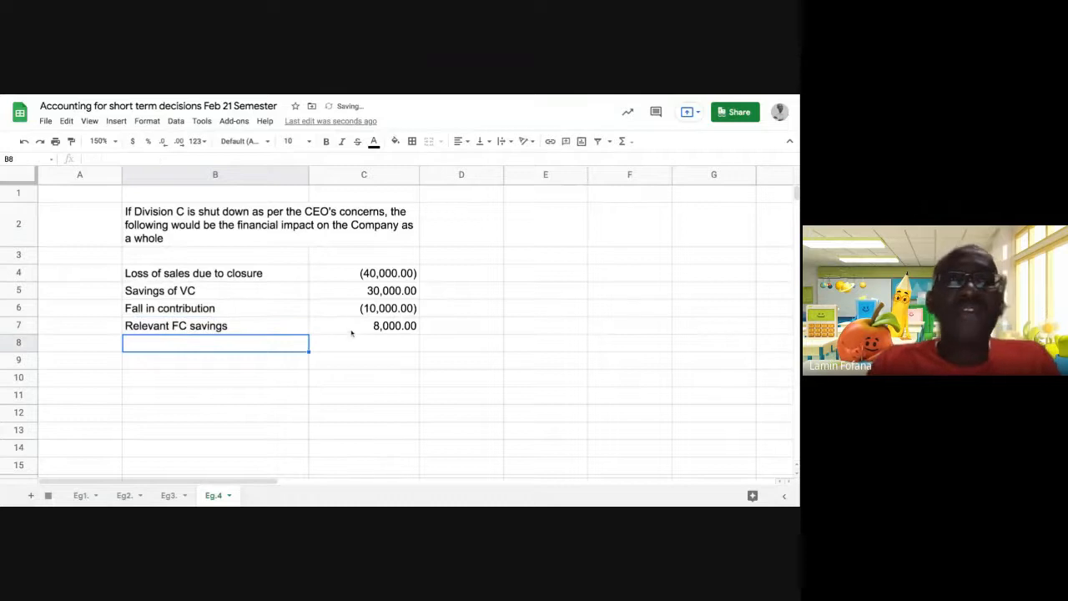
{"action": "left_click", "coordinate": [352, 331]}
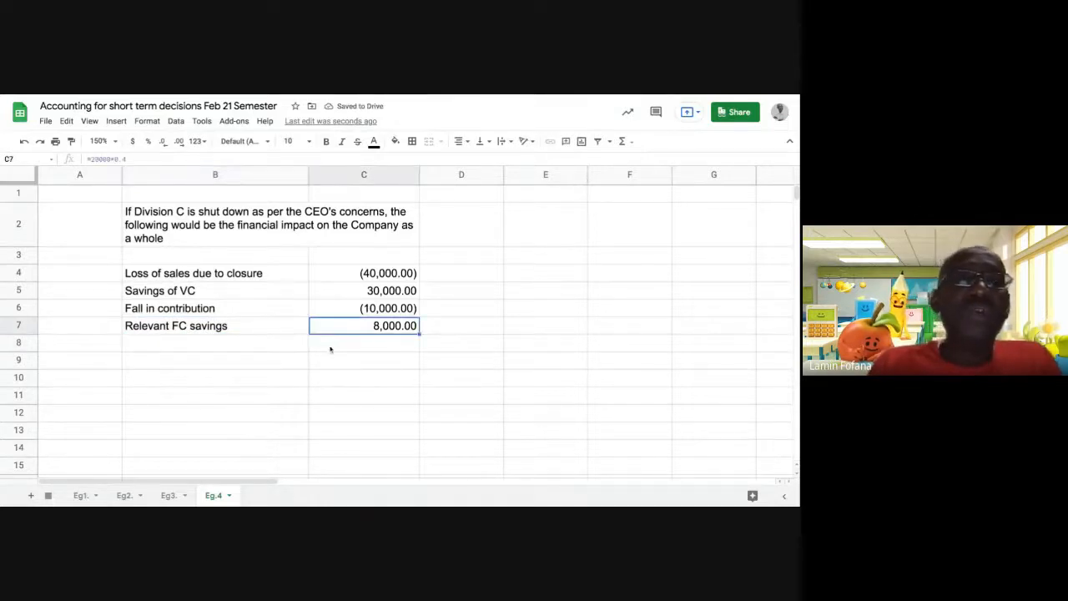
{"action": "left_click", "coordinate": [351, 313]}
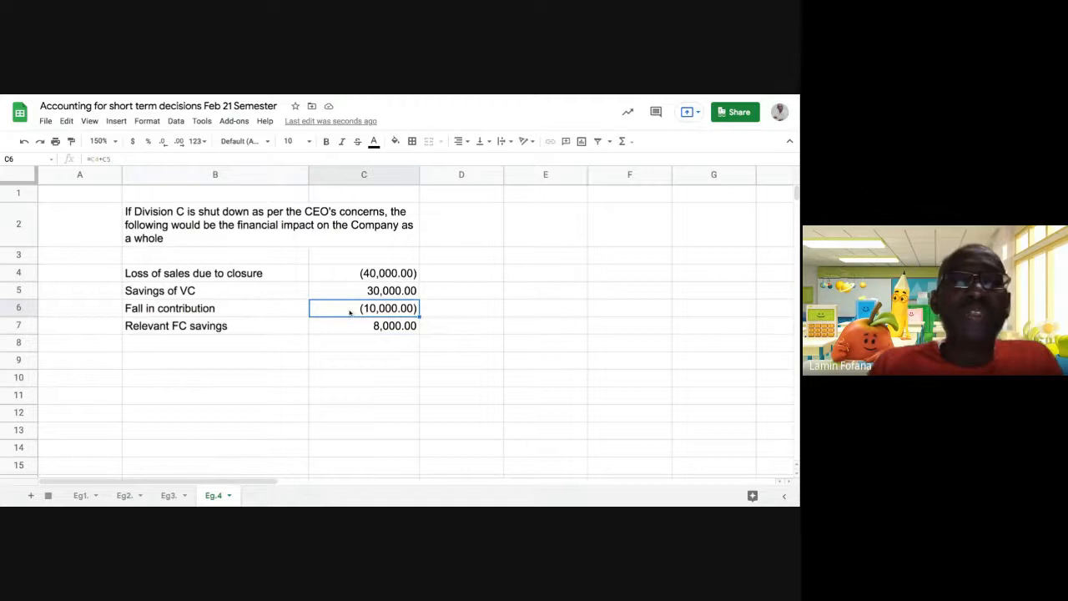
{"action": "left_click", "coordinate": [349, 329]}
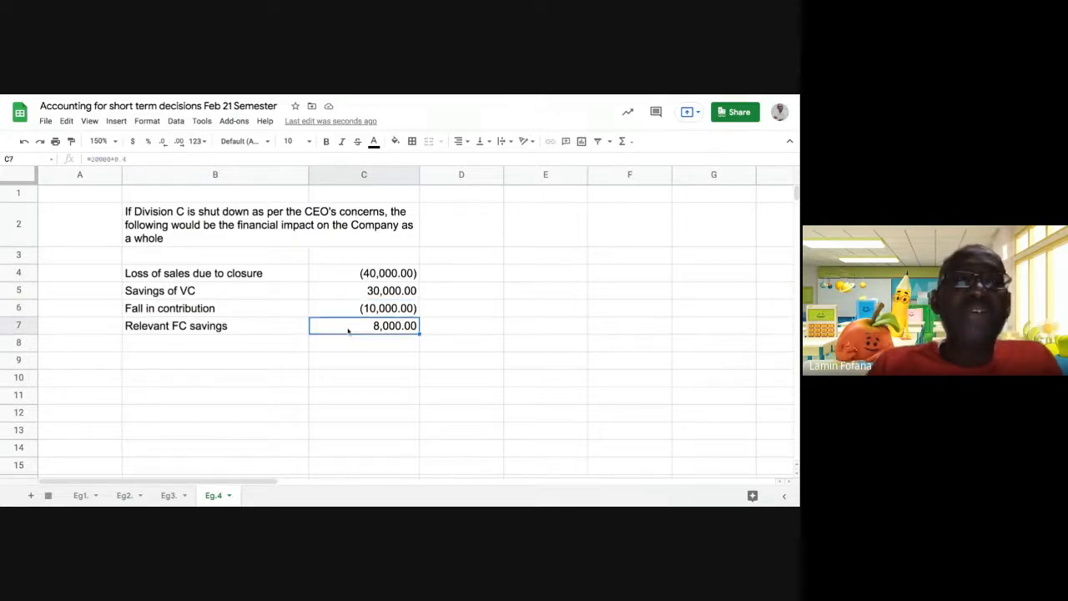
{"action": "left_click", "coordinate": [251, 349]}
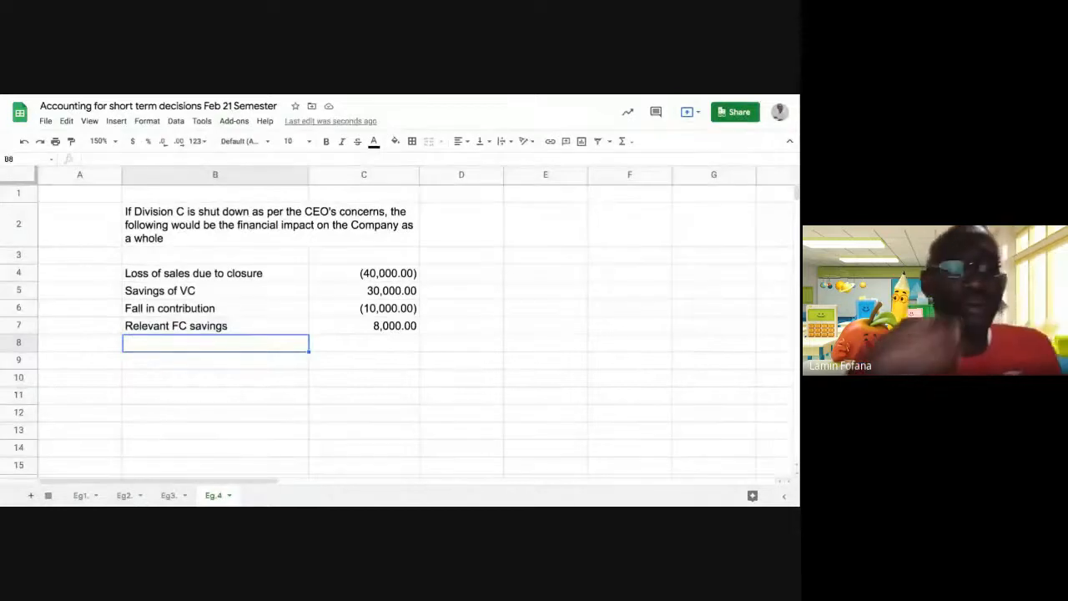
Label row 8 'Fall in the Company's profit'.
{"action": "type", "text": "Fal"}
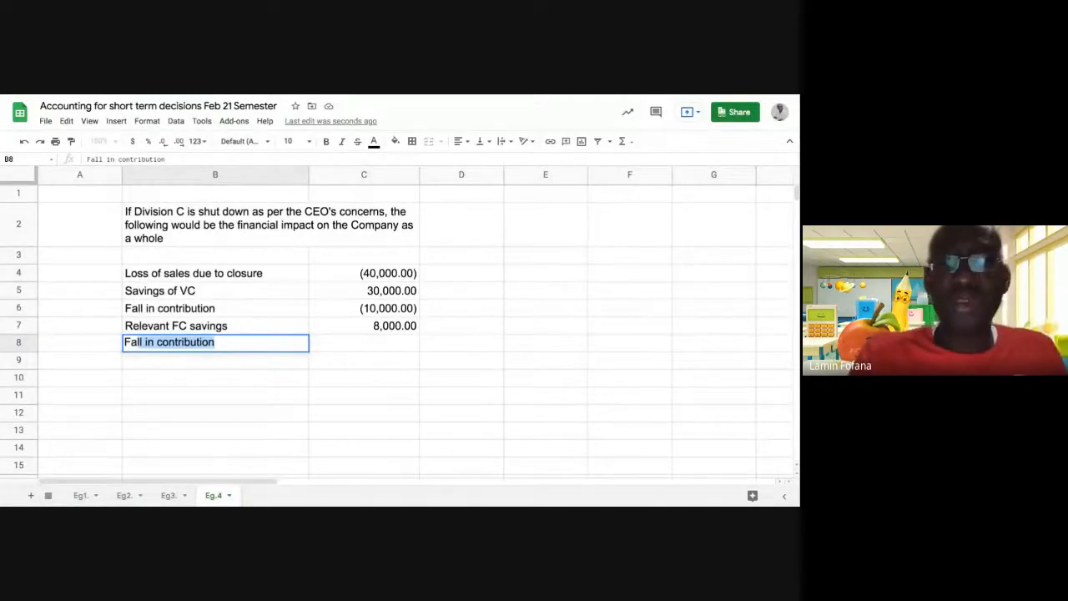
{"action": "type", "text": "l"}
{"action": "type", "text": " in "}
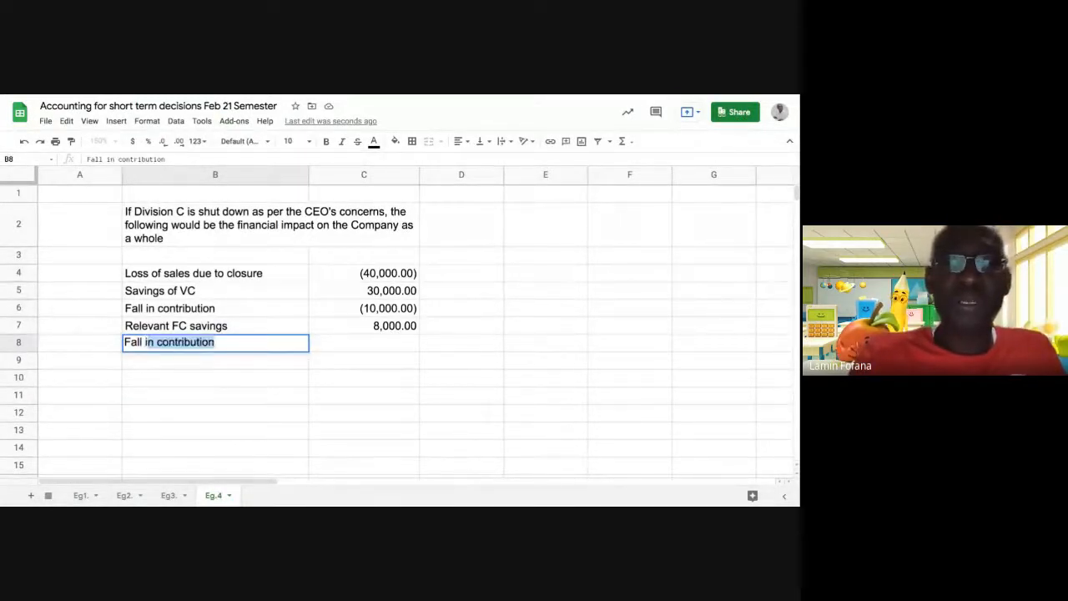
{"action": "type", "text": "the"}
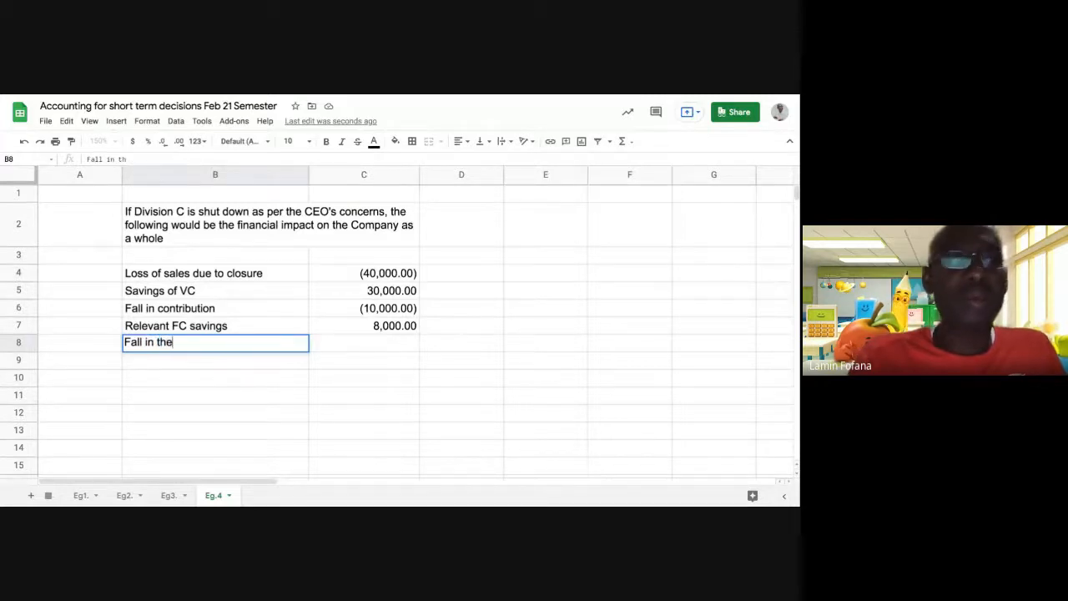
{"action": "type", "text": " Con"}
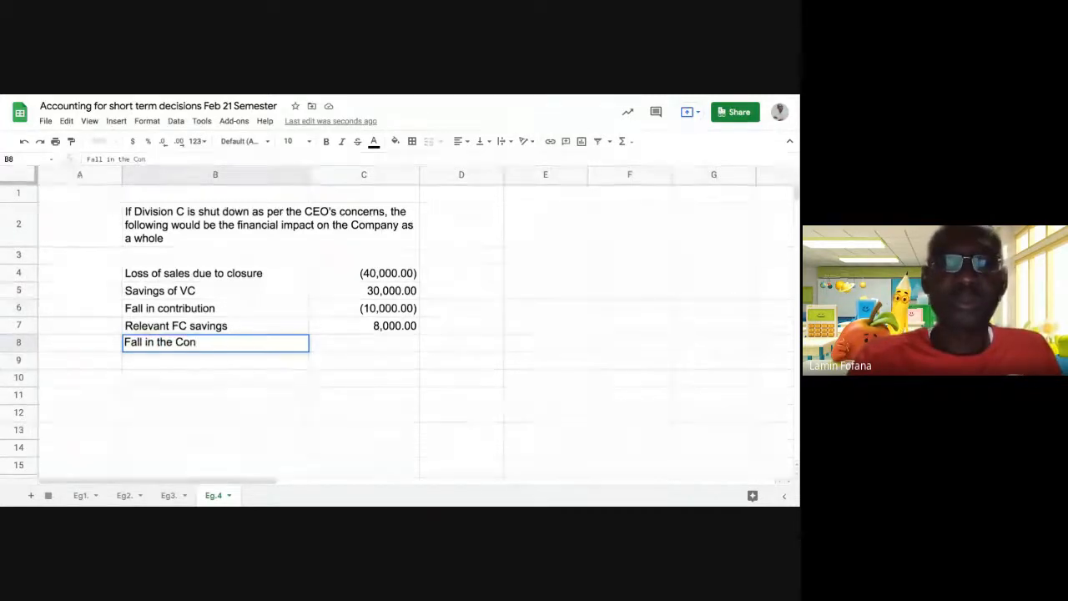
{"action": "key", "text": "BackSpace"}
{"action": "type", "text": "mo"}
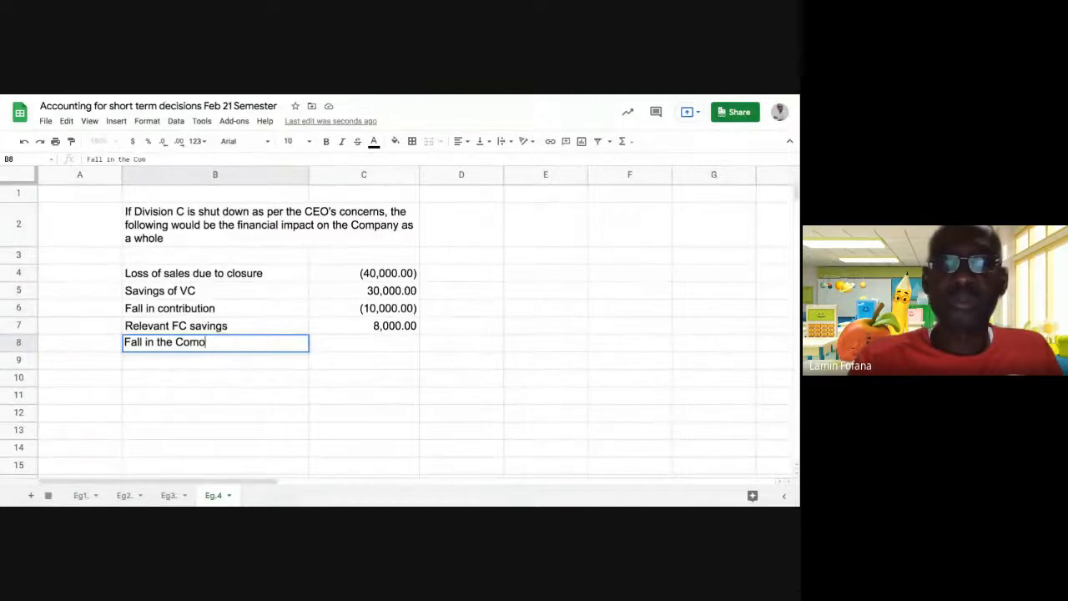
{"action": "key", "text": "BackSpace"}
{"action": "type", "text": "pa"}
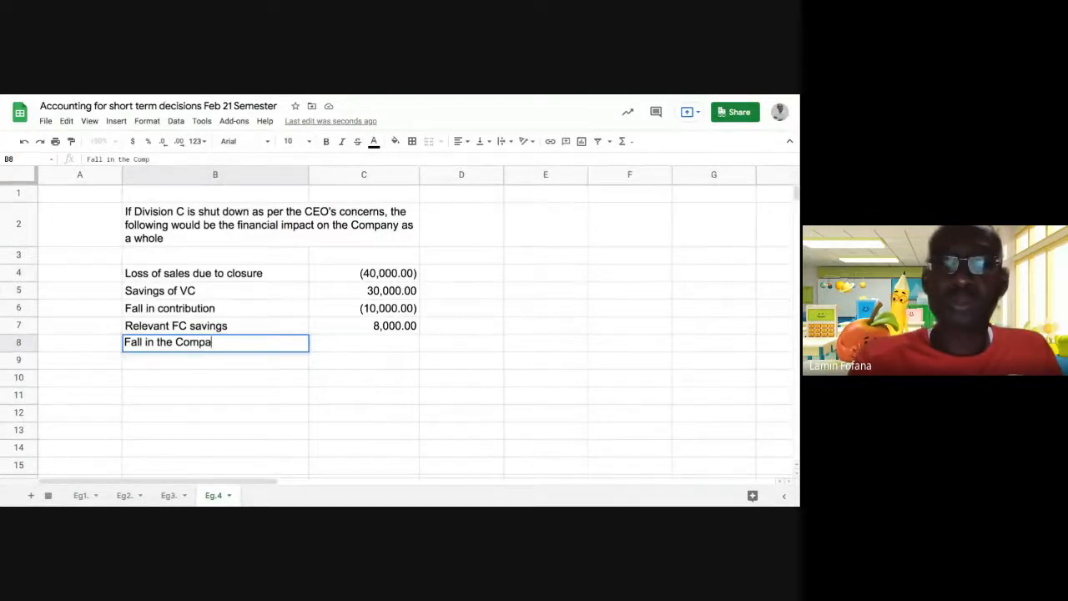
{"action": "type", "text": "ny's"}
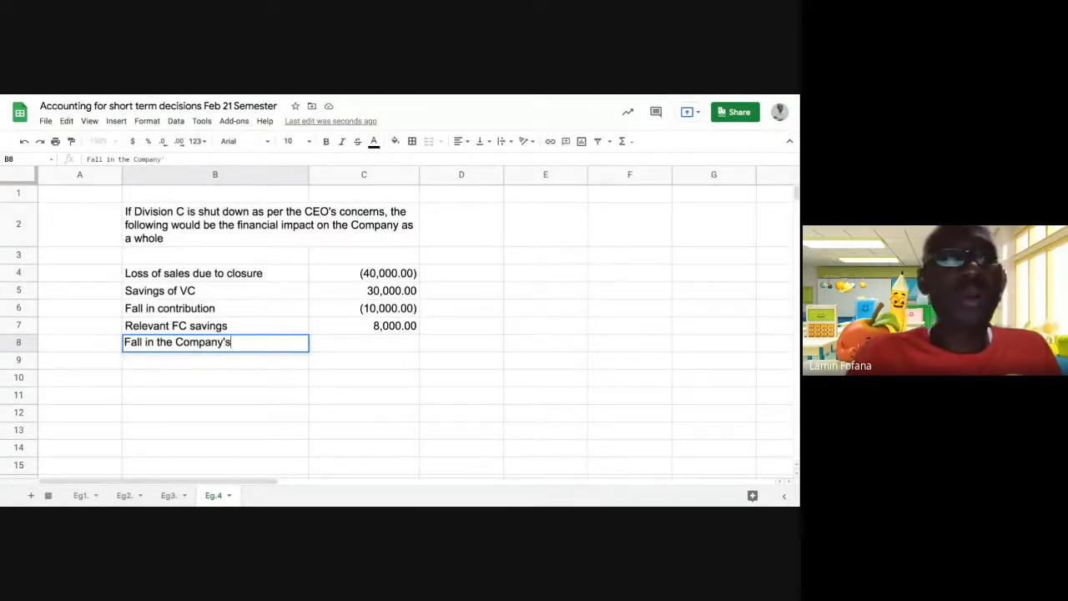
{"action": "type", "text": " progr"}
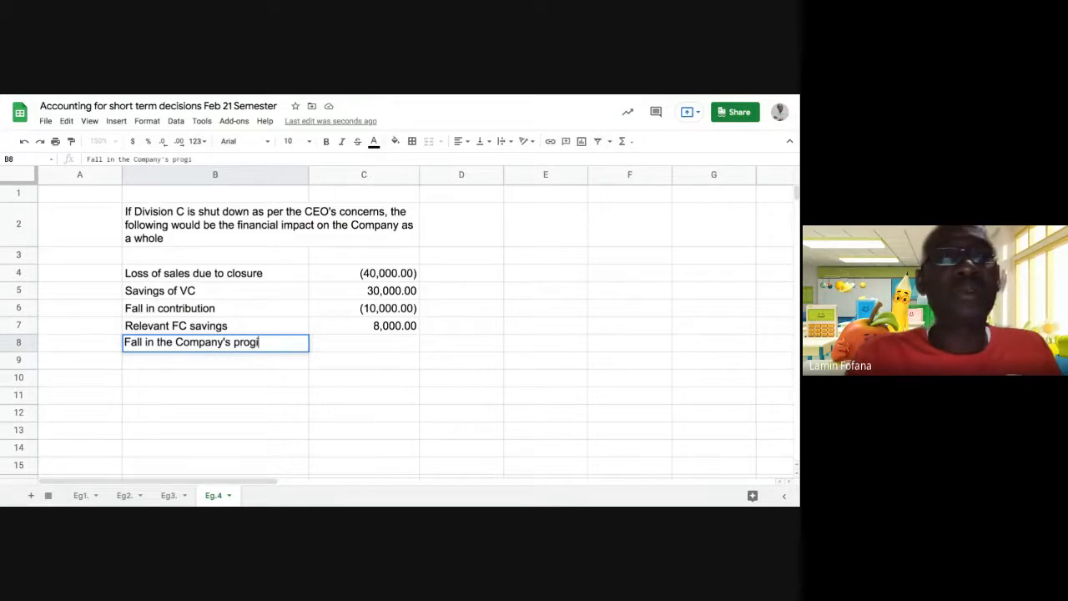
{"action": "key", "text": "BackSpace"}
{"action": "key", "text": "BackSpace"}
{"action": "type", "text": "fit"}
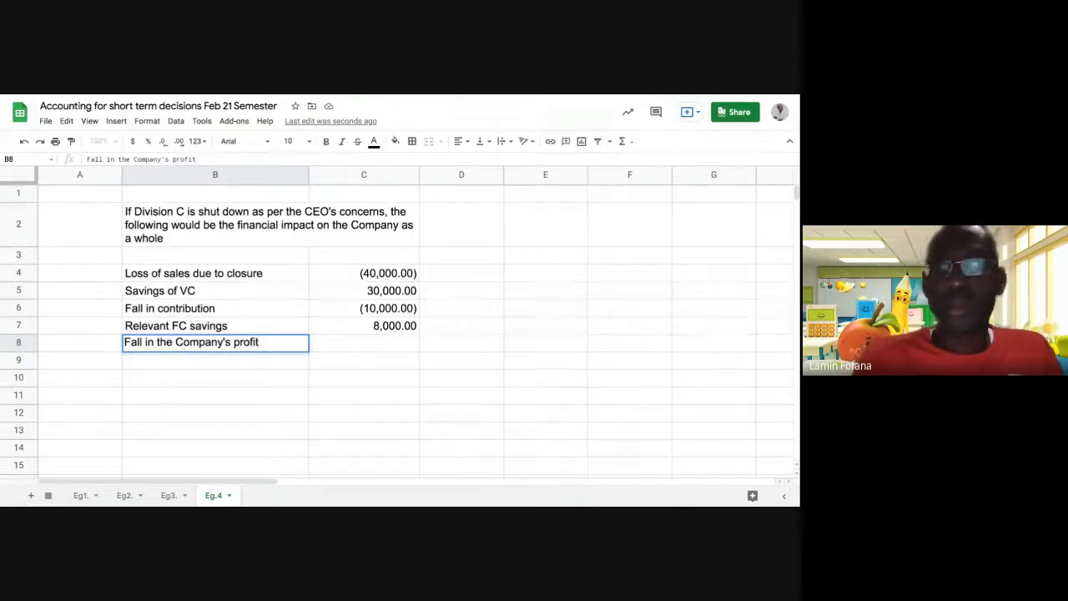
{"action": "key", "text": "Tab"}
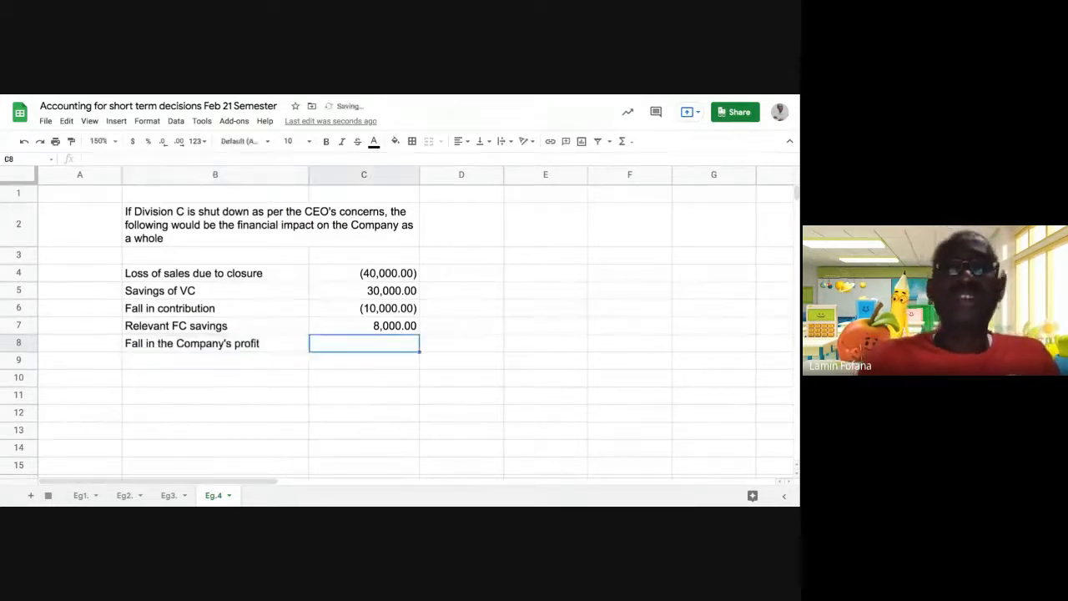
Enter =C6+C7 in C8 to total the profit fall as (2,000.00).
{"action": "type", "text": "="}
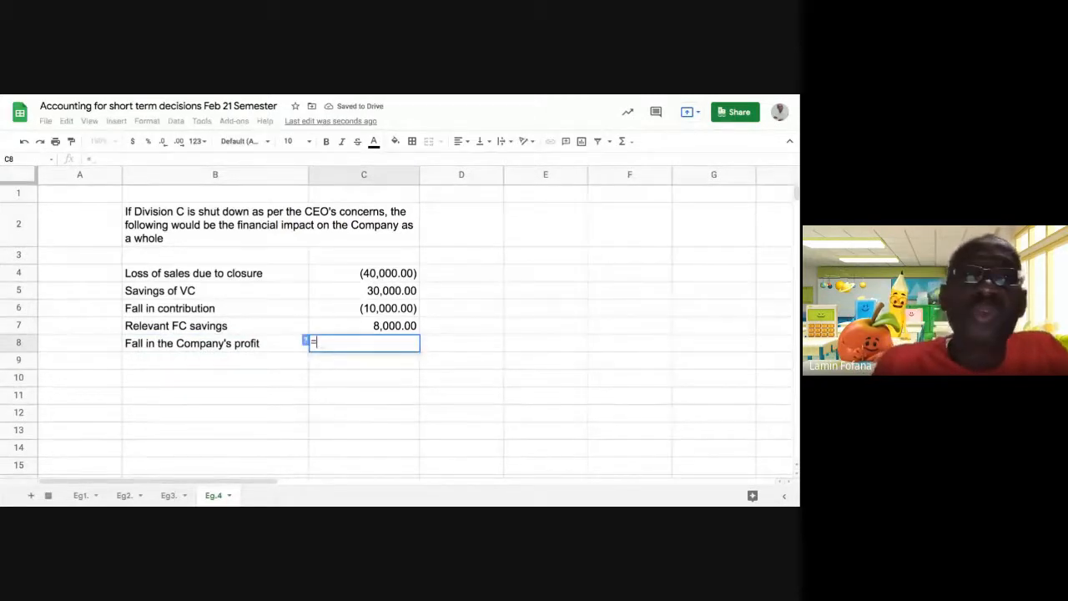
{"action": "left_click", "coordinate": [343, 313]}
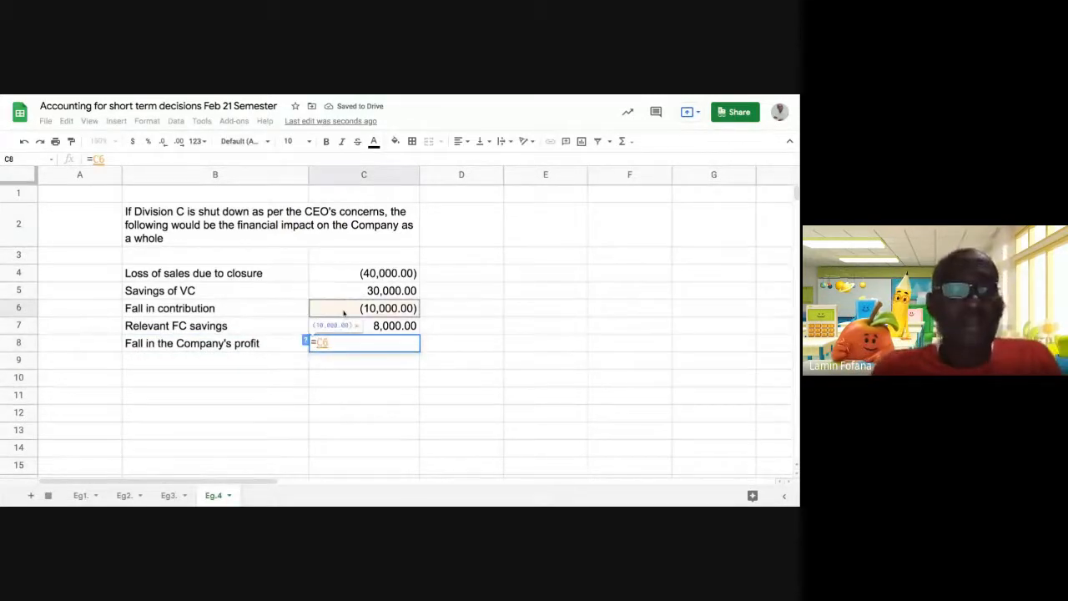
{"action": "type", "text": "_"}
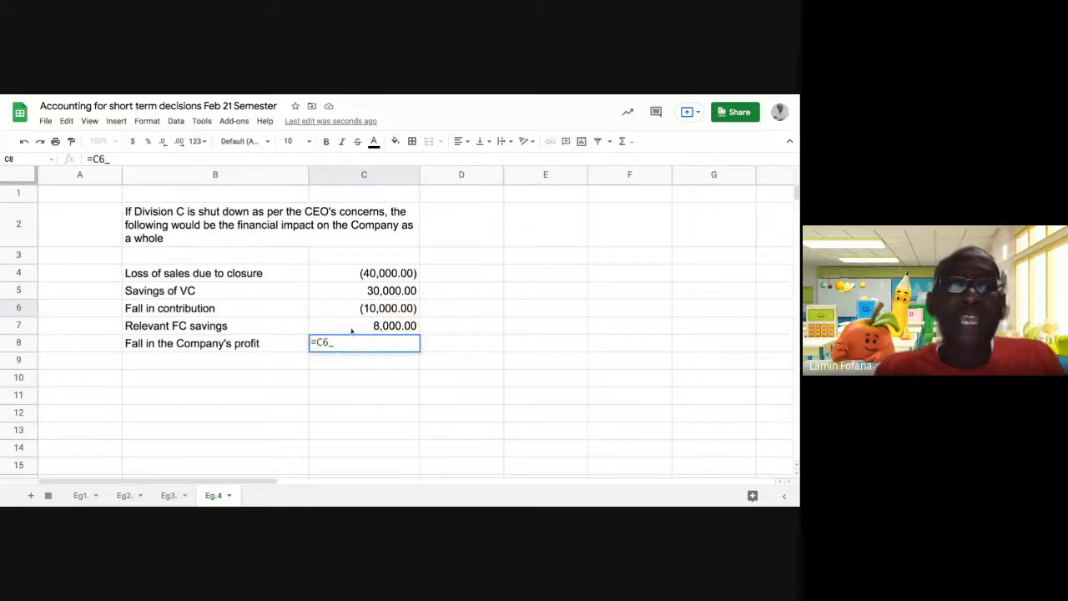
{"action": "key", "text": "BackSpace"}
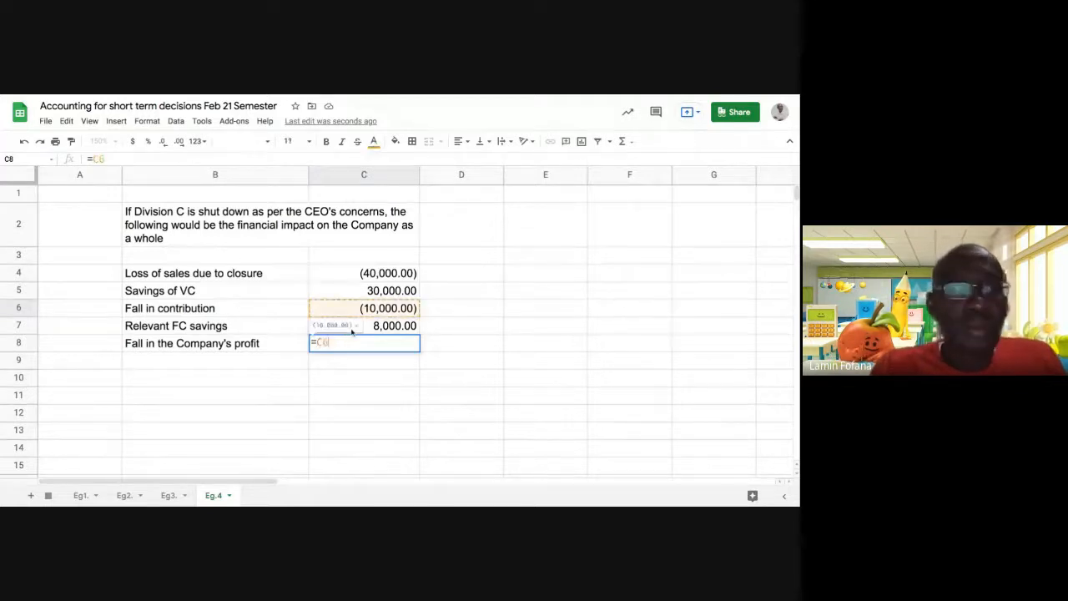
{"action": "type", "text": "+"}
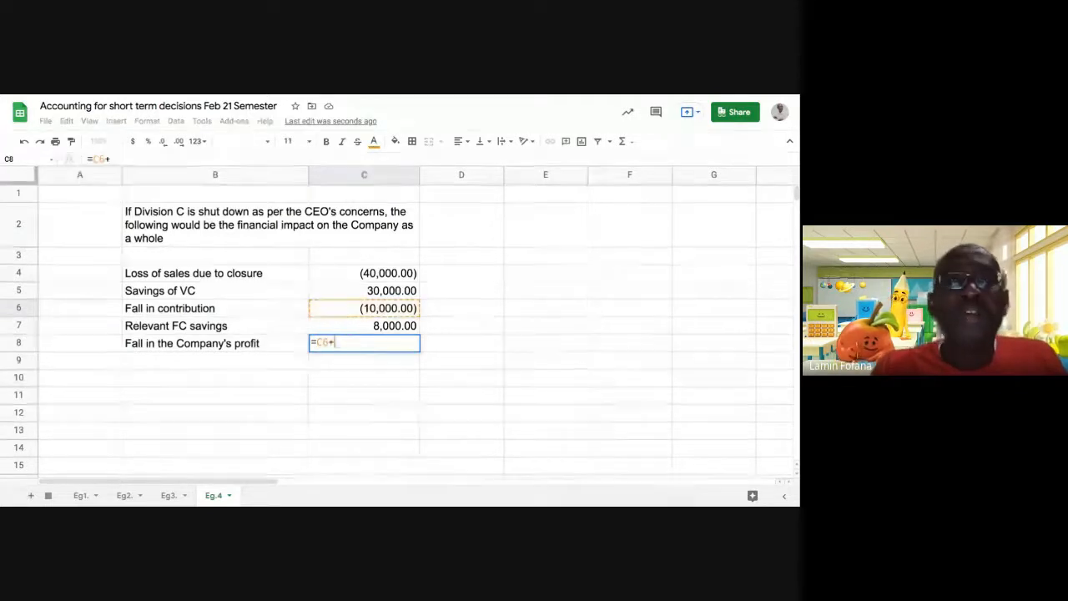
{"action": "left_click", "coordinate": [380, 328]}
{"action": "key", "text": "Return"}
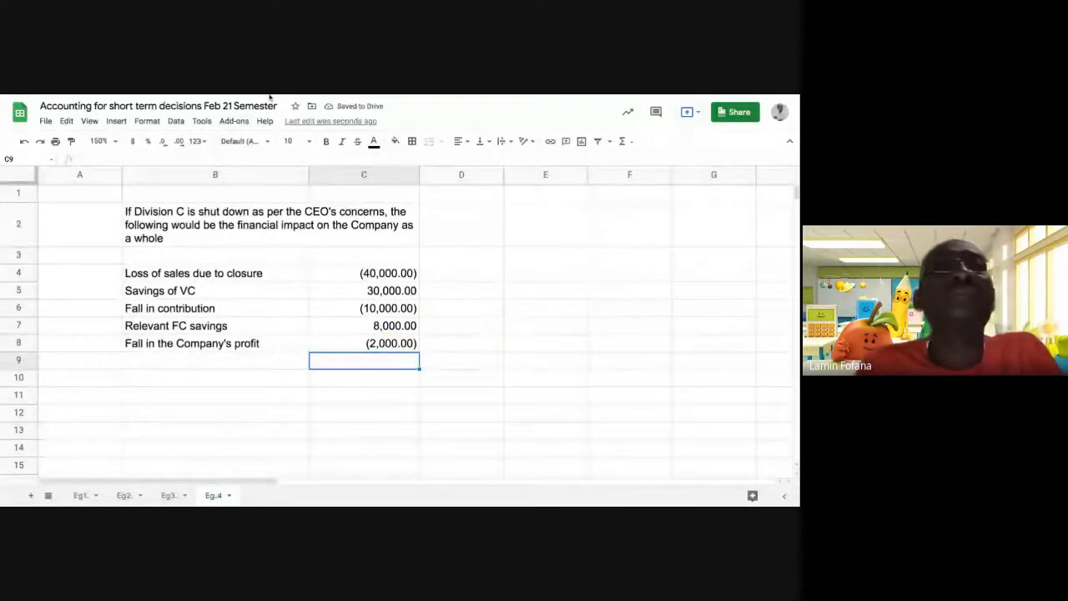
Make the whole 'Fall in the Company's profit' row 8 bold.
{"action": "left_click", "coordinate": [18, 343]}
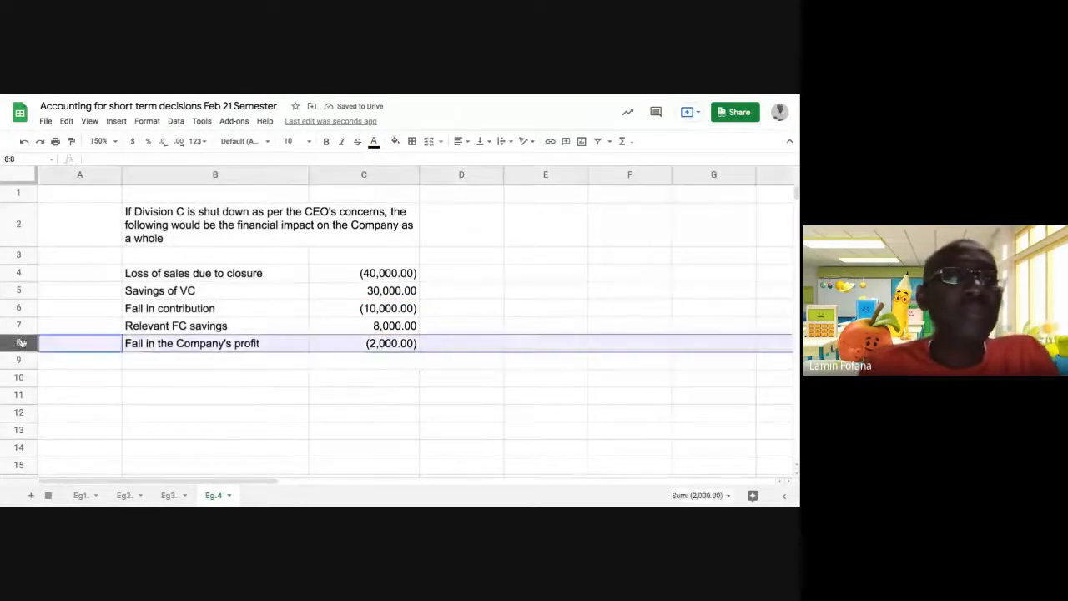
{"action": "left_click", "coordinate": [327, 142]}
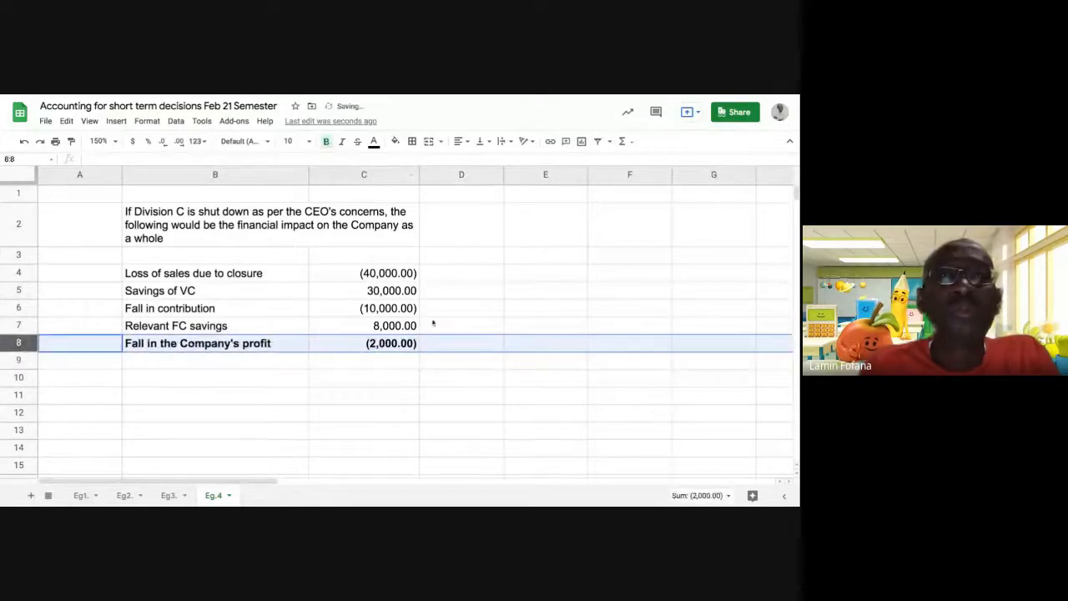
{"action": "left_click", "coordinate": [515, 386]}
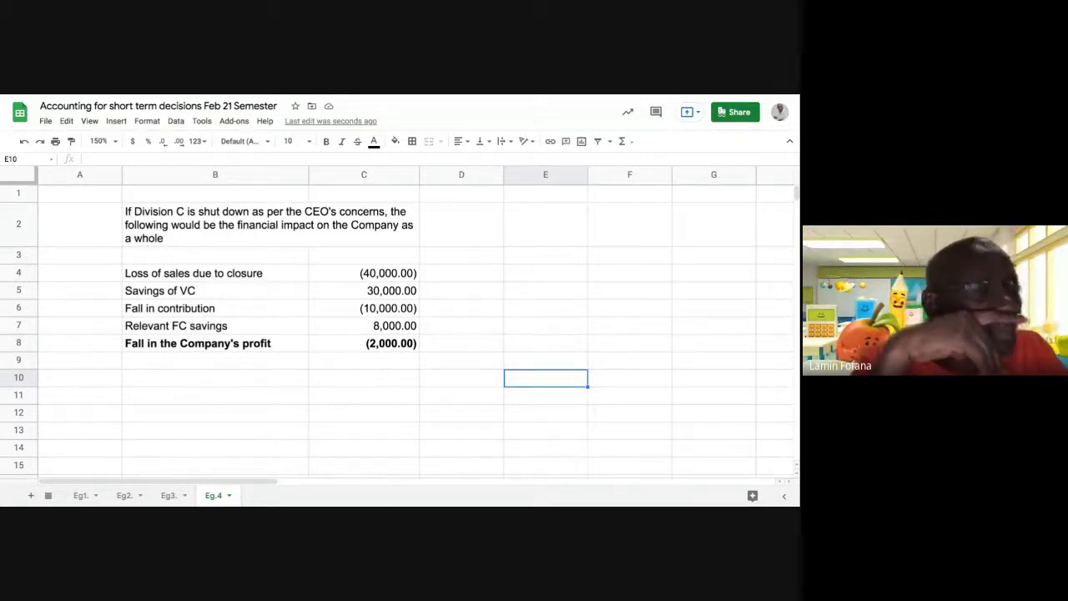
Select cell B10 for the decision sentence.
{"action": "left_click", "coordinate": [219, 382]}
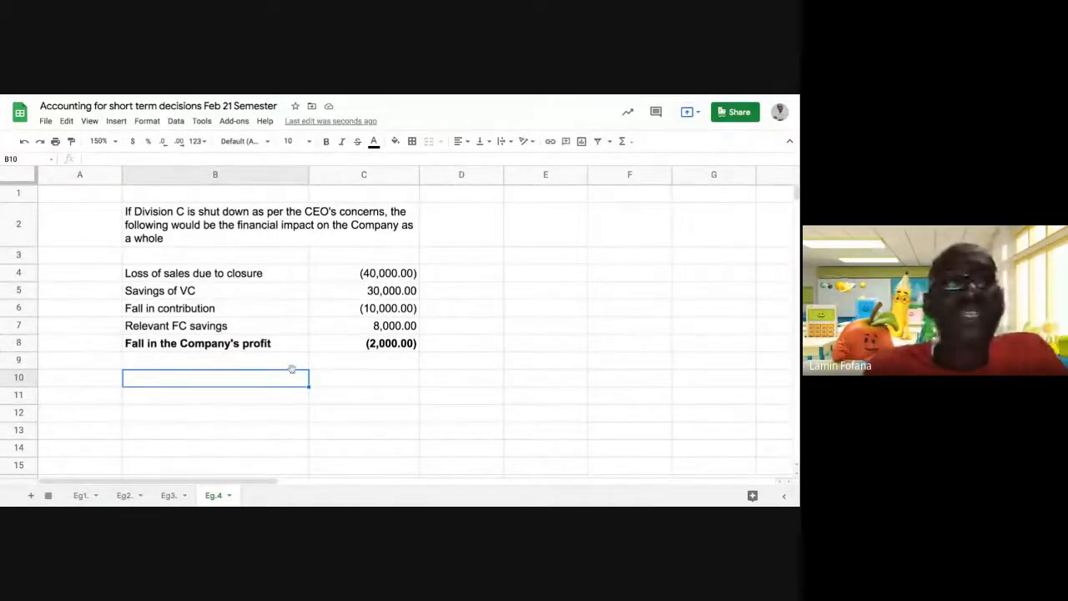
{"action": "left_click", "coordinate": [260, 398]}
{"action": "left_click", "coordinate": [252, 382]}
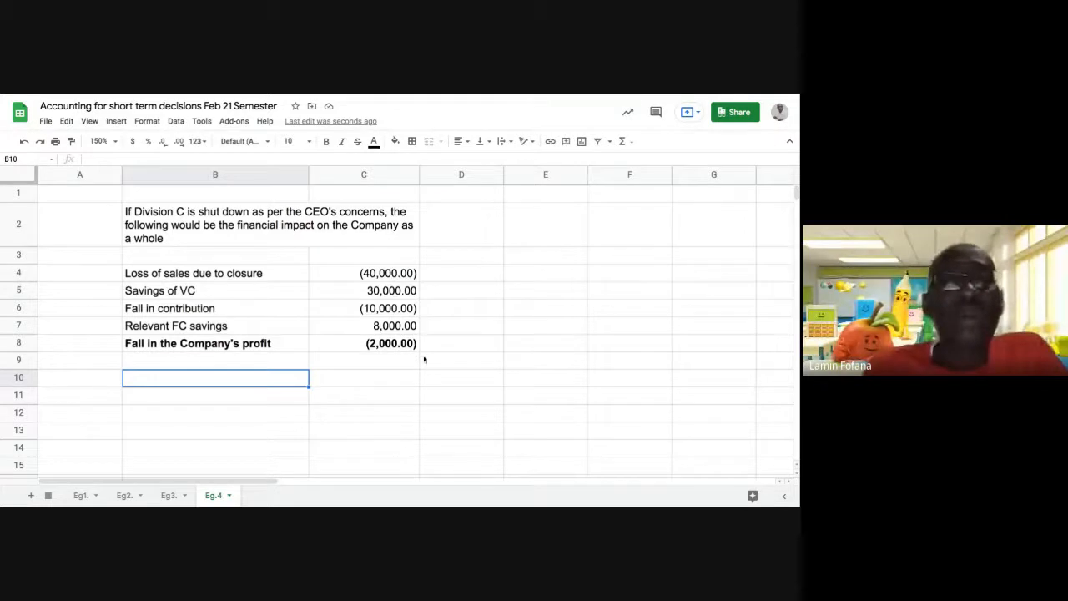
{"action": "left_click", "coordinate": [249, 403]}
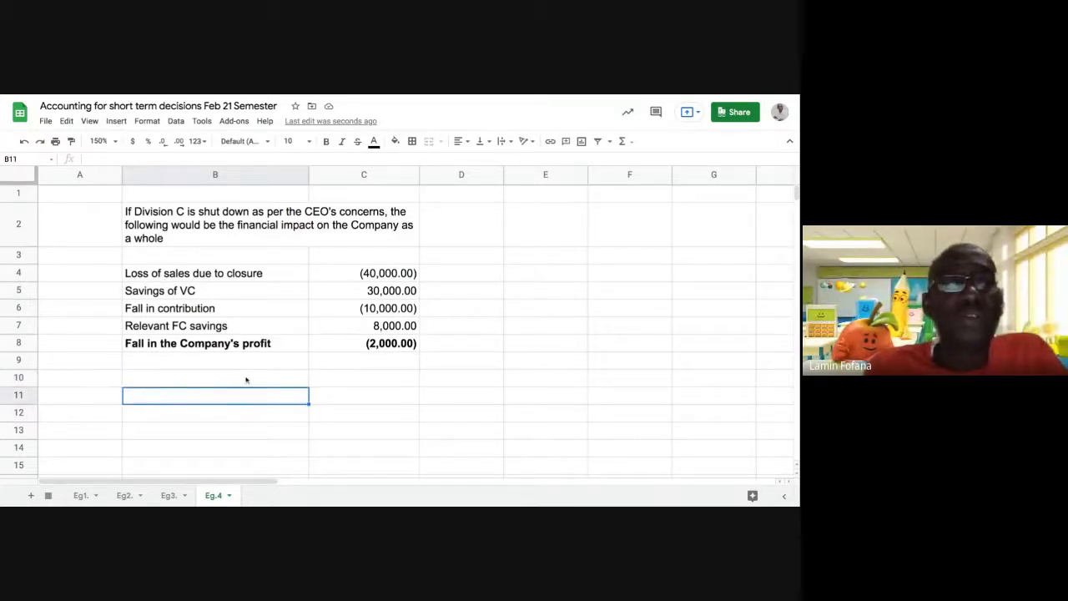
{"action": "left_click", "coordinate": [247, 380]}
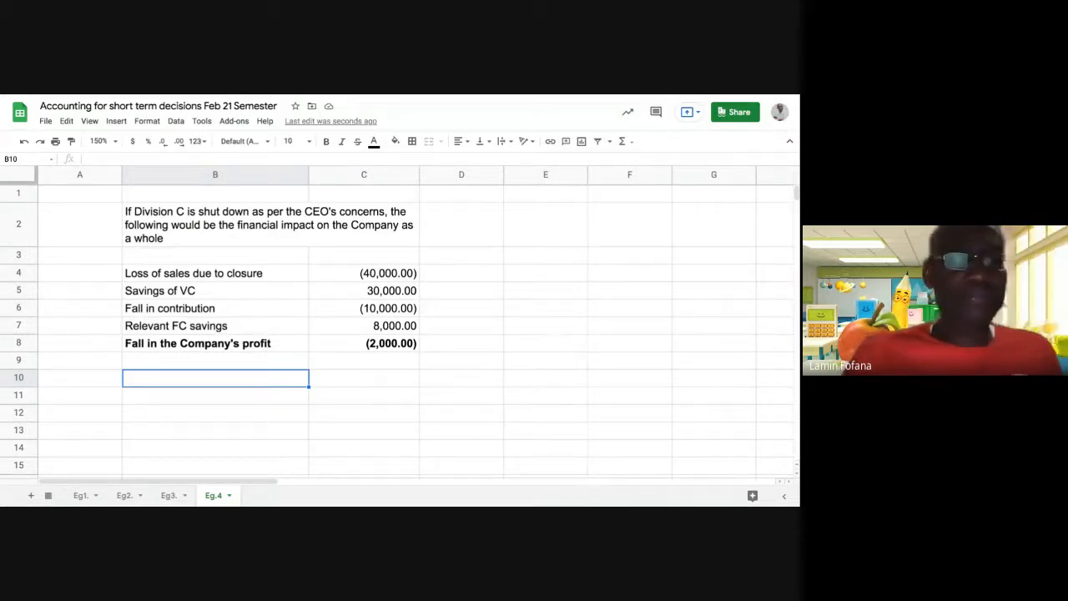
Type 'Decision: Div C should not be shut down because it will results in loss to the company' in B10.
{"action": "type", "text": "Dec"}
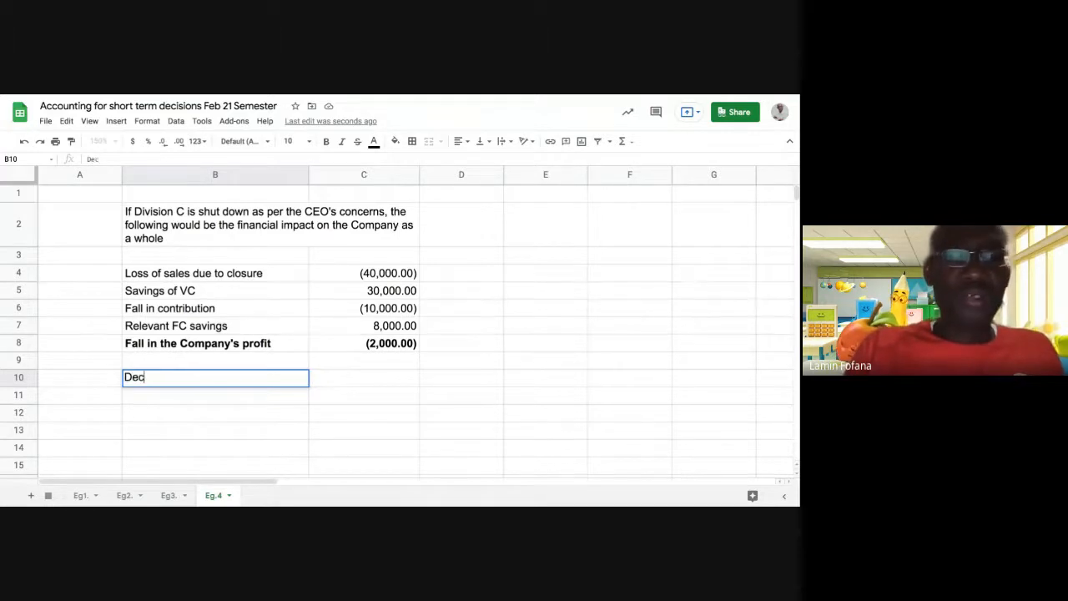
{"action": "type", "text": "ision"}
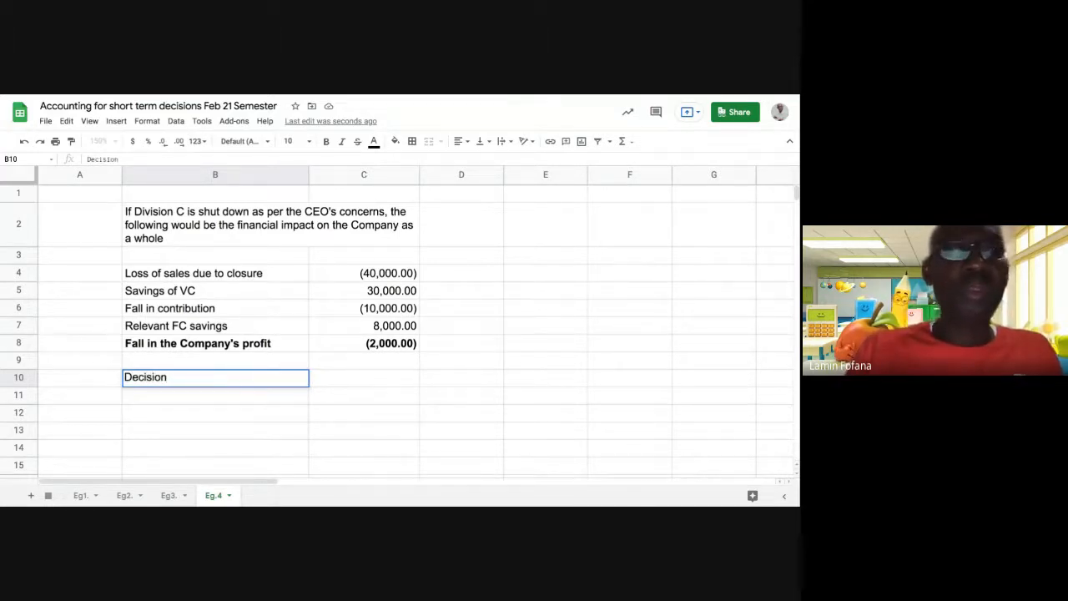
{"action": "type", "text": ": "}
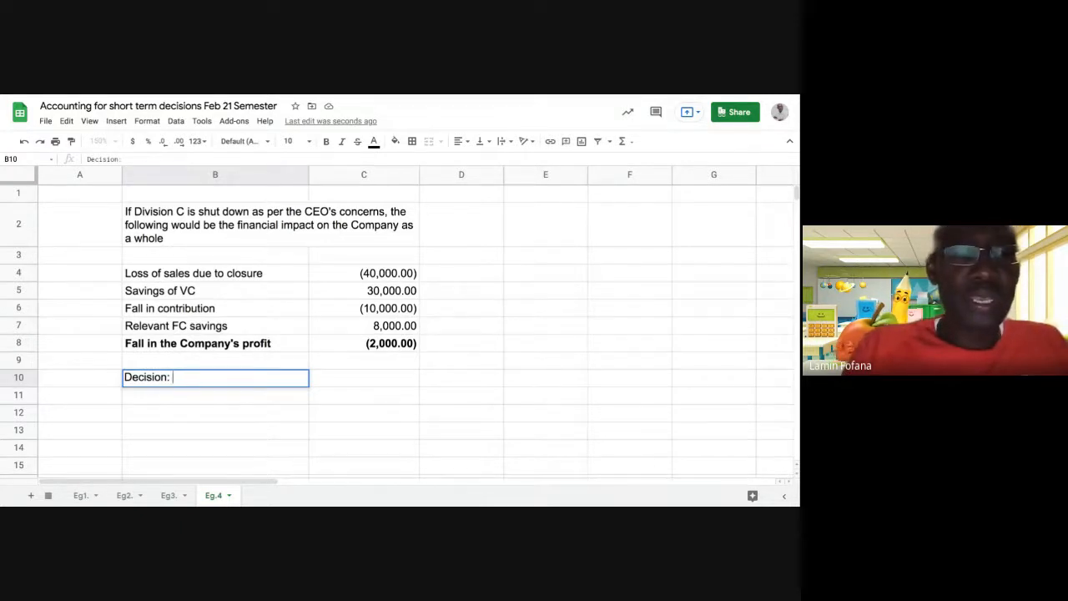
{"action": "type", "text": "Div "}
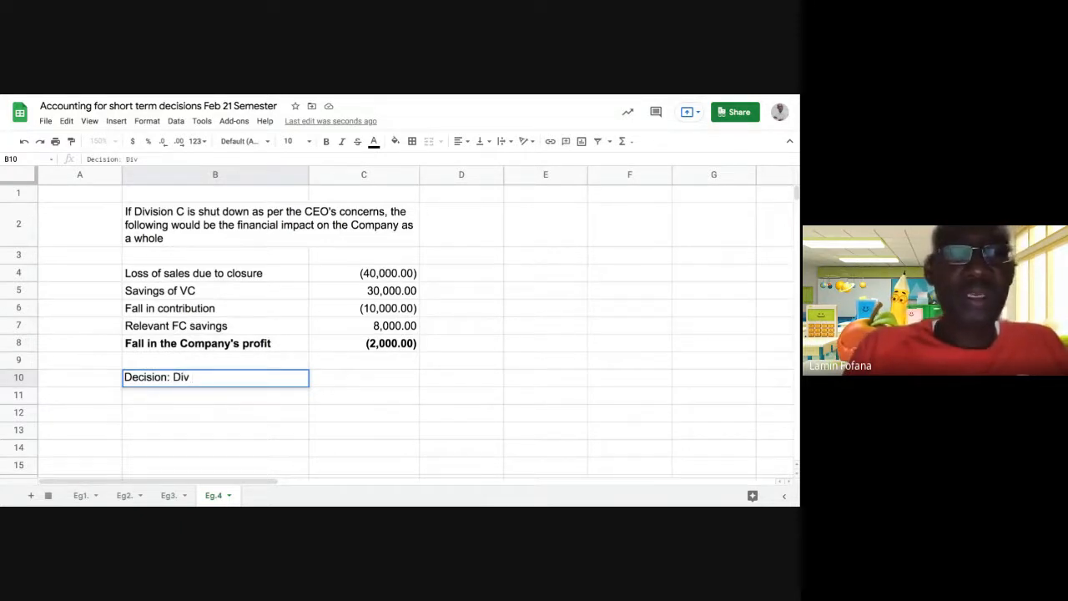
{"action": "type", "text": "C "}
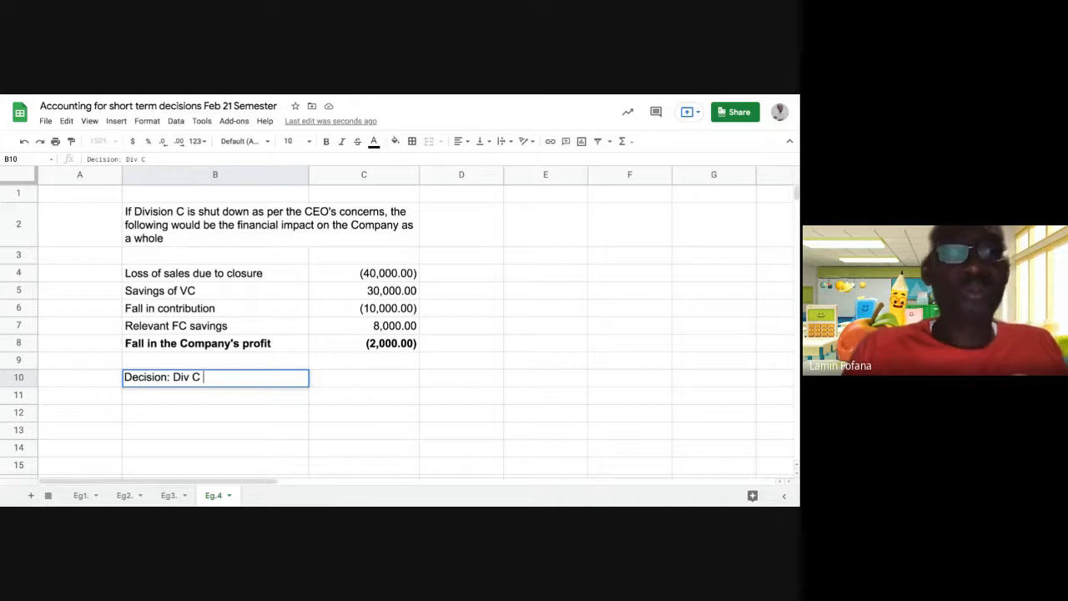
{"action": "type", "text": "should"}
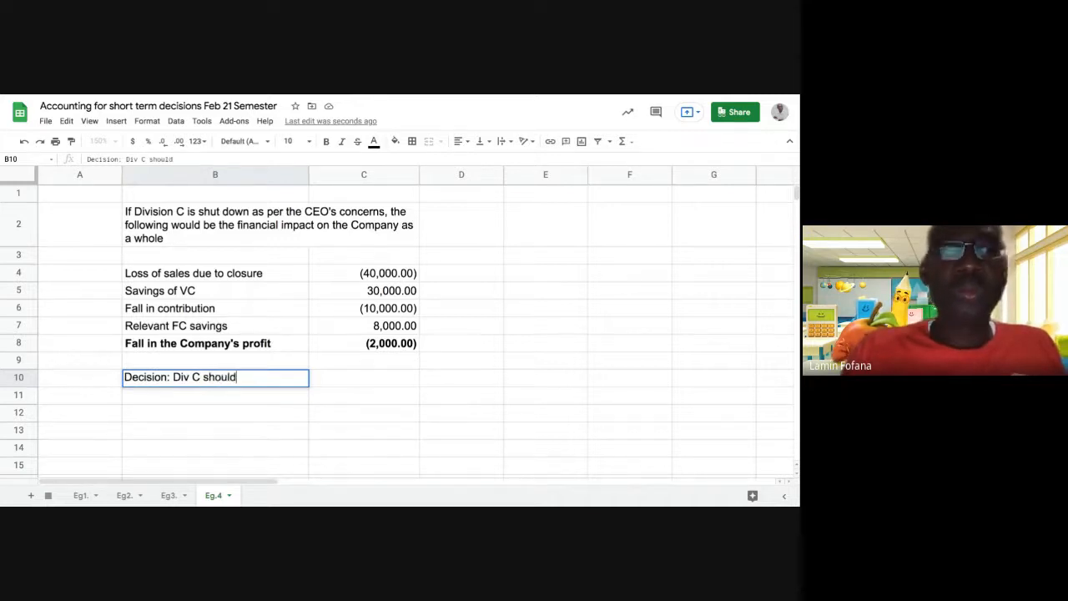
{"action": "type", "text": " not "}
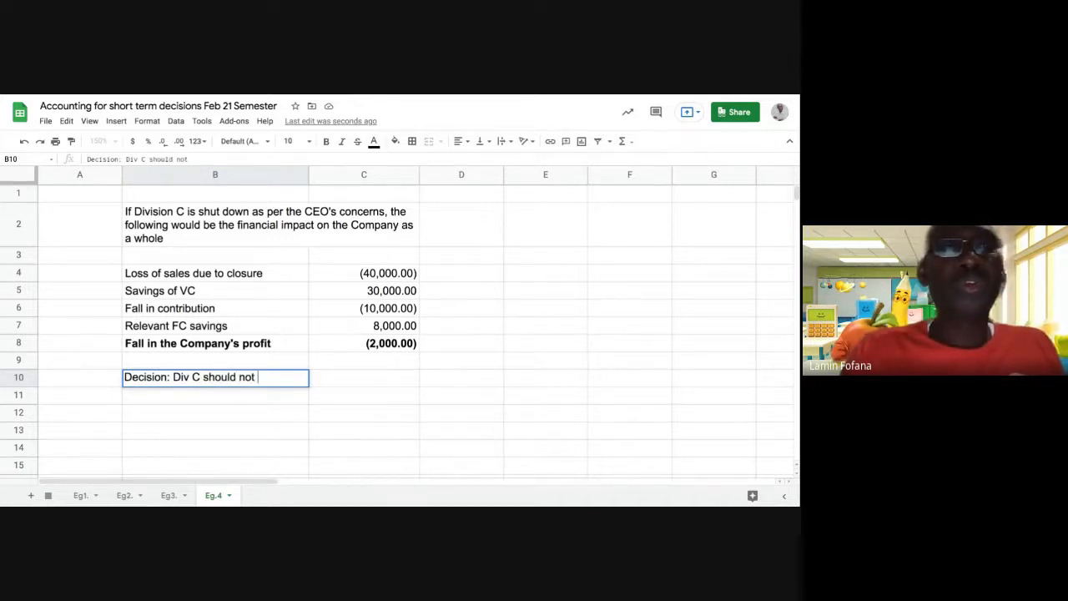
{"action": "type", "text": "be sh"}
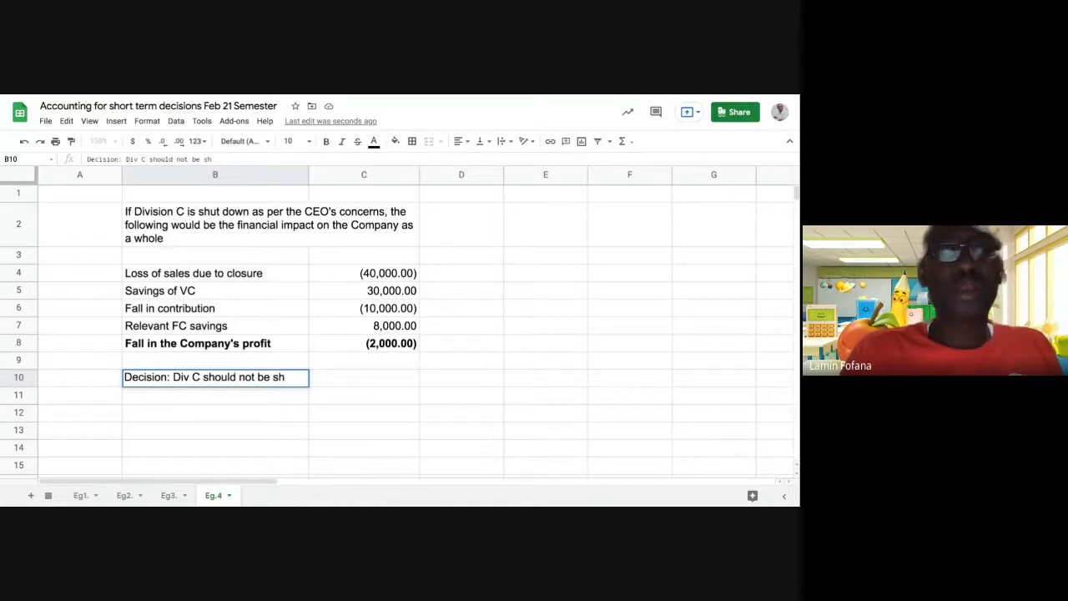
{"action": "type", "text": "ut dowm"}
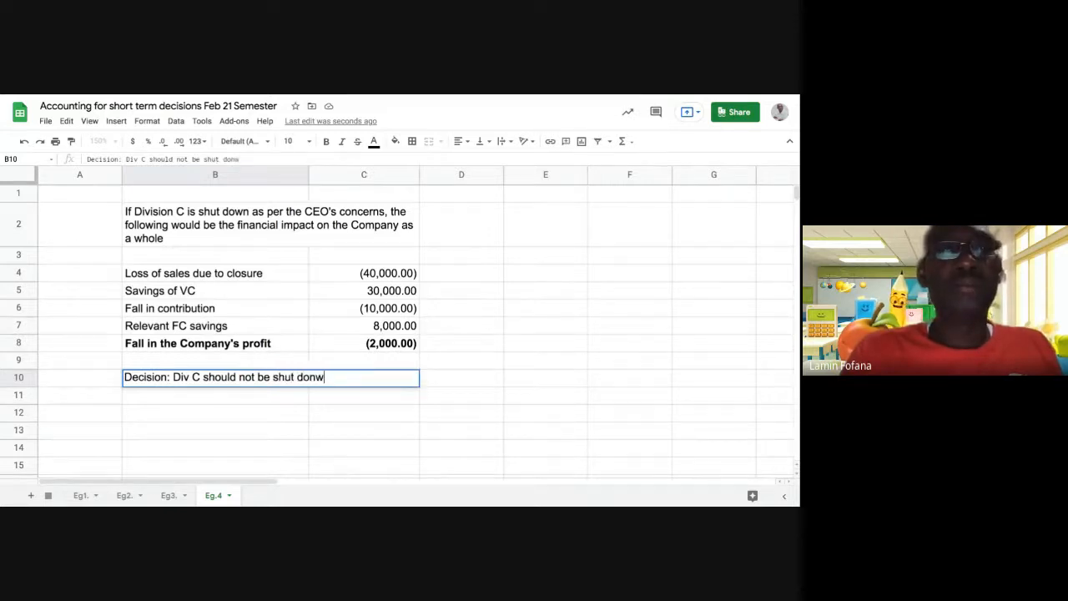
{"action": "key", "text": "BackSpace"}
{"action": "key", "text": "BackSpace"}
{"action": "type", "text": "wn"}
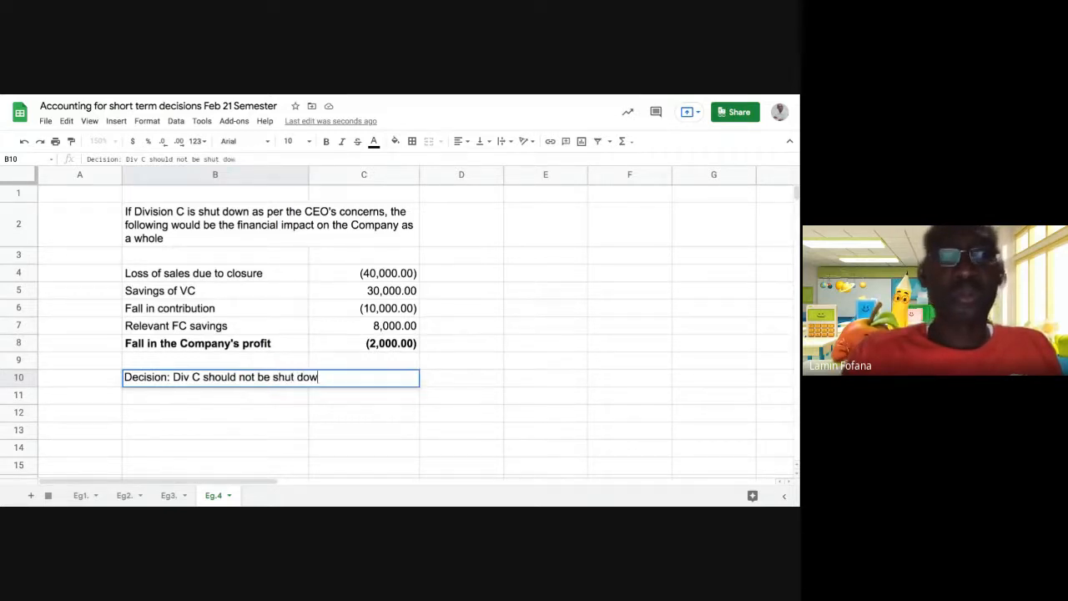
{"action": "type", "text": " be"}
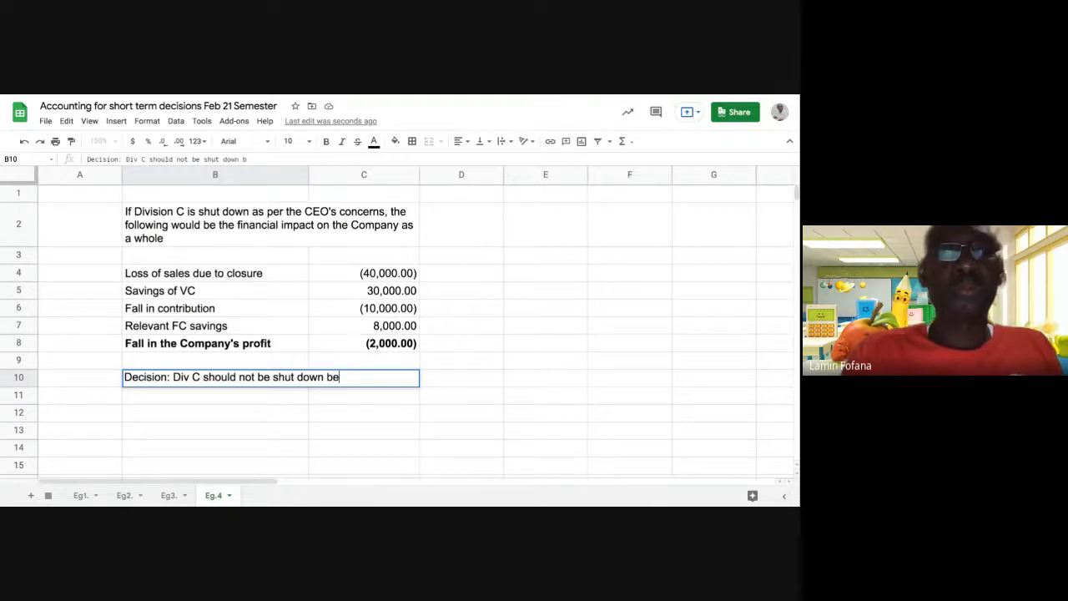
{"action": "type", "text": "cau"}
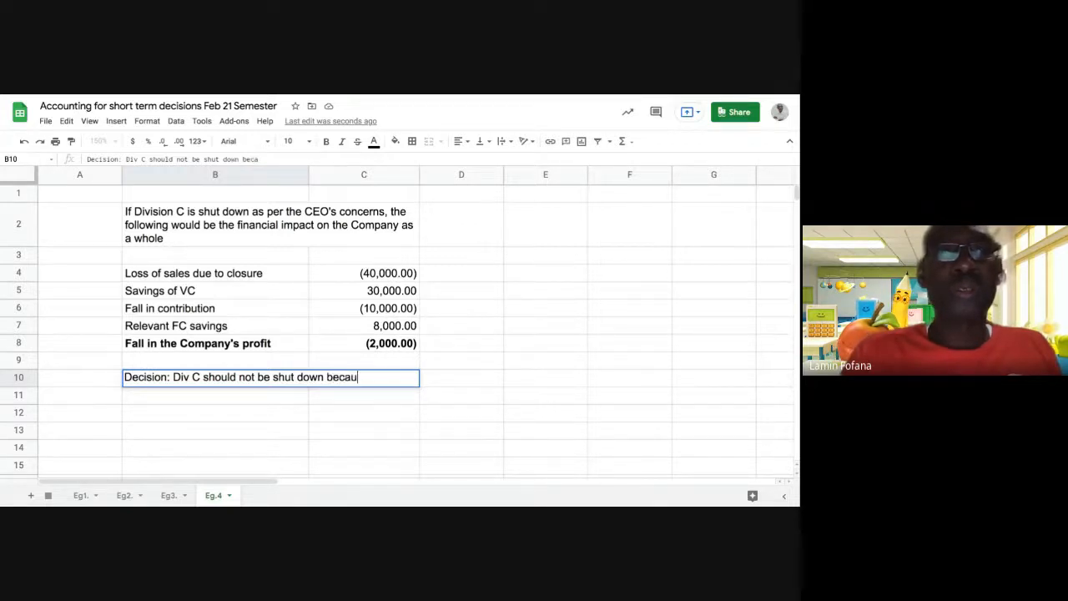
{"action": "type", "text": "se it wi"}
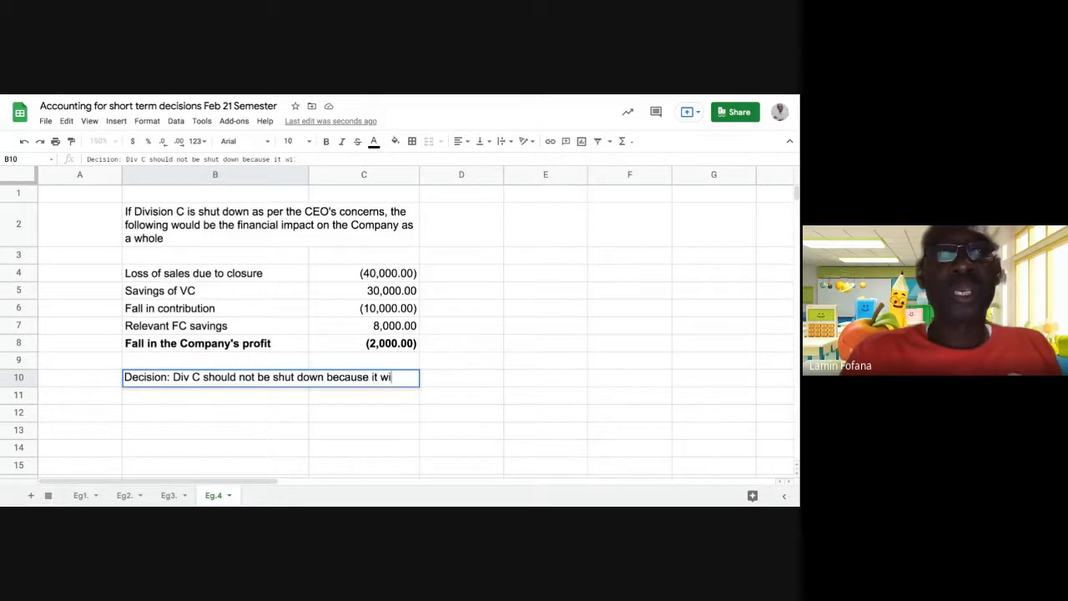
{"action": "type", "text": "ll resu"}
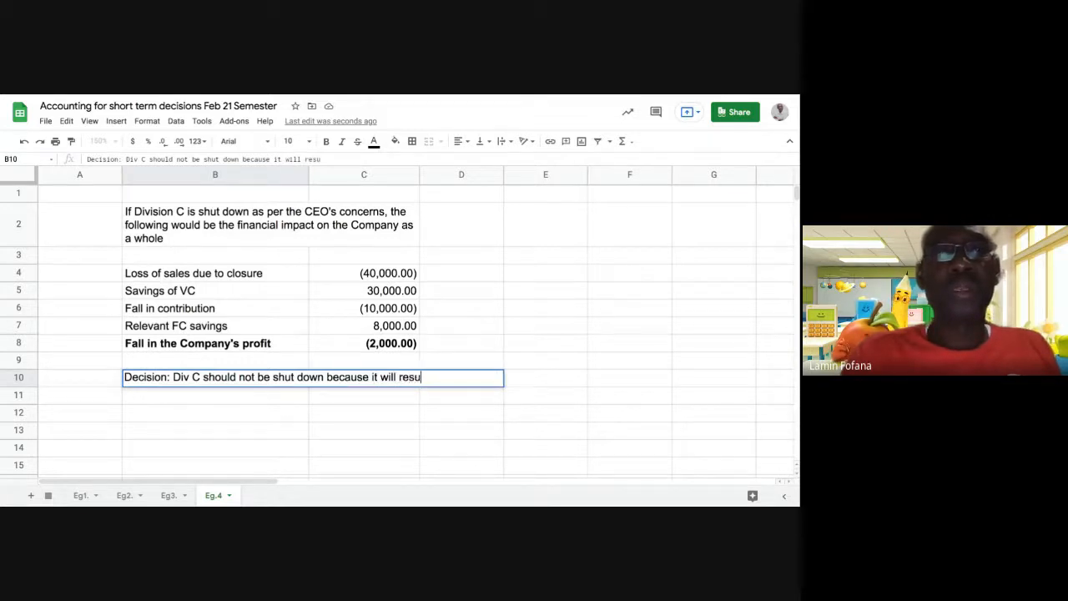
{"action": "type", "text": "lts in "}
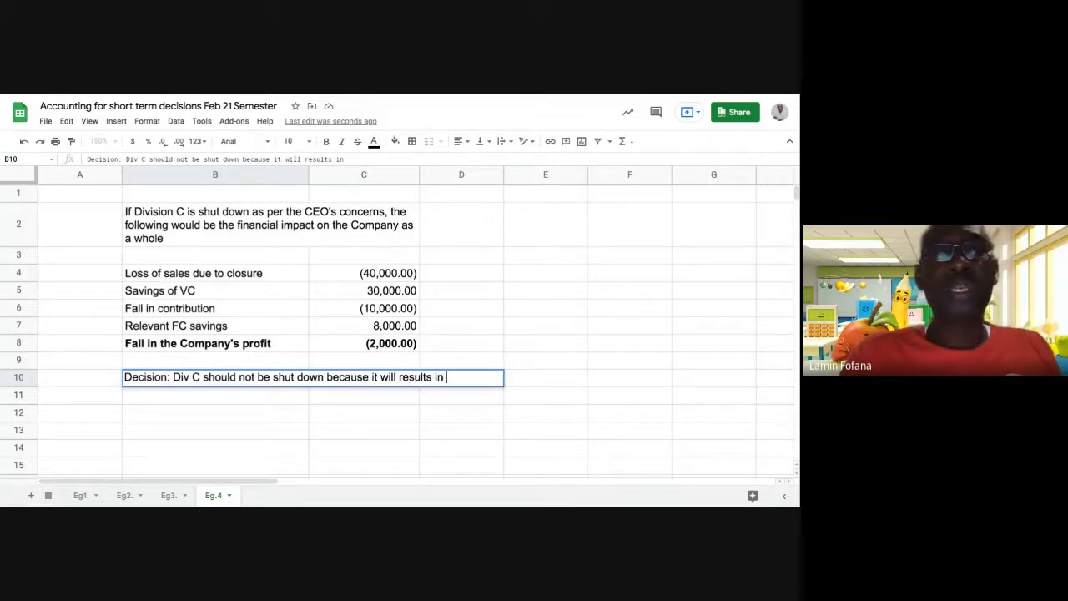
{"action": "type", "text": "loss"}
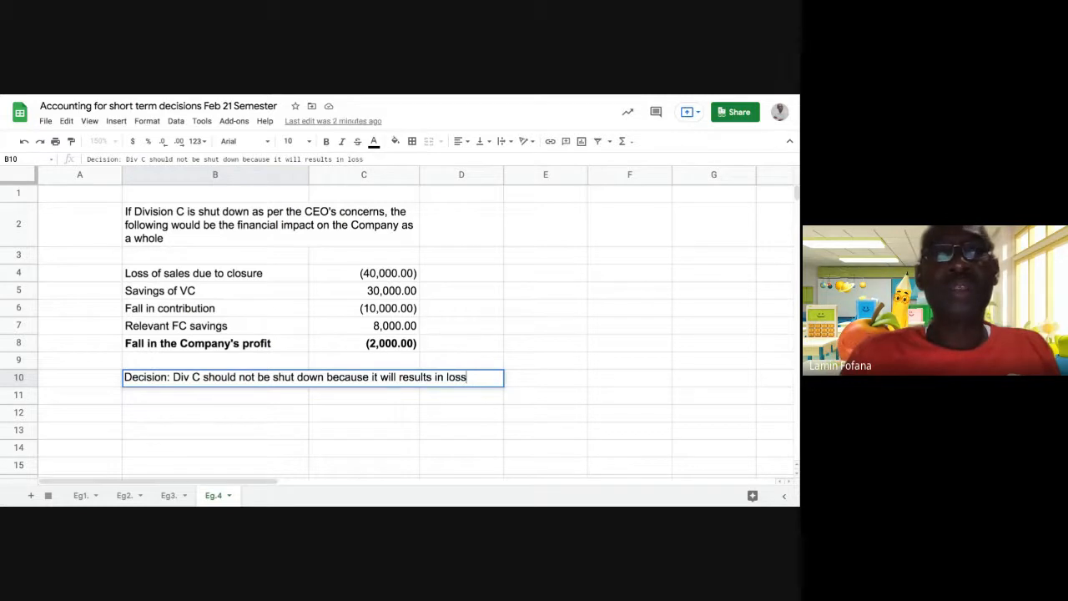
{"action": "type", "text": " to the"}
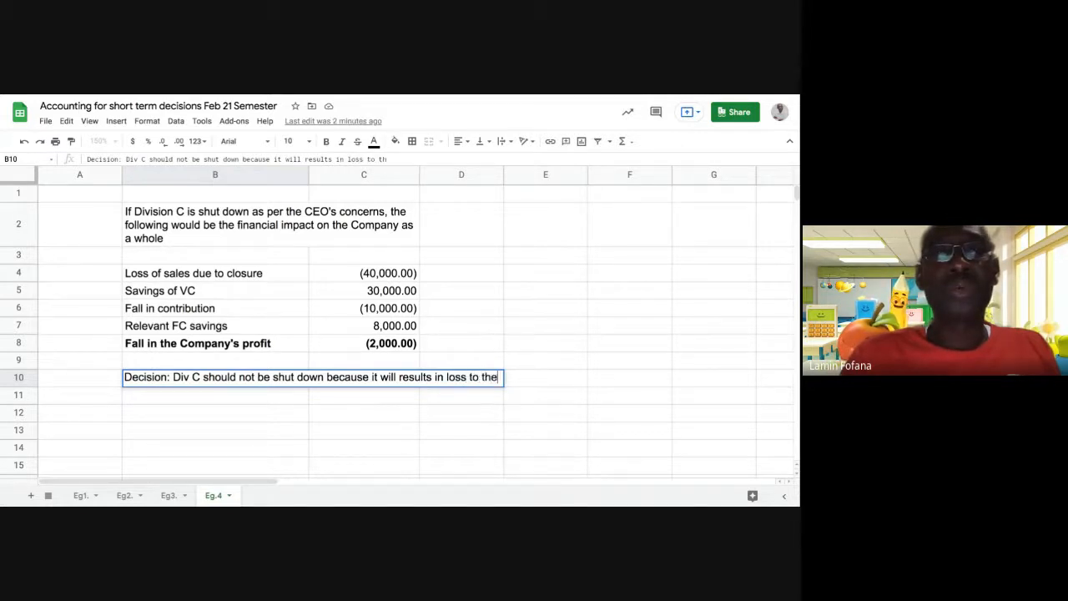
{"action": "type", "text": " co"}
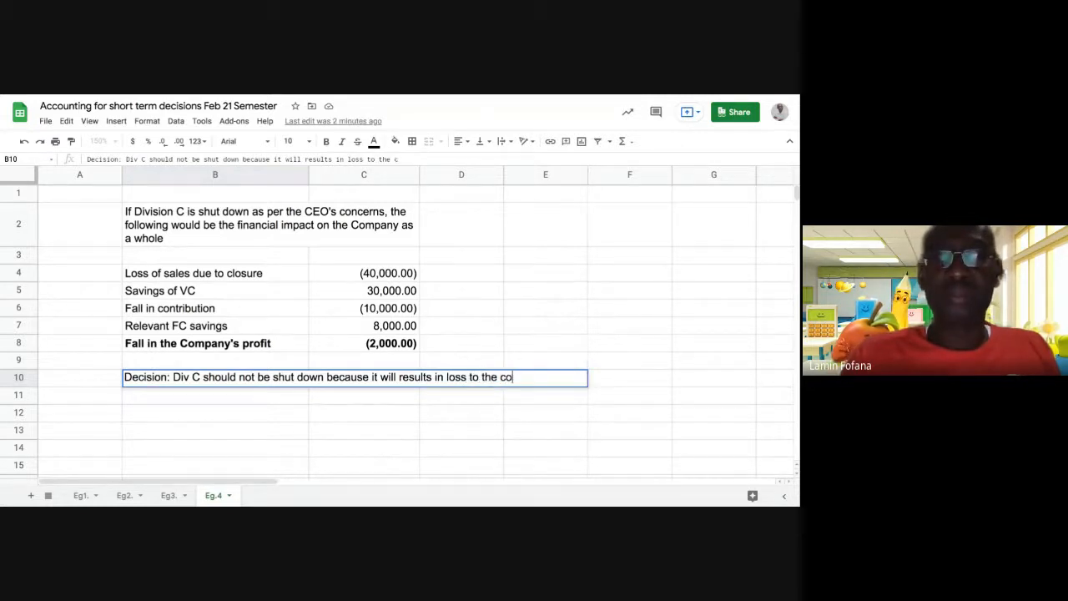
{"action": "type", "text": "mpany"}
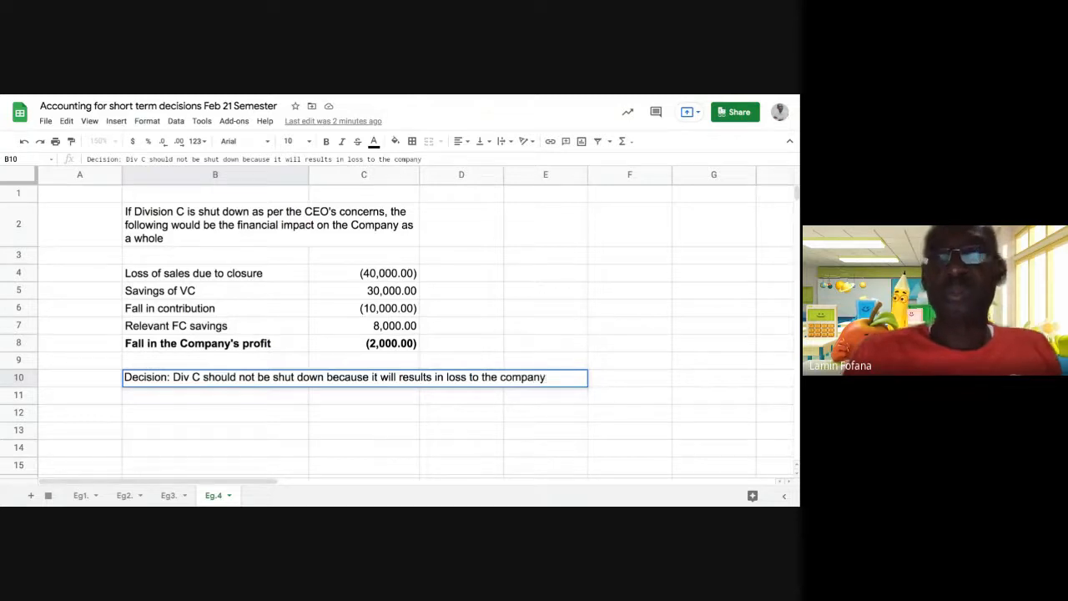
{"action": "key", "text": "Return"}
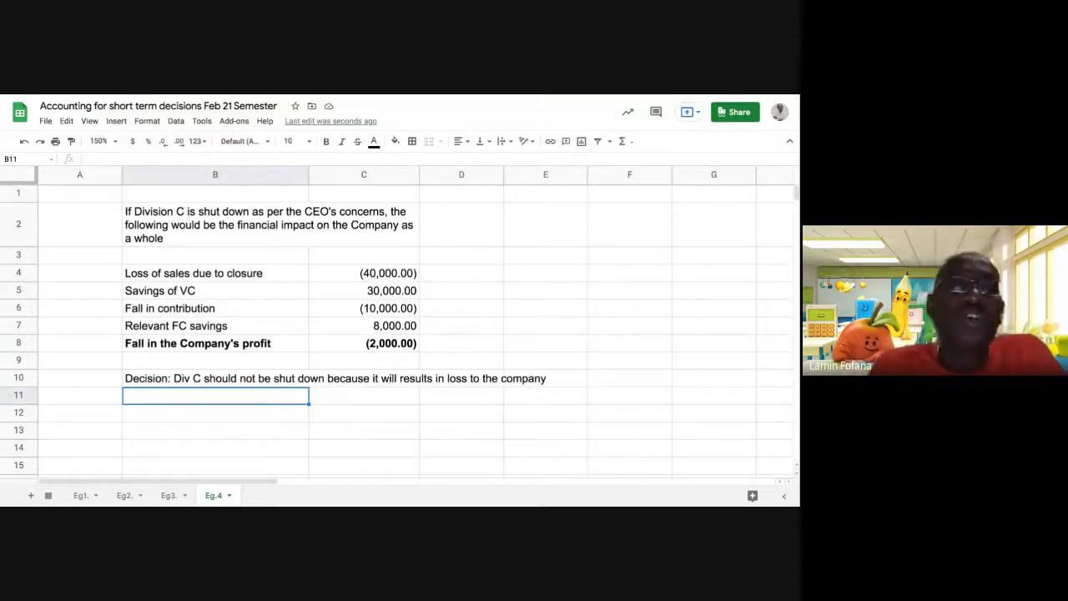
Copy the intro paragraph's merge and wrap formatting onto the B10 decision with Paint format.
{"action": "left_click", "coordinate": [353, 349]}
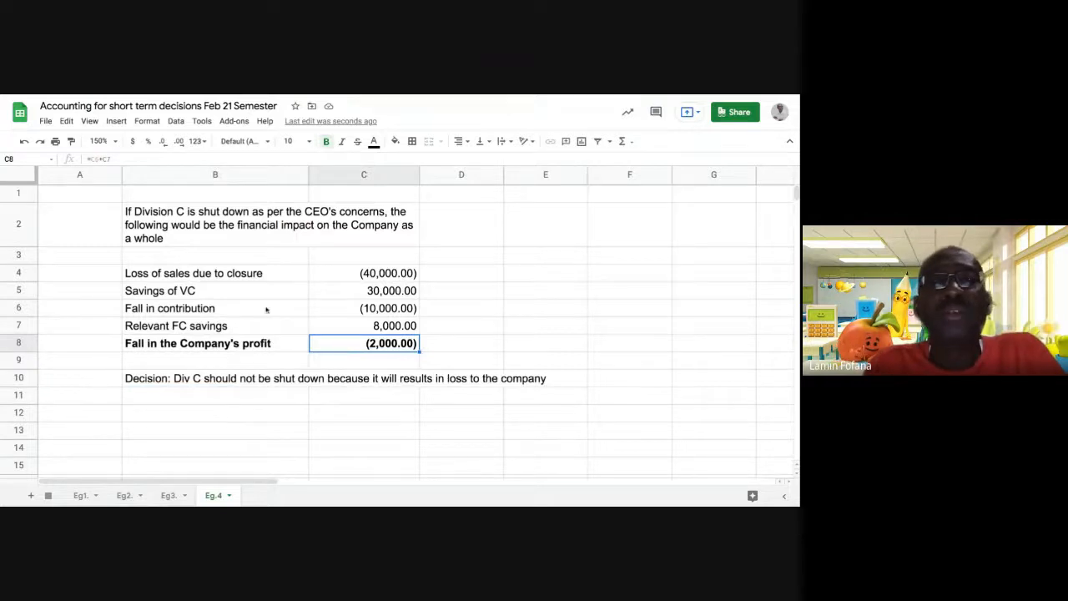
{"action": "left_click", "coordinate": [230, 243]}
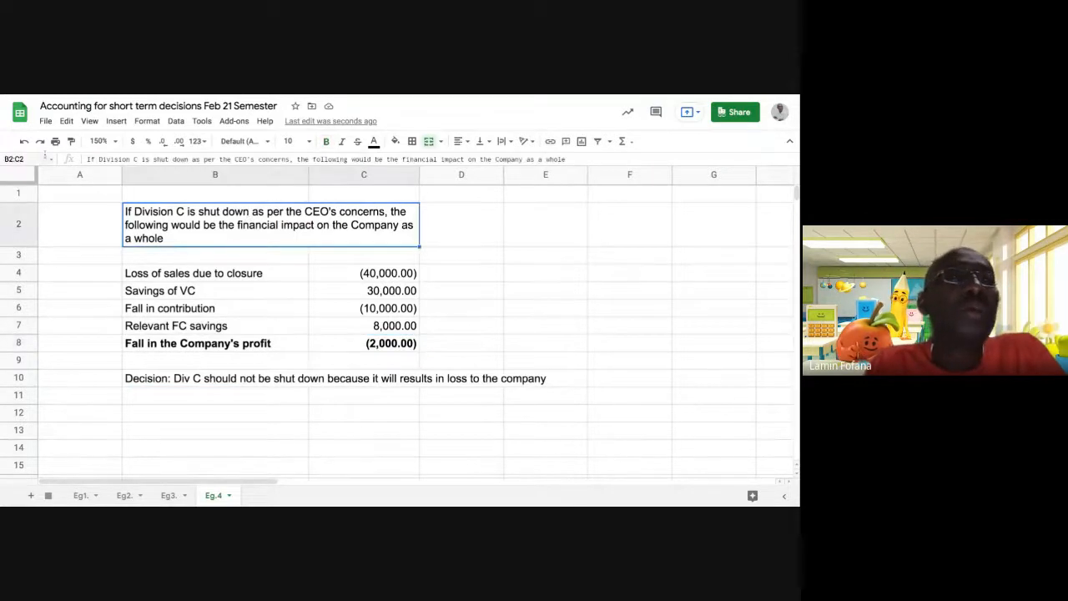
{"action": "left_click", "coordinate": [71, 141]}
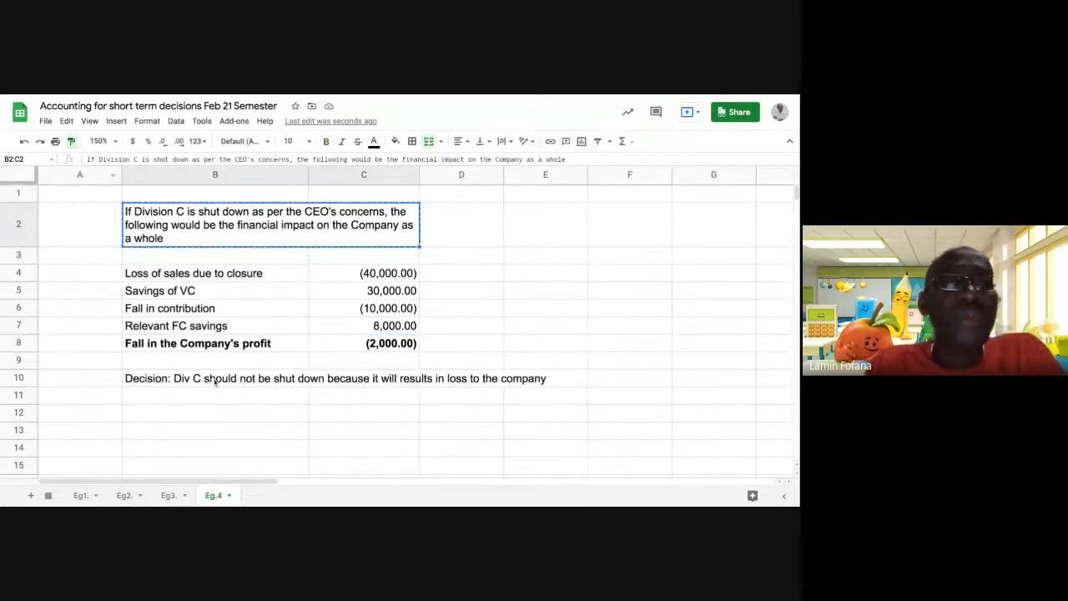
{"action": "left_click", "coordinate": [214, 383]}
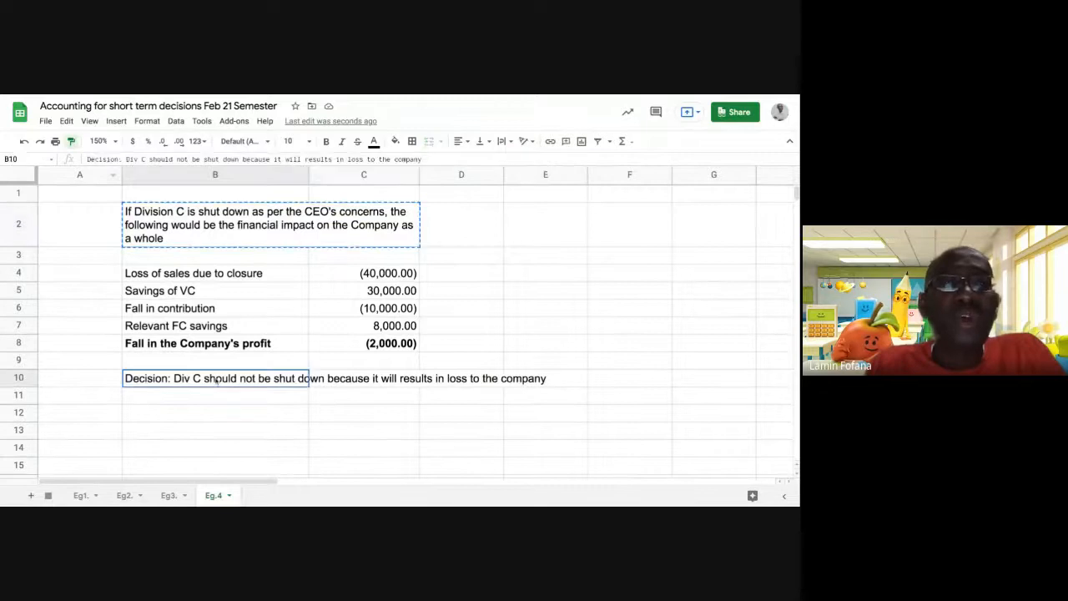
{"action": "left_click", "coordinate": [340, 442]}
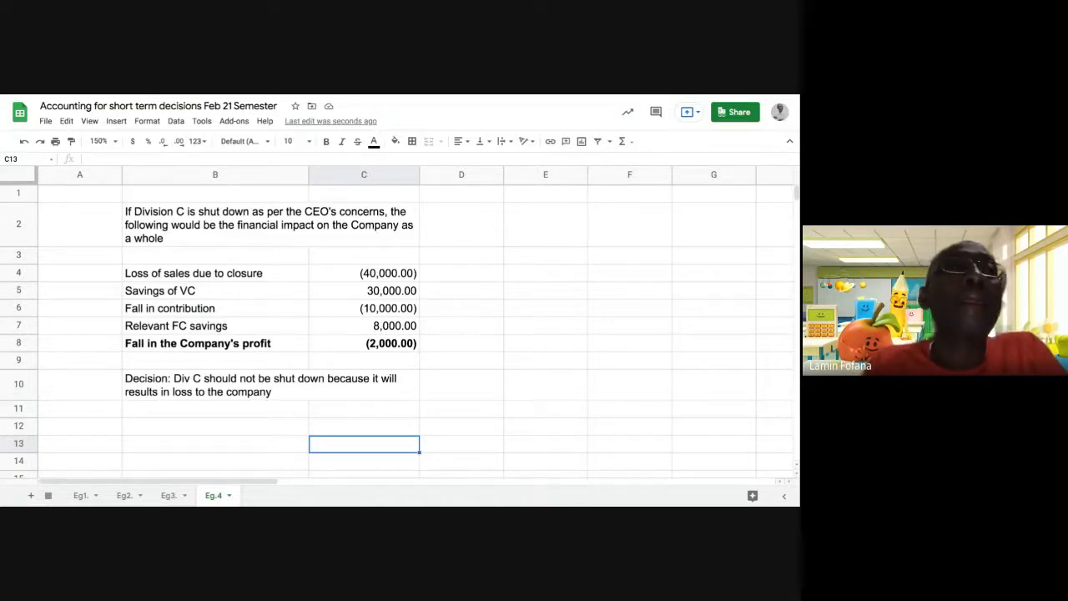
Bold the merged B2:C2 intro paragraph about shutting down Division C.
{"action": "left_click", "coordinate": [254, 233]}
{"action": "left_click", "coordinate": [326, 141]}
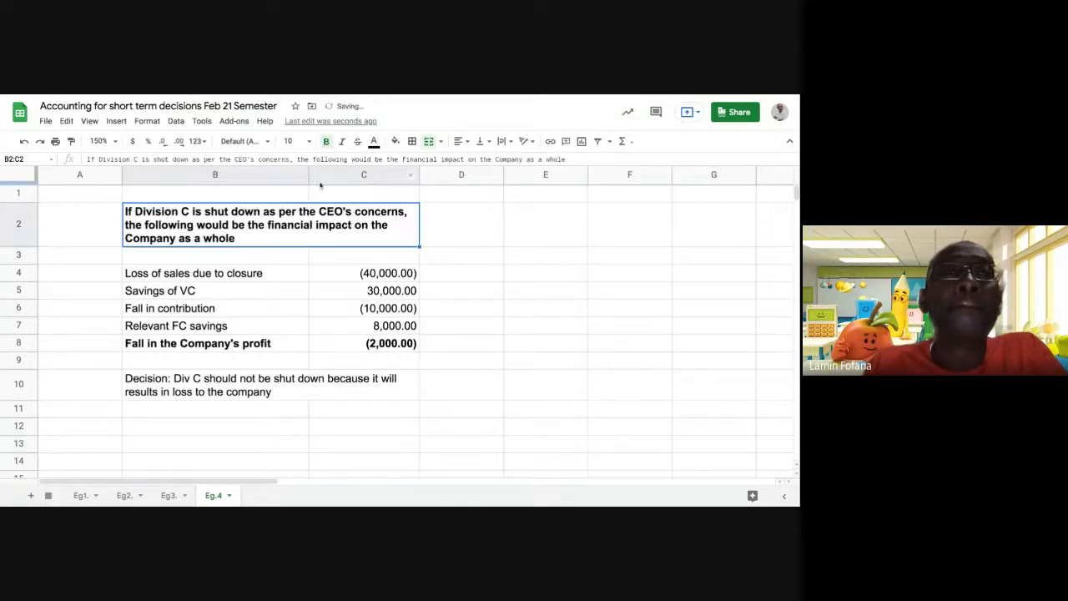
{"action": "left_click", "coordinate": [431, 334]}
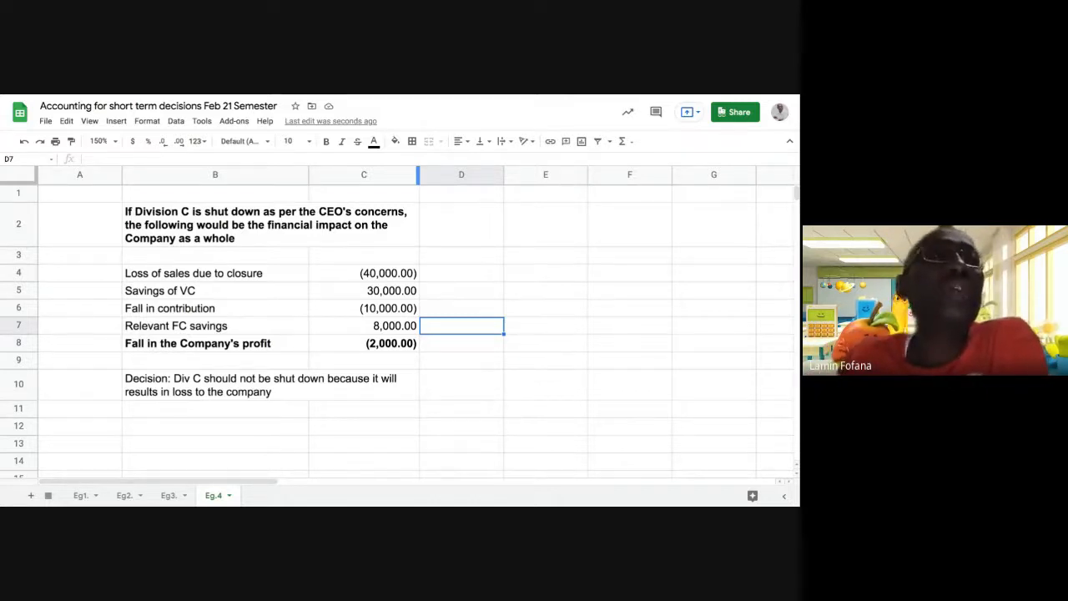
{"action": "left_click", "coordinate": [367, 276]}
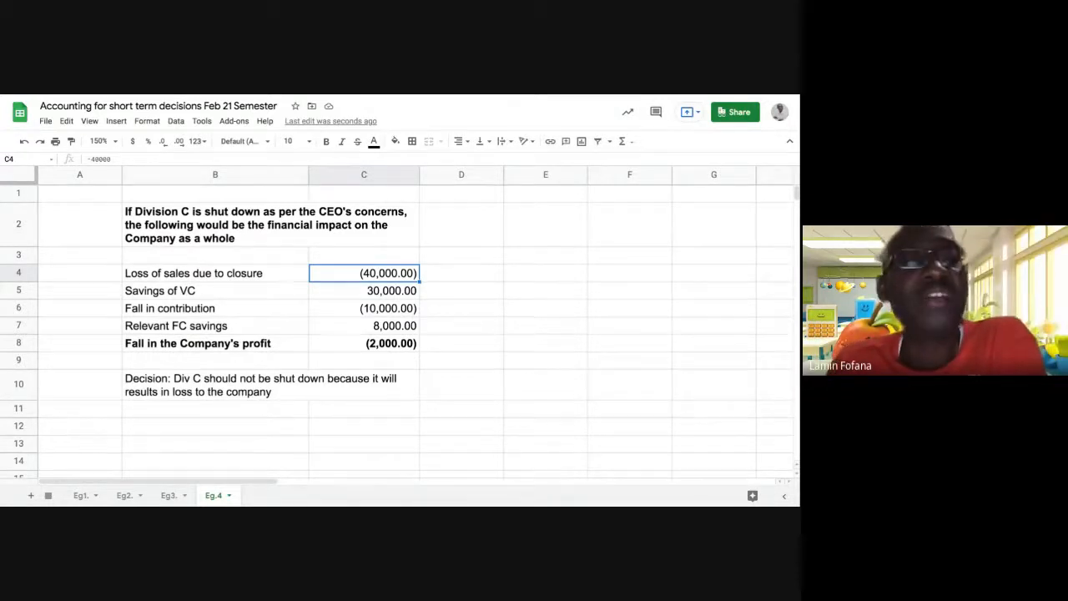
{"action": "left_click", "coordinate": [336, 291]}
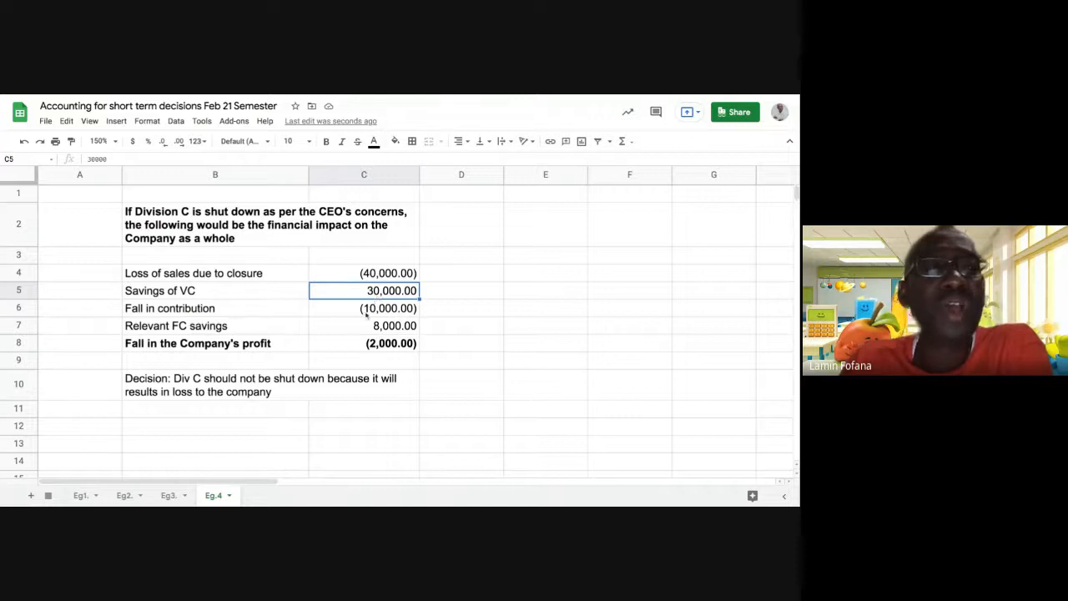
{"action": "left_click", "coordinate": [354, 332]}
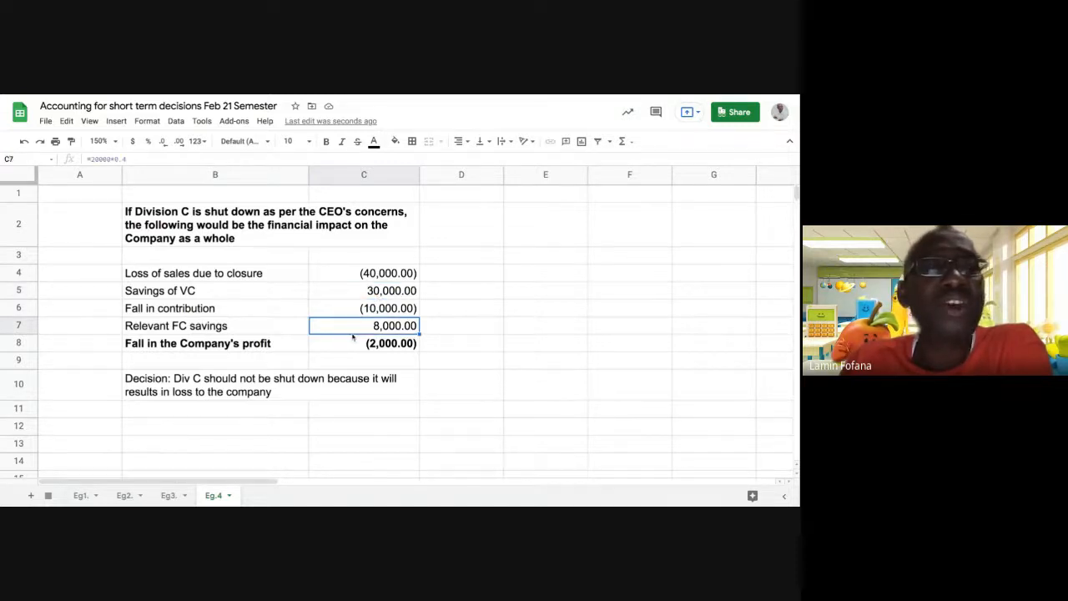
{"action": "left_click", "coordinate": [226, 332]}
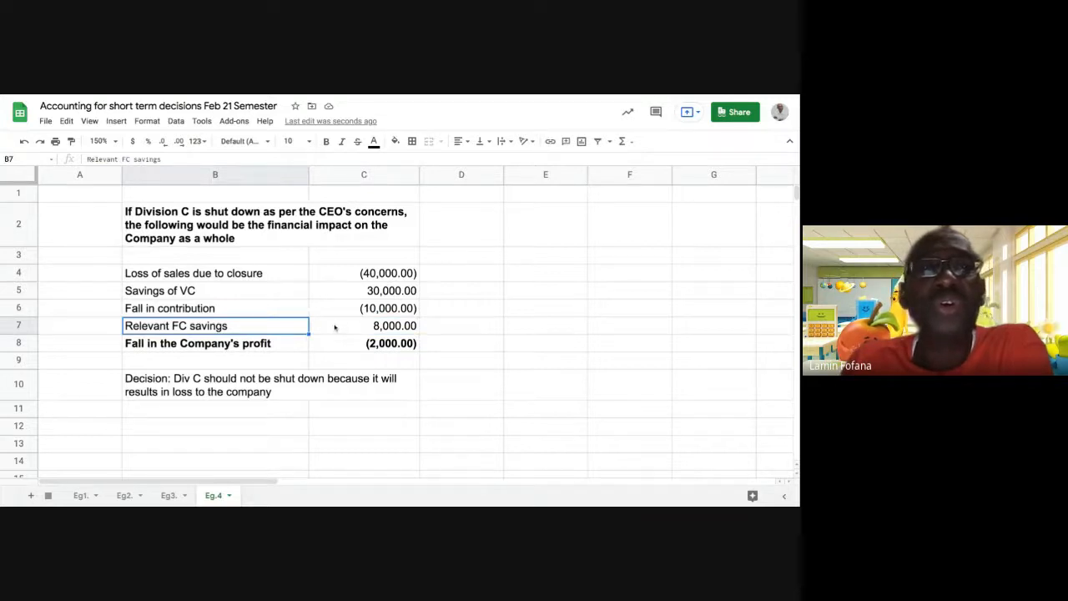
{"action": "left_click", "coordinate": [321, 334]}
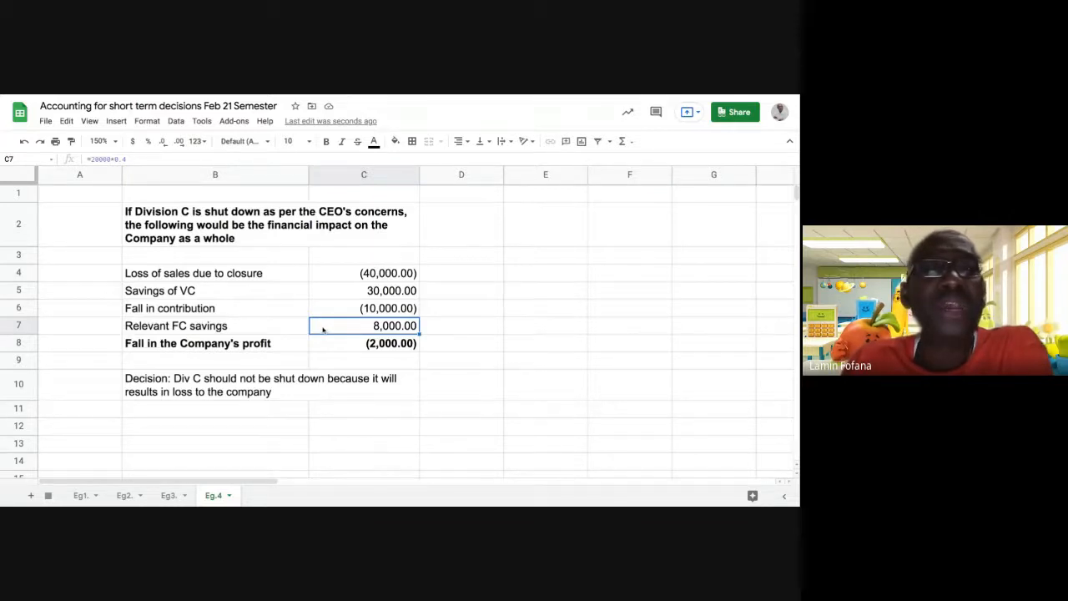
{"action": "left_click", "coordinate": [376, 297]}
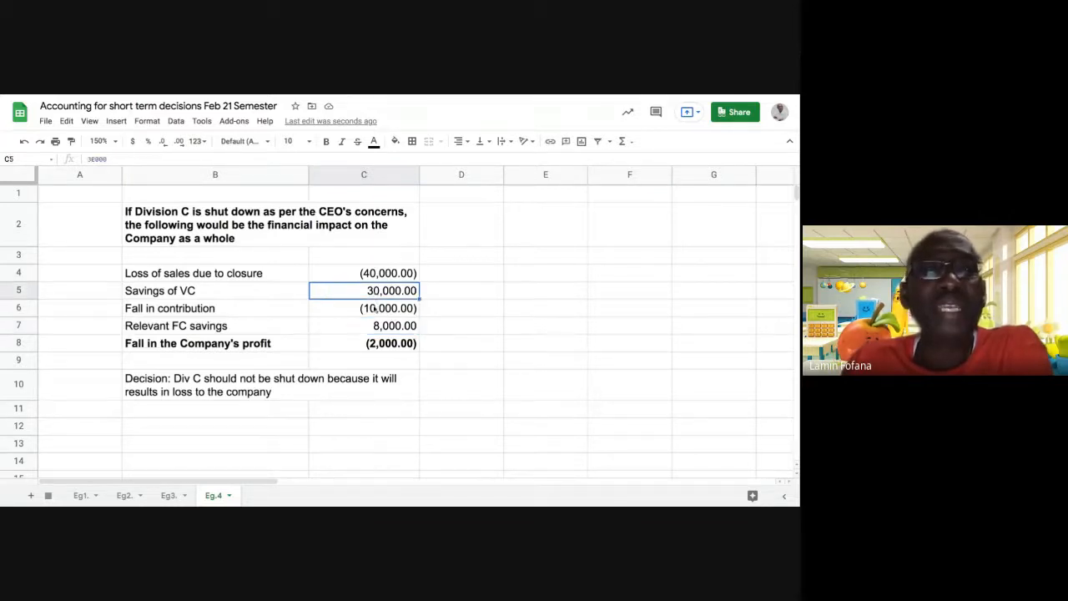
{"action": "left_click", "coordinate": [376, 327]}
{"action": "left_click", "coordinate": [371, 297]}
{"action": "left_click", "coordinate": [374, 331]}
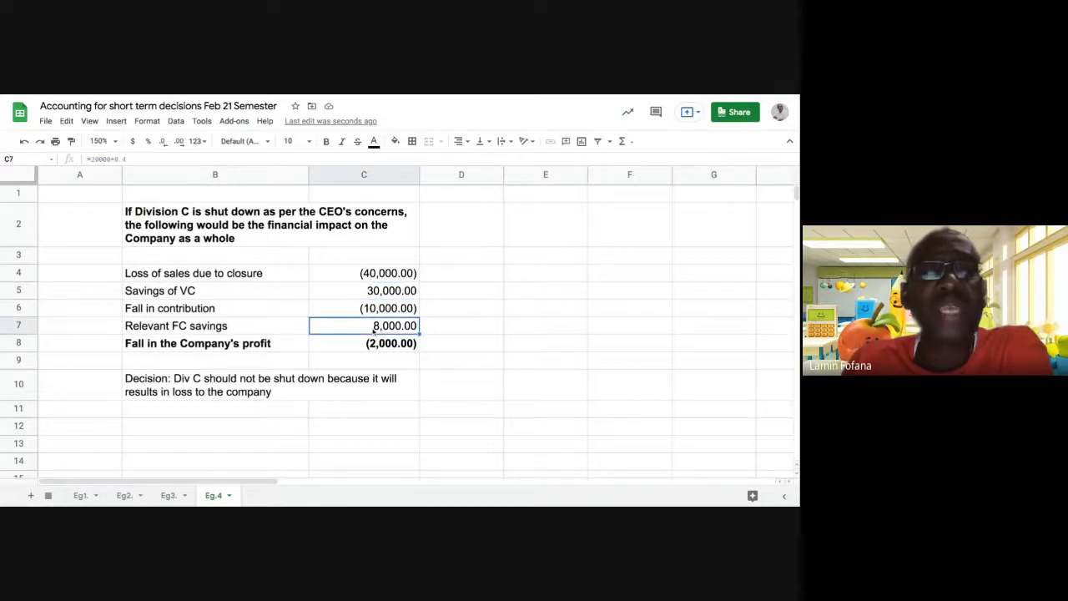
{"action": "left_click", "coordinate": [354, 293]}
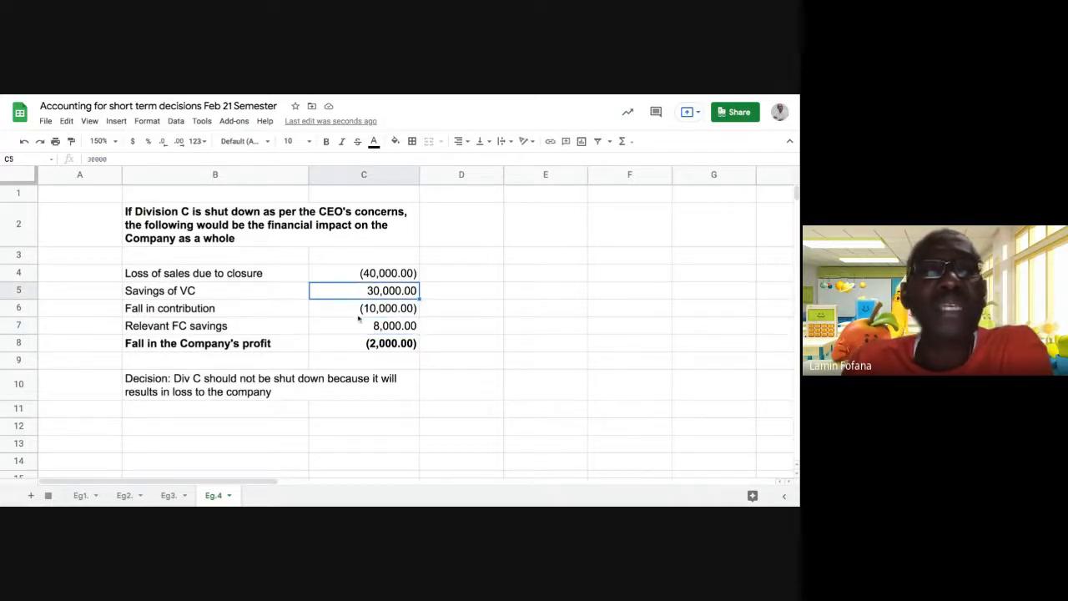
{"action": "left_click", "coordinate": [359, 328]}
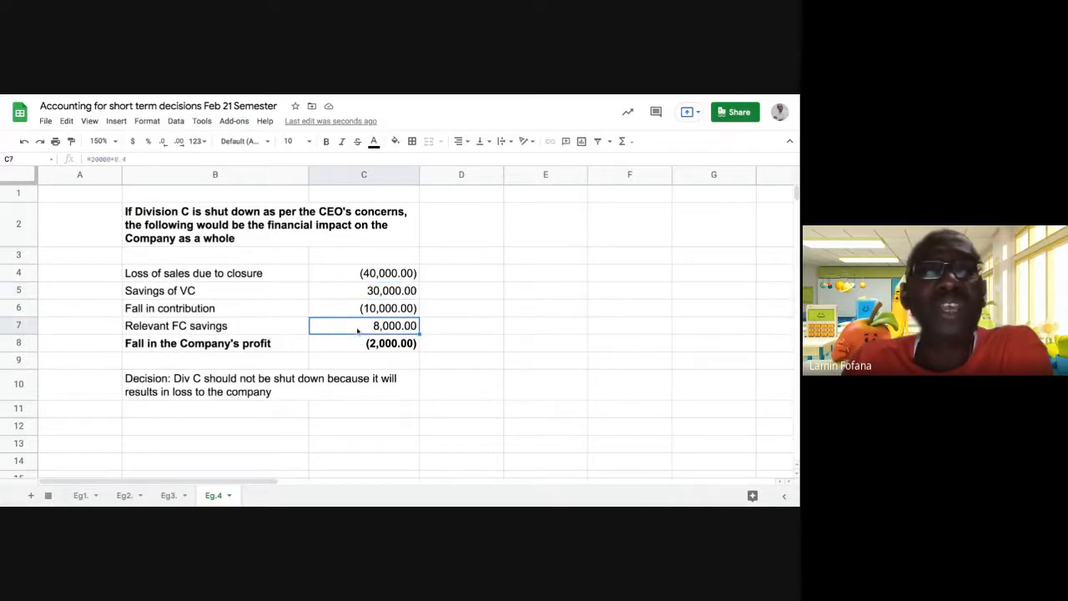
{"action": "left_click", "coordinate": [354, 279]}
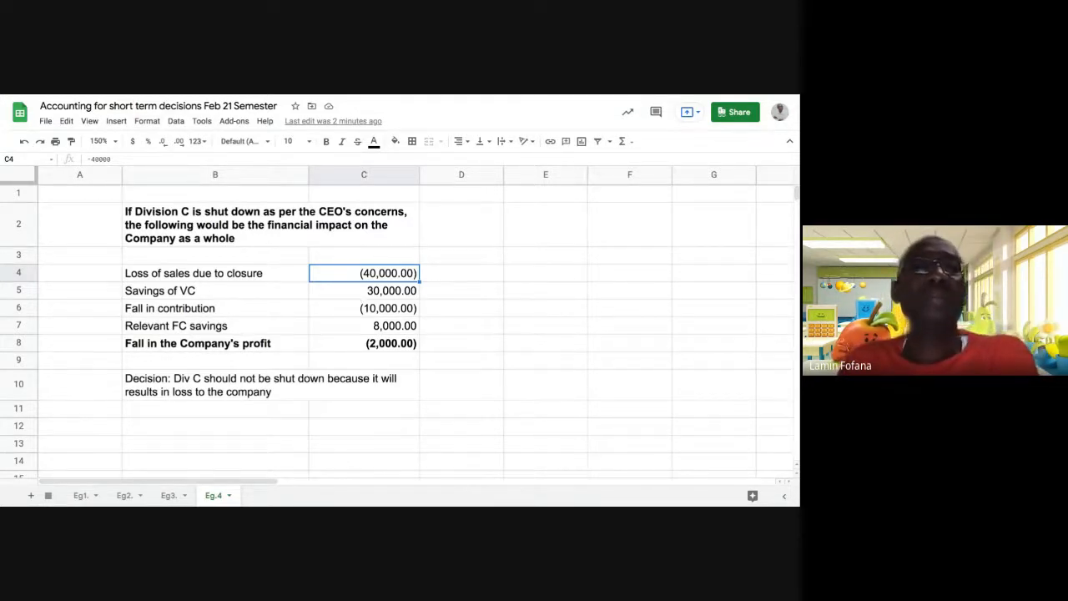
Enter 'Div. C' in B1 and format it bold at font size 14.
{"action": "left_click", "coordinate": [208, 194]}
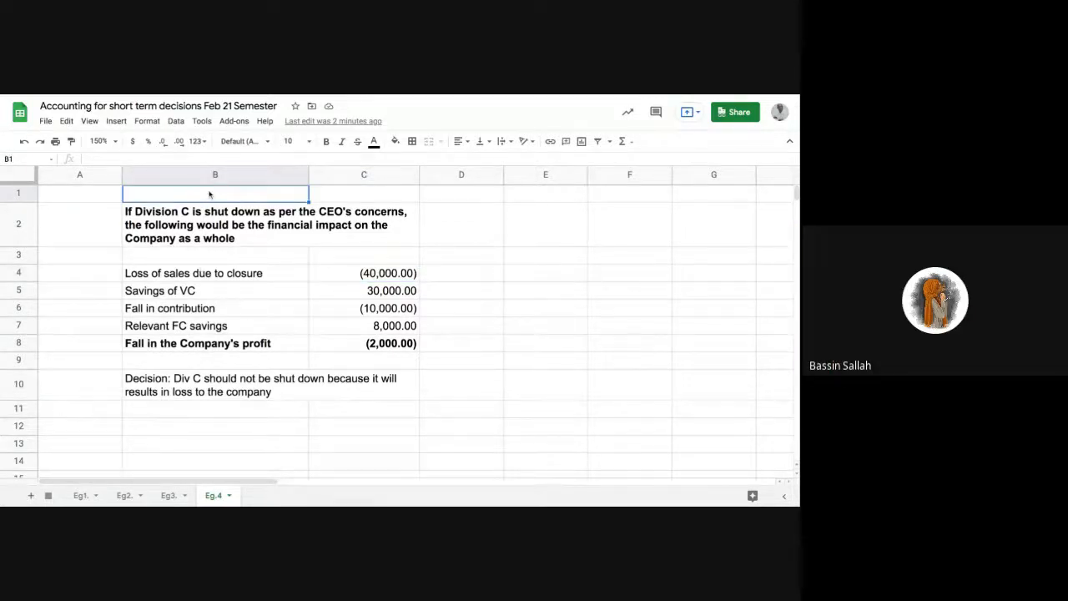
{"action": "type", "text": "Div"}
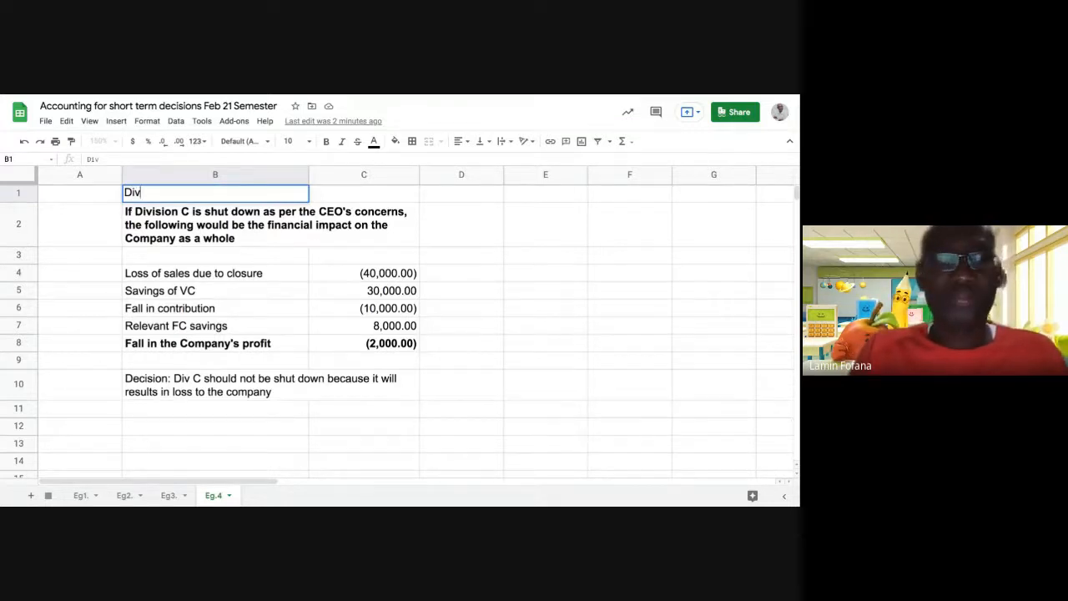
{"action": "type", "text": "."}
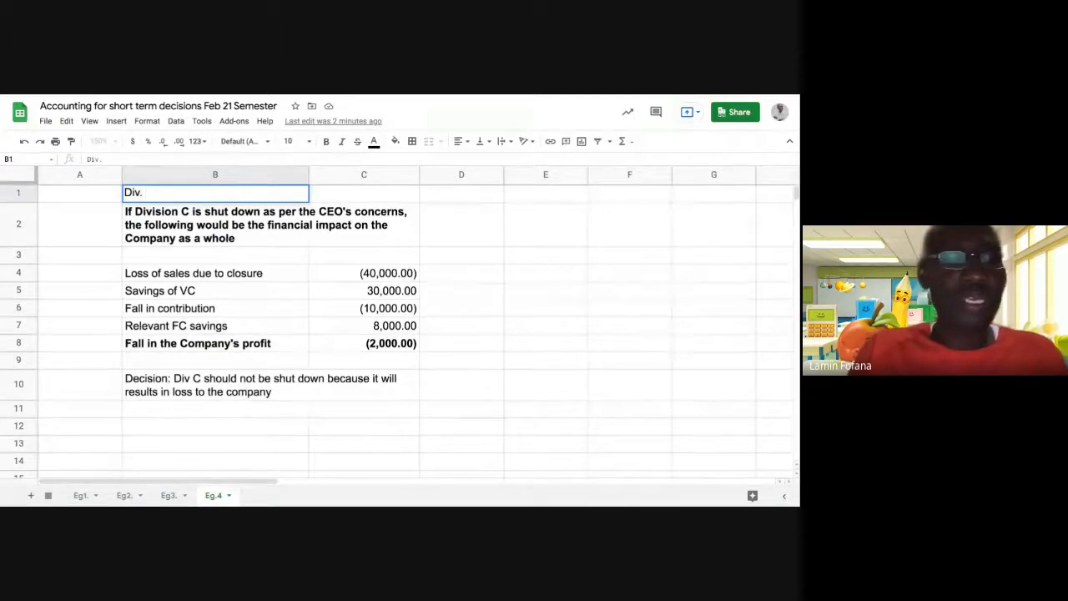
{"action": "type", "text": " C"}
{"action": "key", "text": "Return"}
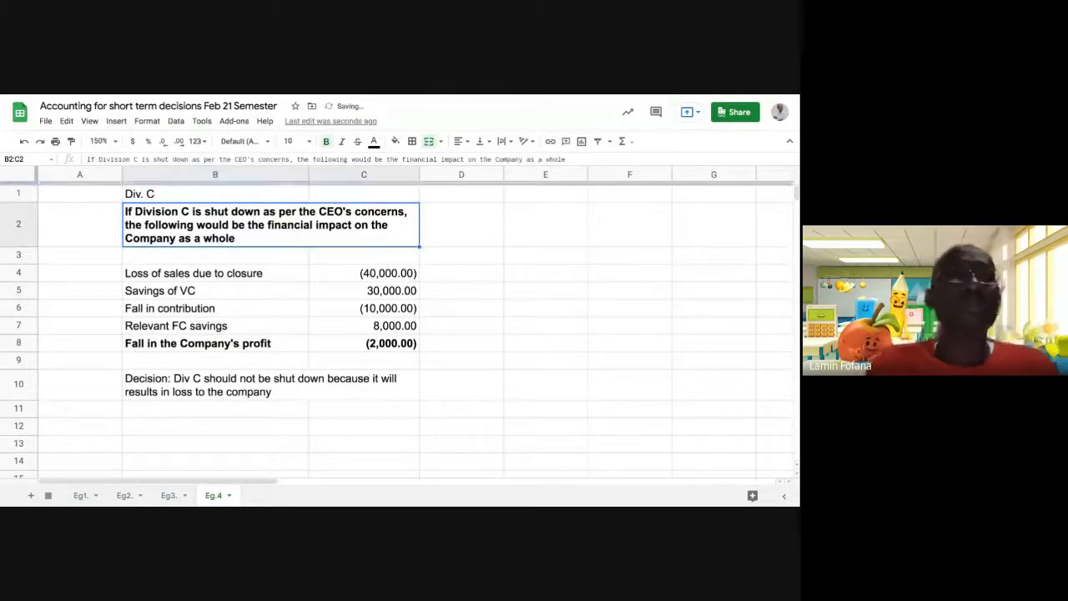
{"action": "key", "text": "Up"}
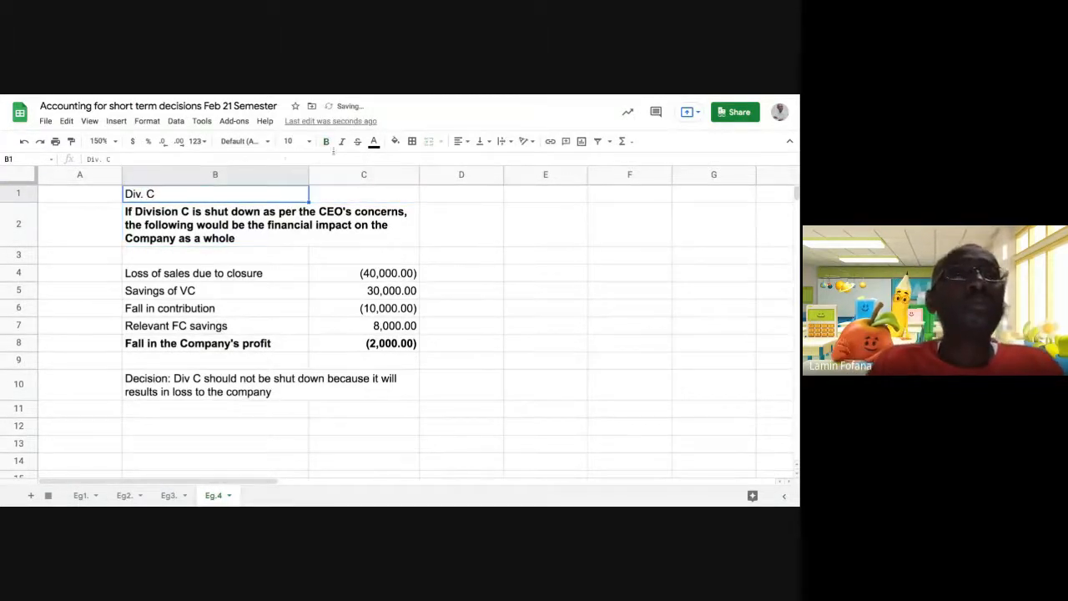
{"action": "left_click", "coordinate": [326, 141]}
{"action": "left_click", "coordinate": [297, 142]}
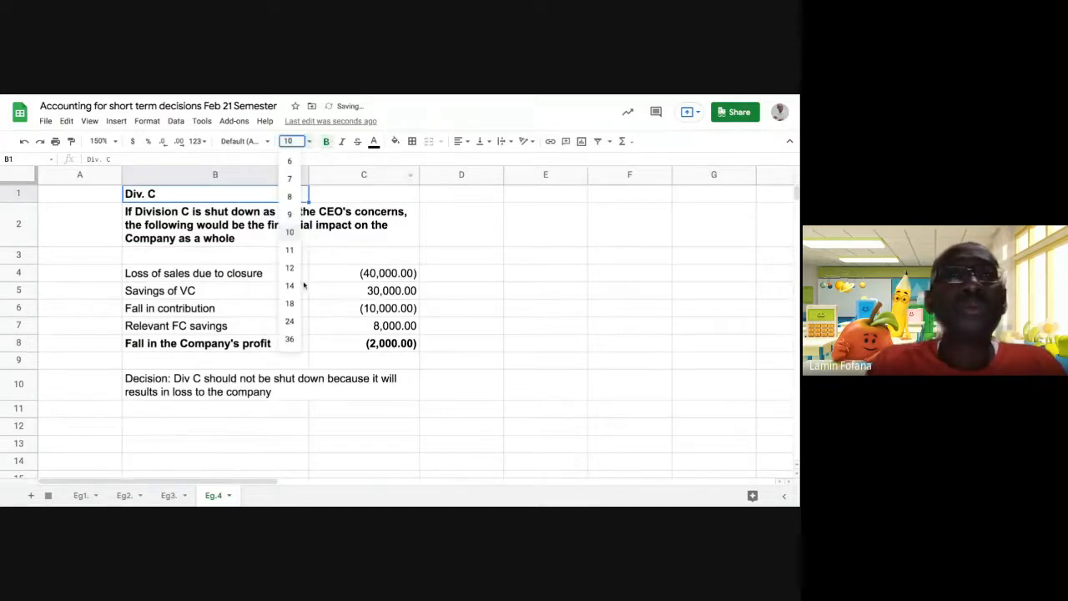
{"action": "left_click", "coordinate": [289, 286]}
{"action": "left_click", "coordinate": [603, 336]}
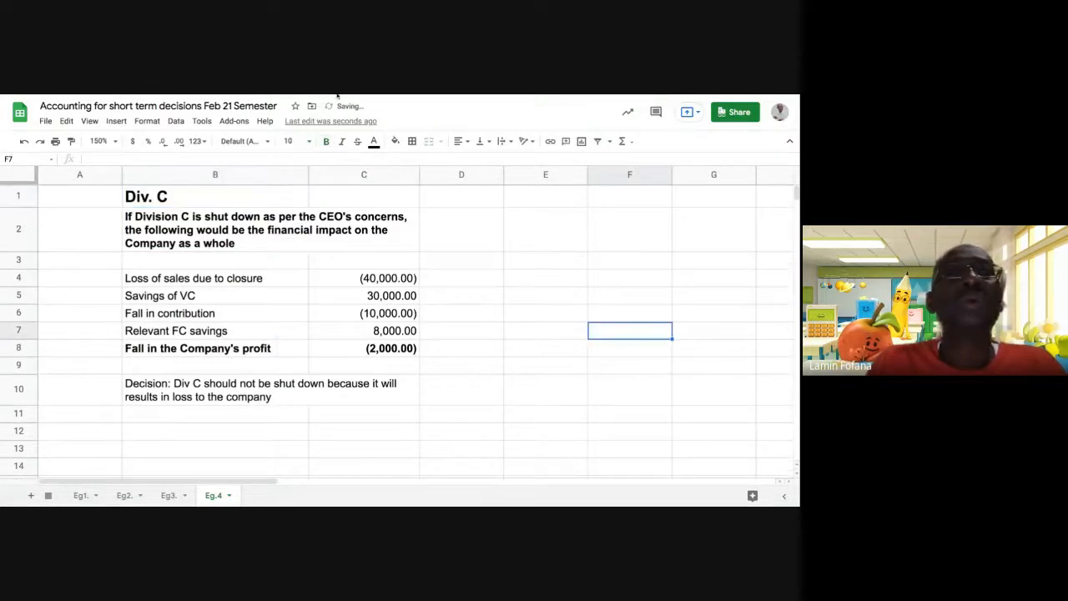